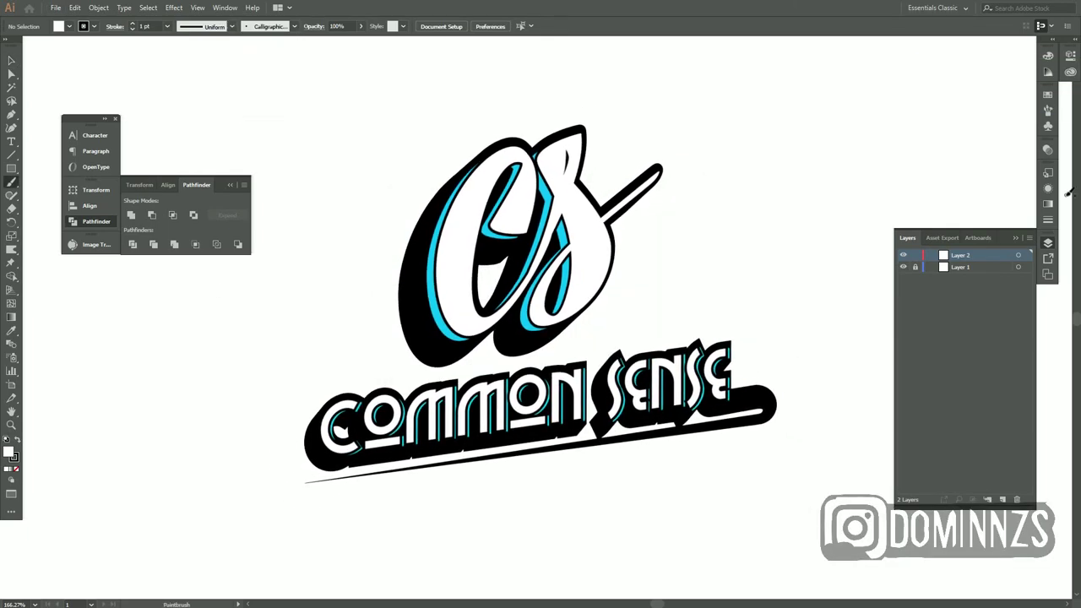
Draw a long, flat horizontal ellipse line across the artboard and select it
{"action": "left_click_drag", "start_coordinate": [396, 253], "coordinate": [507, 473]}
{"action": "key", "text": "ctrl+z"}
{"action": "key", "text": "l"}
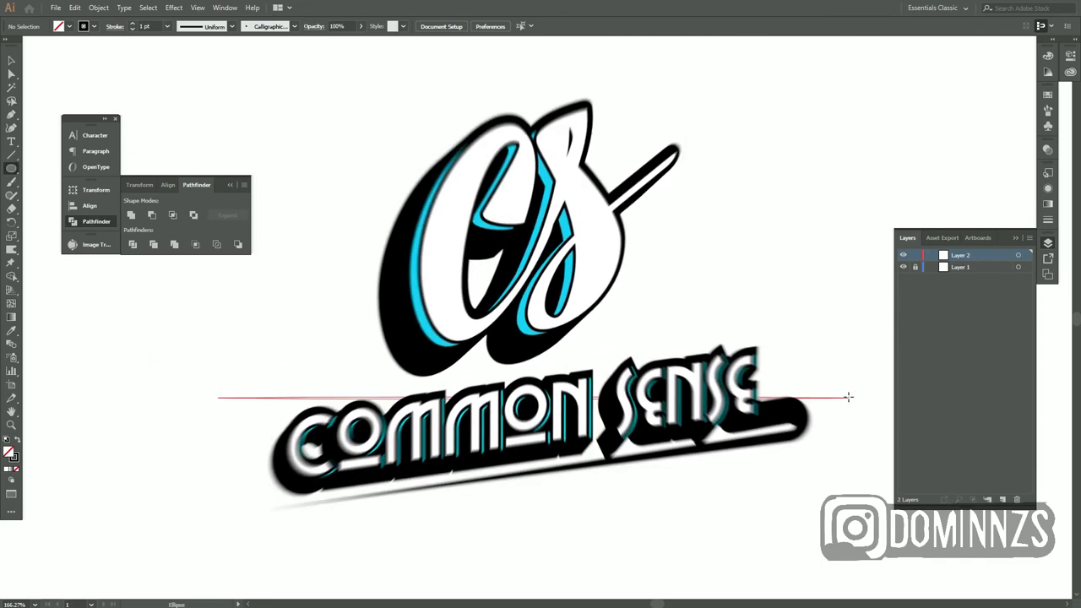
{"action": "key", "text": "v"}
{"action": "scroll", "coordinate": [243, 322], "scroll_direction": "up", "scroll_amount": 5}
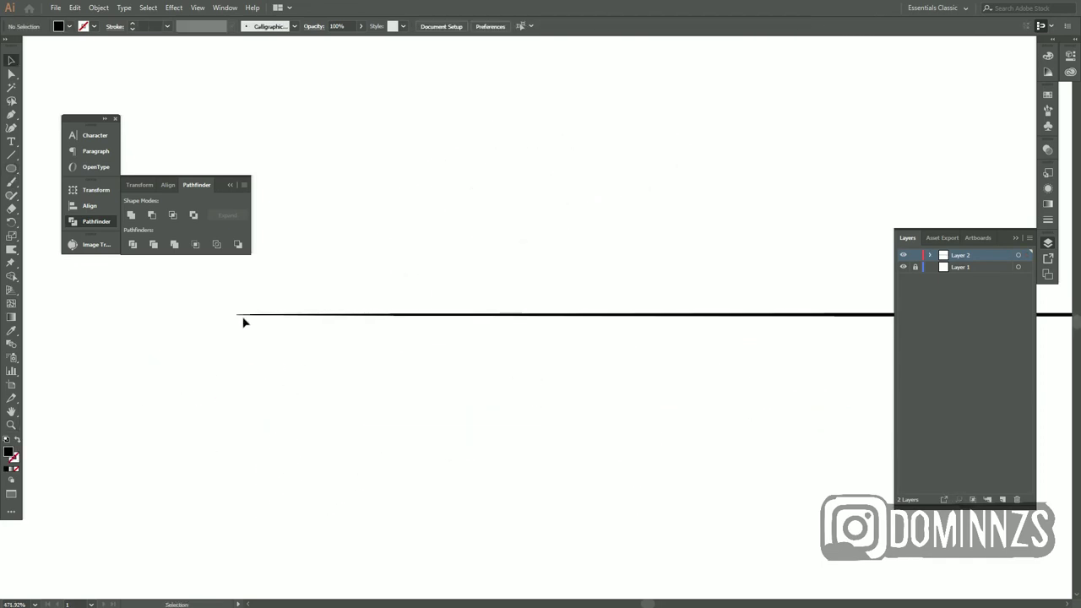
{"action": "left_click", "coordinate": [243, 316]}
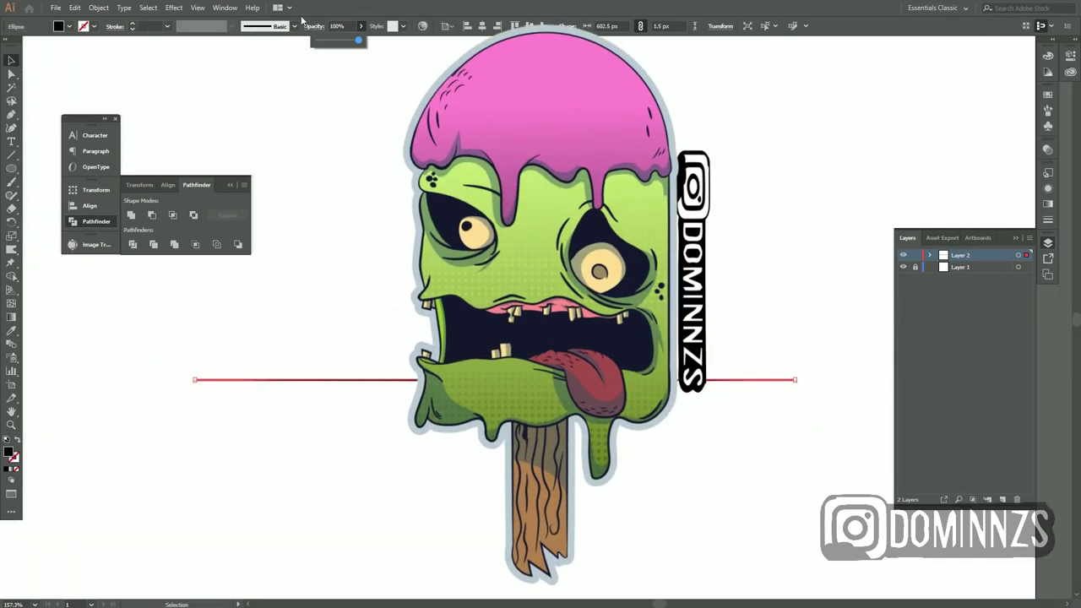
Delete the stray horizontal line and ready a 28%-opacity Paintbrush for sketching
{"action": "key", "text": "Delete"}
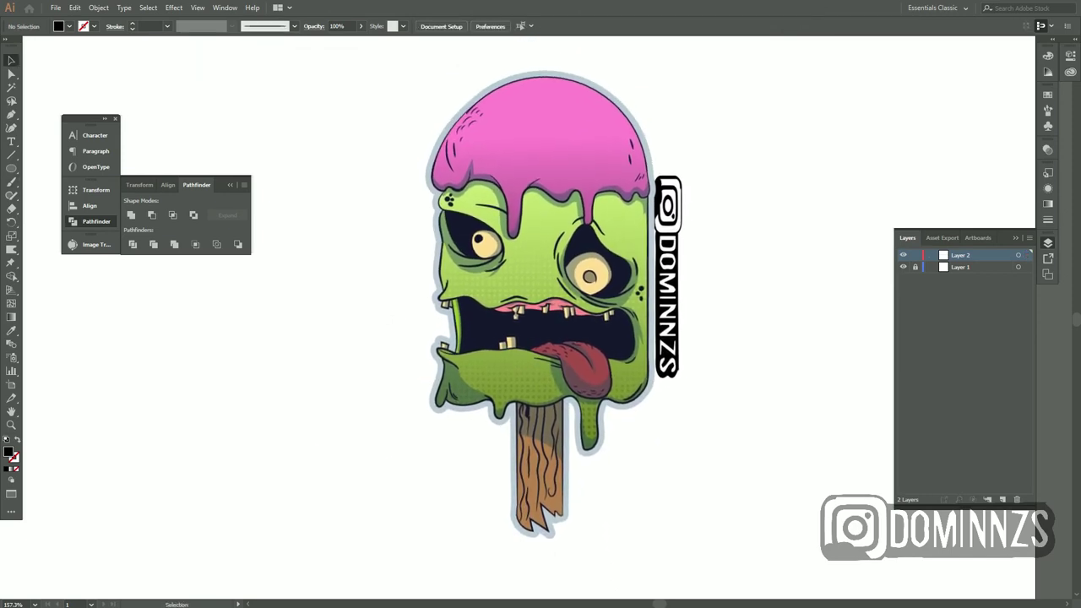
{"action": "key", "text": "b"}
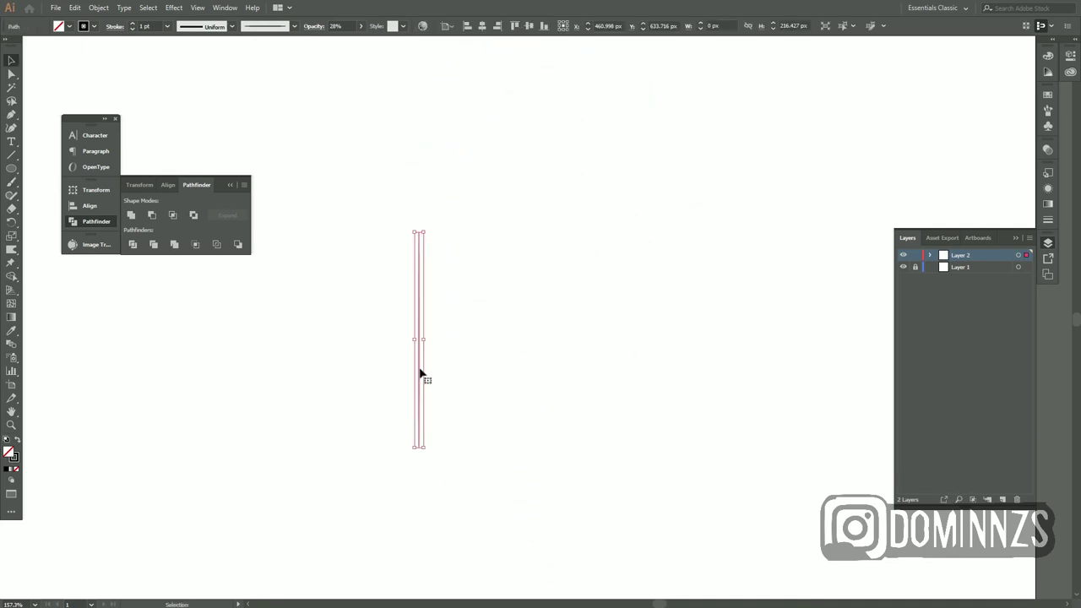
Sketch vertical guide lines for the body and stick, duplicating each to the right
{"action": "left_click_drag", "start_coordinate": [421, 373], "coordinate": [608, 373]}
{"action": "left_click", "coordinate": [400, 436]}
{"action": "key", "text": "b"}
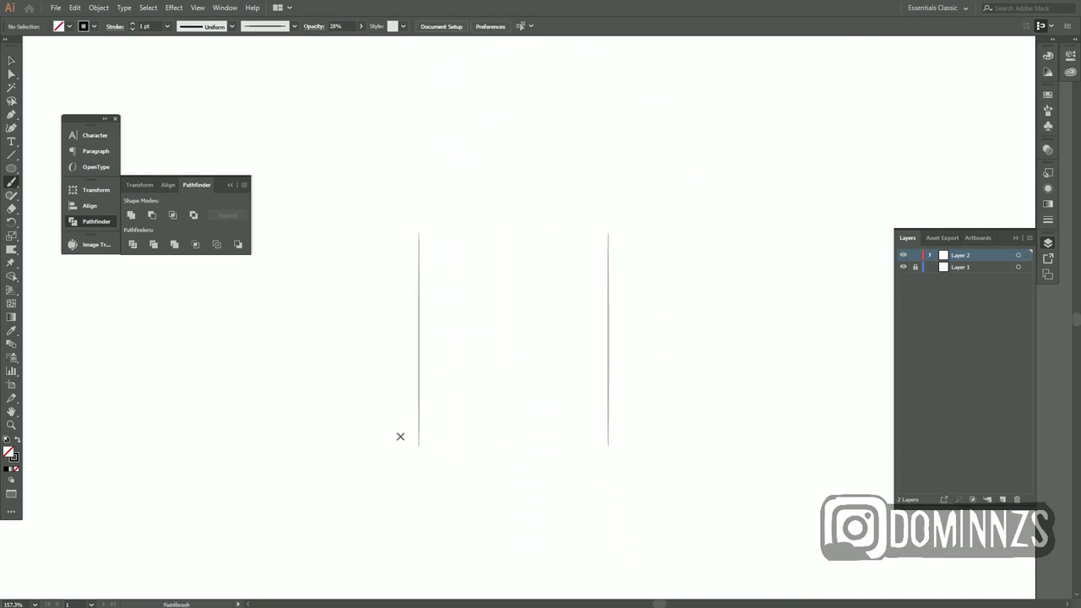
{"action": "left_click_drag", "start_coordinate": [487, 338], "coordinate": [487, 553]}
{"action": "key", "text": "v"}
{"action": "left_click_drag", "start_coordinate": [498, 493], "coordinate": [767, 470]}
{"action": "left_click", "coordinate": [577, 504]}
{"action": "key", "text": "b"}
{"action": "key", "text": "ctrl+z"}
Add a circle about 191 px wide and move it onto the guide lines
{"action": "scroll", "coordinate": [513, 420], "scroll_direction": "up", "scroll_amount": 3}
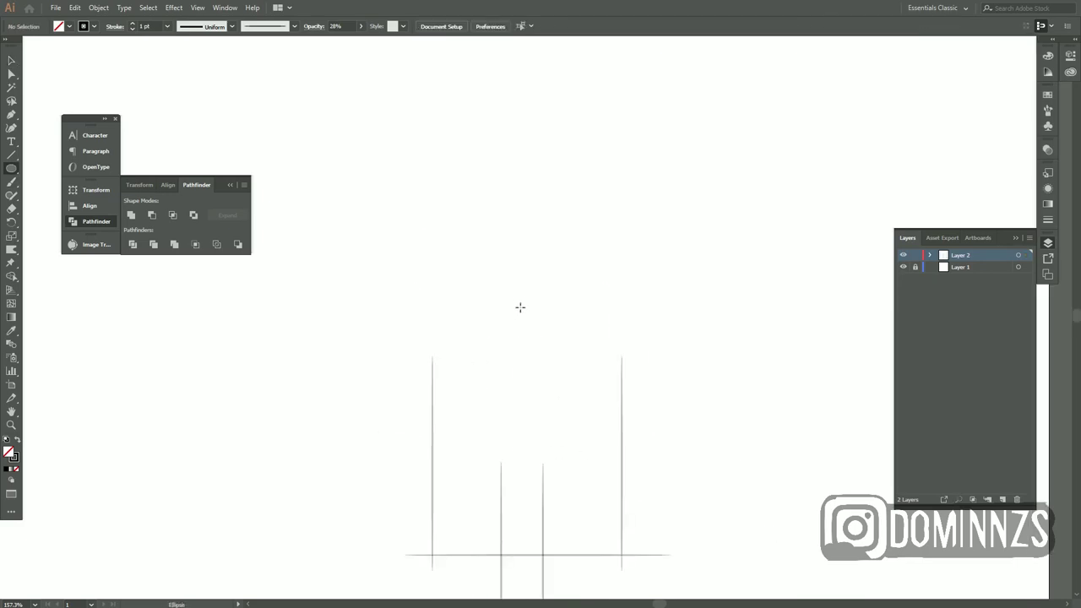
{"action": "left_click_drag", "start_coordinate": [521, 308], "coordinate": [567, 415]}
{"action": "key", "text": "v"}
{"action": "left_click_drag", "start_coordinate": [425, 337], "coordinate": [432, 340]}
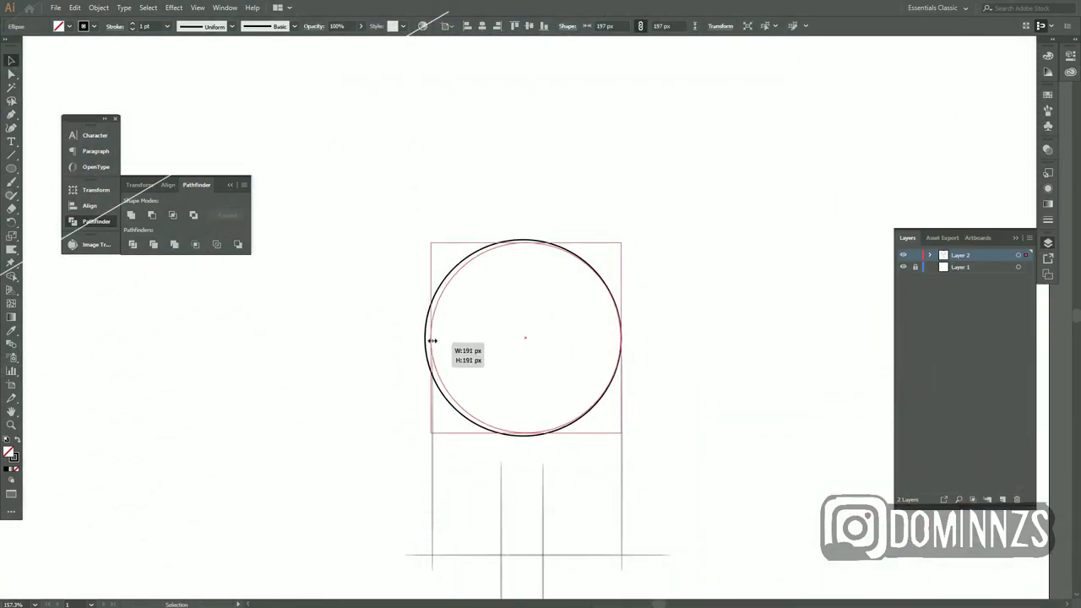
{"action": "scroll", "coordinate": [432, 340], "scroll_direction": "up", "scroll_amount": 4}
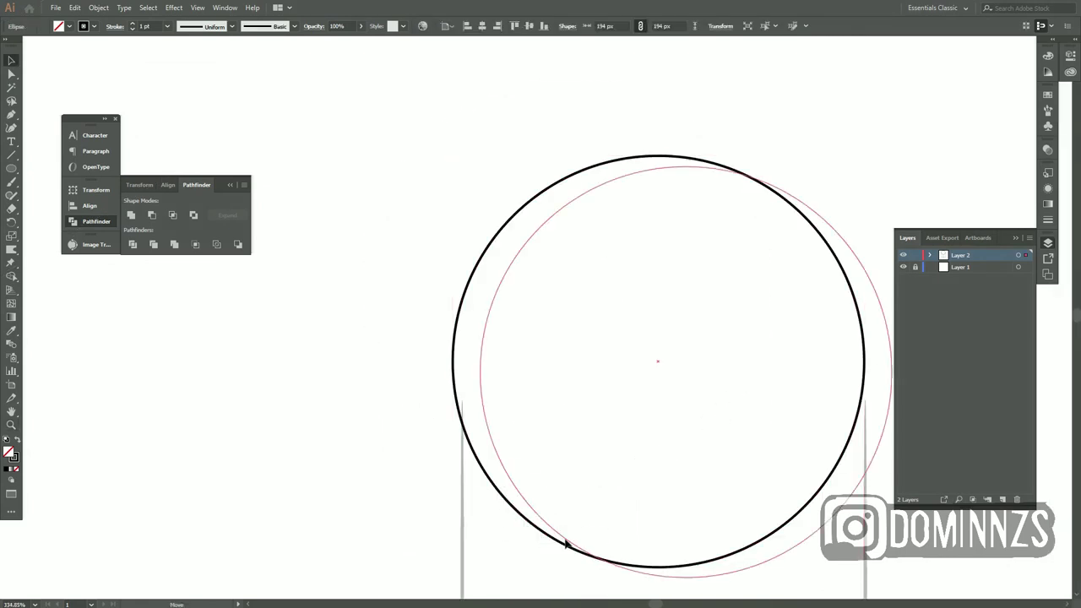
{"action": "left_click_drag", "start_coordinate": [537, 529], "coordinate": [548, 580]}
{"action": "key", "text": "z"}
{"action": "left_click", "coordinate": [588, 398], "text": "alt"}
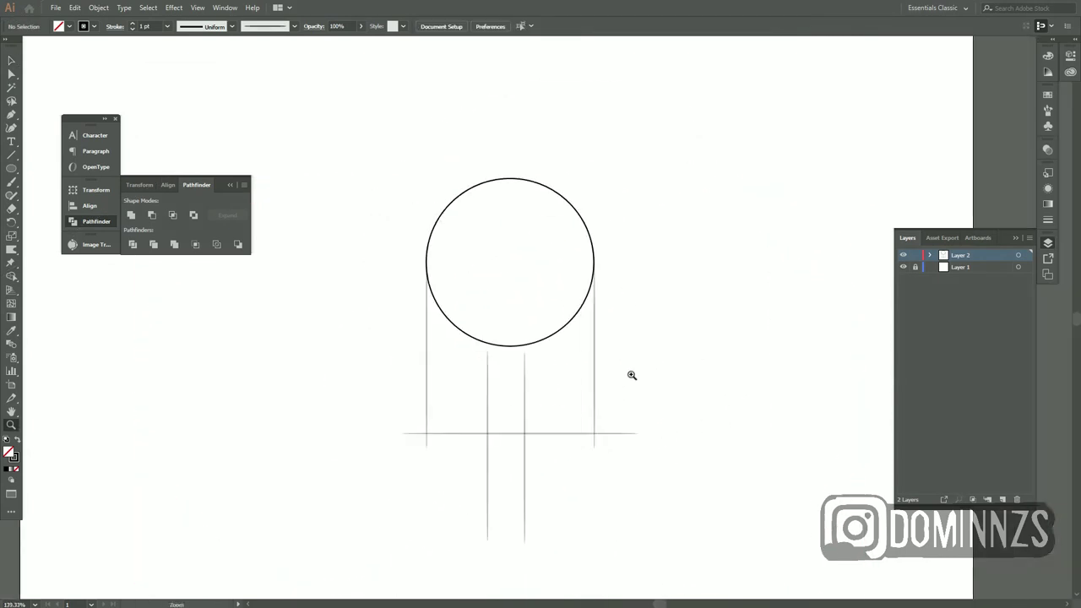
Sketch the stick's jagged broken end at its bottom
{"action": "scroll", "coordinate": [517, 376], "scroll_direction": "up", "scroll_amount": 2}
{"action": "key", "text": "b"}
{"action": "scroll", "coordinate": [562, 453], "scroll_direction": "up", "scroll_amount": 3}
{"action": "left_click_drag", "start_coordinate": [420, 303], "coordinate": [420, 353]}
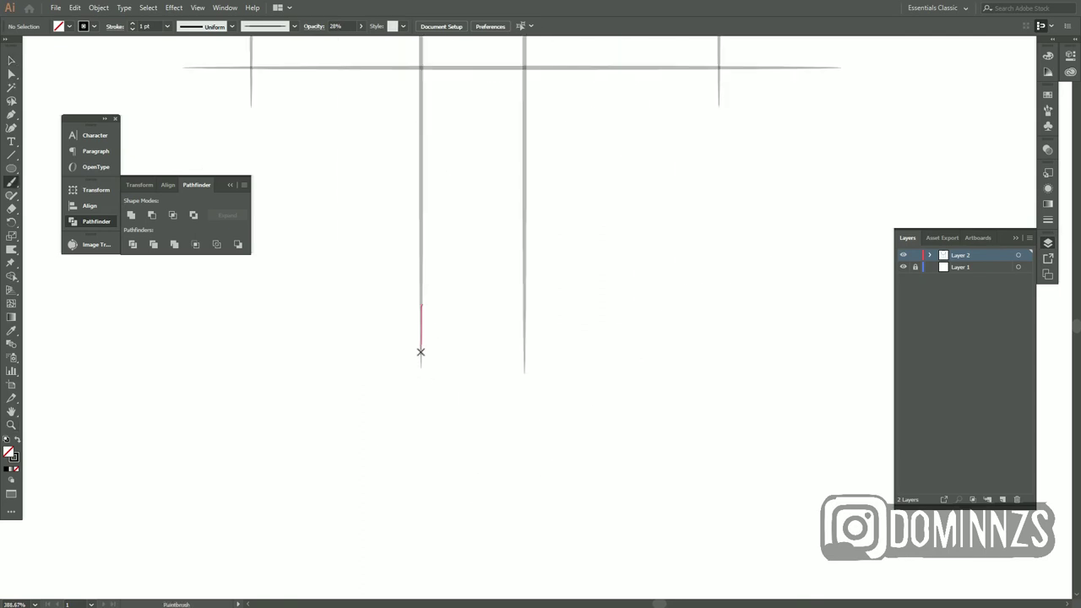
{"action": "left_click_drag", "start_coordinate": [526, 399], "coordinate": [420, 362]}
{"action": "key", "text": "ctrl+z"}
{"action": "left_click_drag", "start_coordinate": [506, 372], "coordinate": [523, 377]}
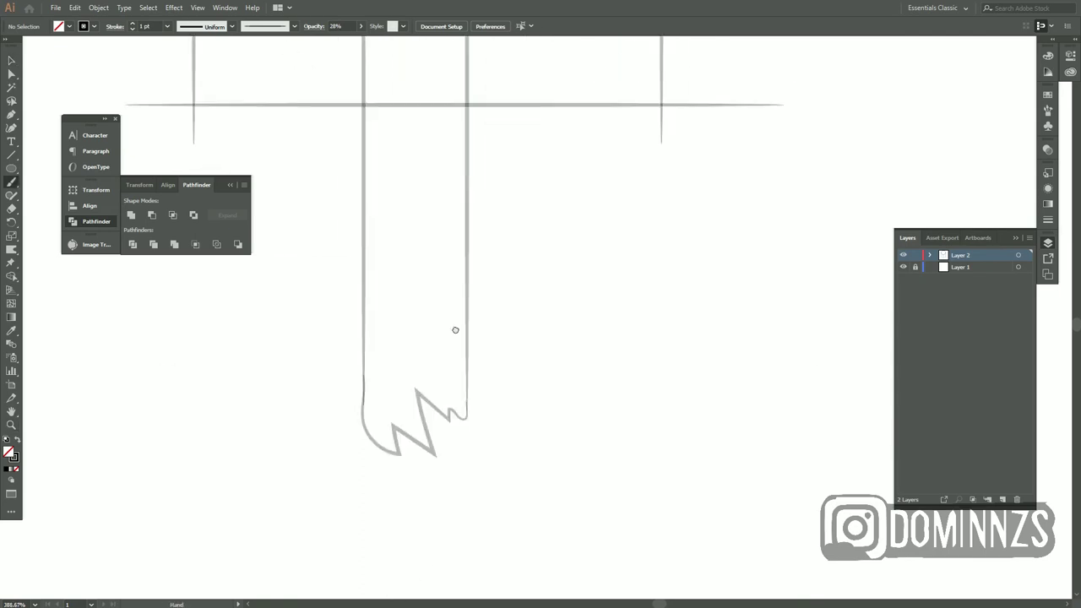
Add wavy wood-grain lines along the stick
{"action": "scroll", "coordinate": [454, 328], "scroll_direction": "up", "scroll_amount": 2}
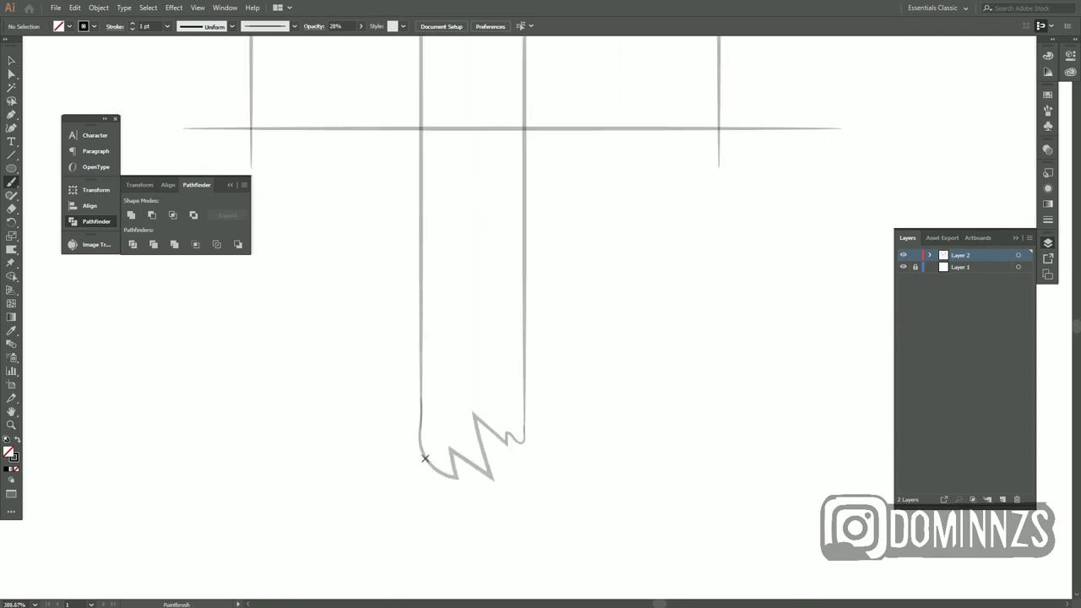
{"action": "mouse_move", "coordinate": [446, 245]}
{"action": "left_mouse_down"}
{"action": "mouse_move", "coordinate": [447, 456]}
{"action": "mouse_move", "coordinate": [462, 162]}
{"action": "left_mouse_up"}
{"action": "mouse_move", "coordinate": [432, 84]}
{"action": "left_mouse_down"}
{"action": "mouse_move", "coordinate": [432, 160]}
{"action": "mouse_move", "coordinate": [485, 164]}
{"action": "left_mouse_up"}
{"action": "left_click_drag", "start_coordinate": [495, 265], "coordinate": [507, 135]}
{"action": "left_click_drag", "start_coordinate": [466, 154], "coordinate": [466, 115]}
Draw melted drips along the popsicle's bottom edge
{"action": "left_click_drag", "start_coordinate": [289, 185], "coordinate": [440, 385]}
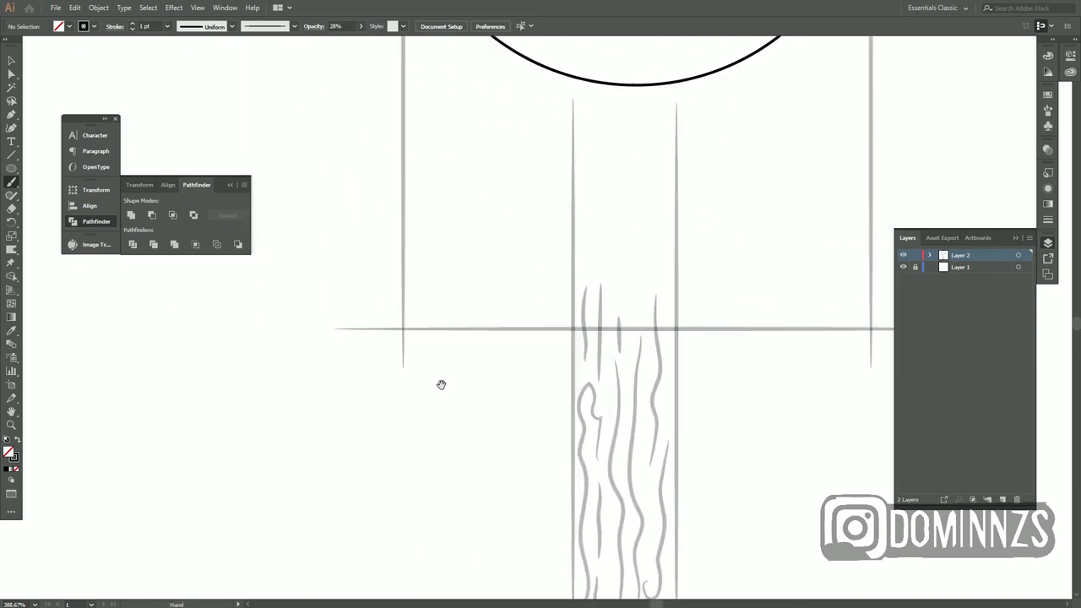
{"action": "left_click_drag", "start_coordinate": [547, 332], "coordinate": [676, 329]}
{"action": "left_click_drag", "start_coordinate": [787, 336], "coordinate": [565, 349]}
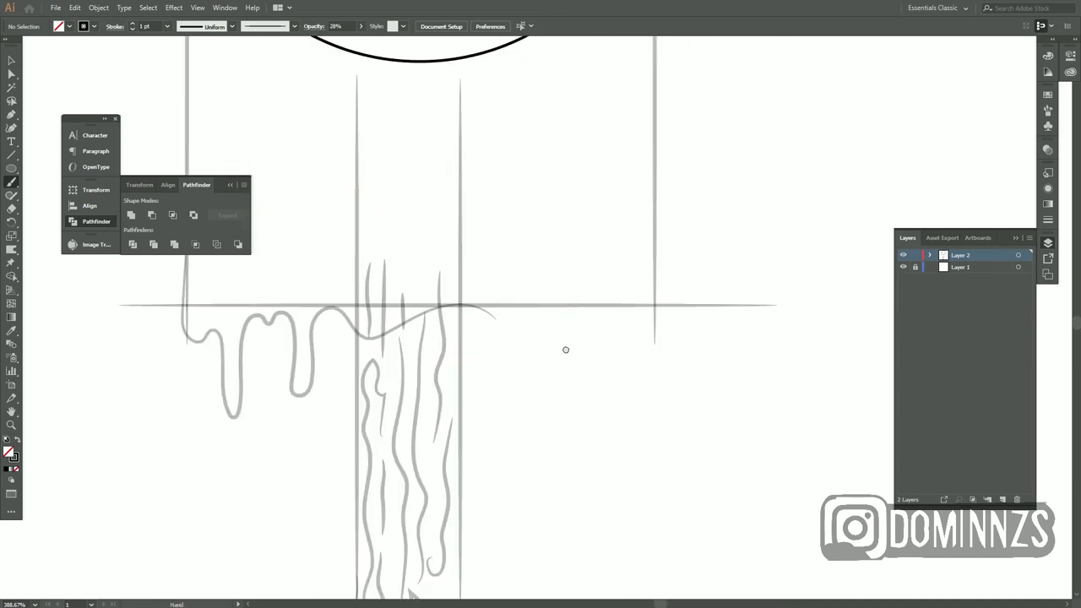
{"action": "left_click_drag", "start_coordinate": [453, 342], "coordinate": [531, 388]}
{"action": "left_click_drag", "start_coordinate": [657, 364], "coordinate": [658, 345]}
{"action": "left_click_drag", "start_coordinate": [658, 344], "coordinate": [545, 354]}
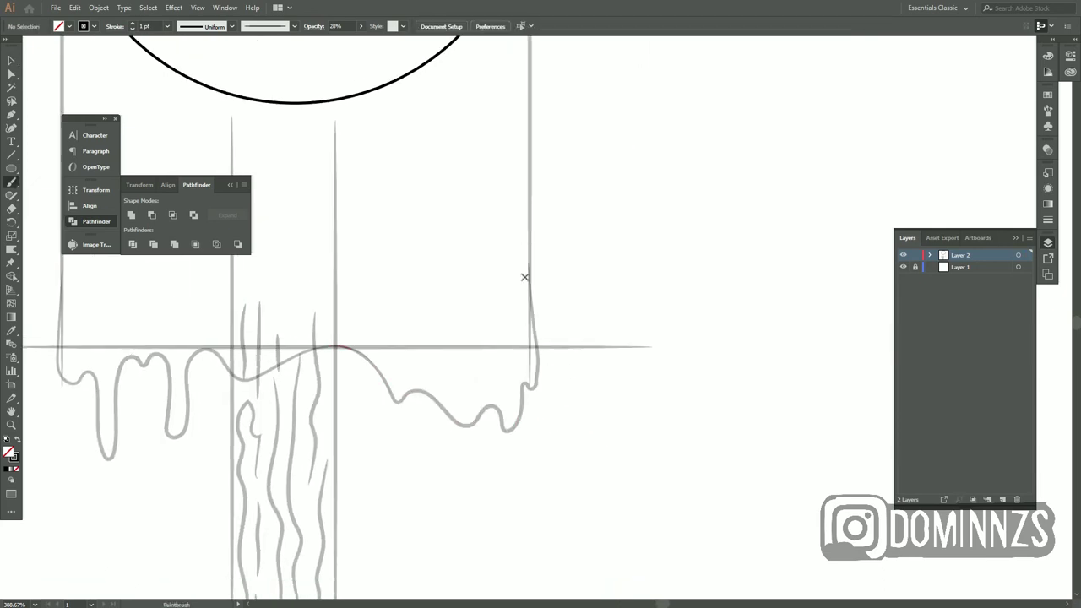
{"action": "scroll", "coordinate": [582, 212], "scroll_direction": "down", "scroll_amount": 3}
{"action": "scroll", "coordinate": [577, 326], "scroll_direction": "down", "scroll_amount": 3}
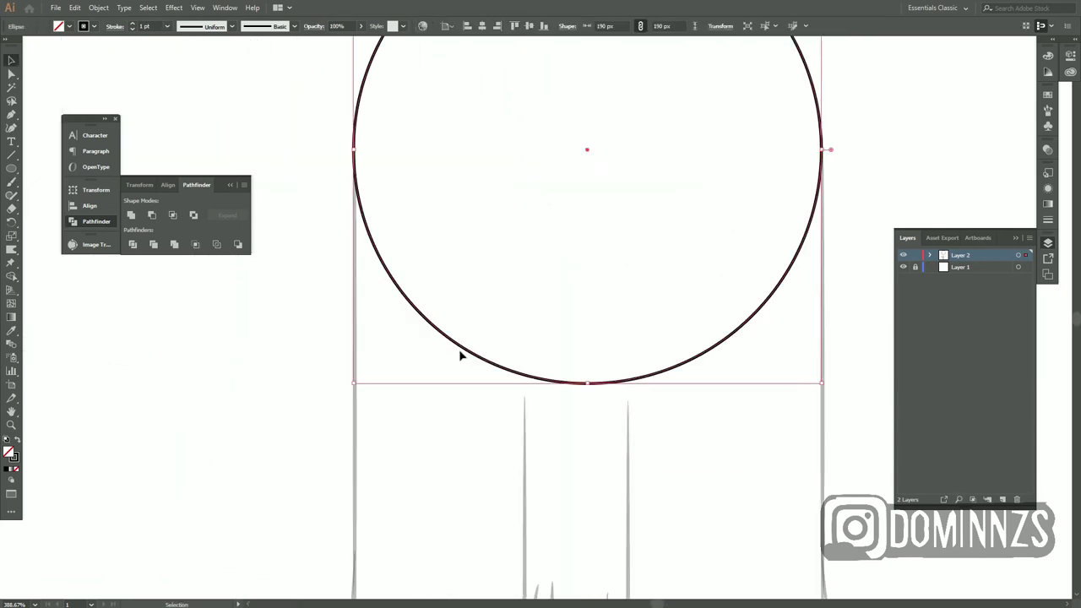
Draw the wavy dripping topping line across the round top
{"action": "scroll", "coordinate": [410, 242], "scroll_direction": "down", "scroll_amount": 3}
{"action": "scroll", "coordinate": [410, 242], "scroll_direction": "right", "scroll_amount": 2}
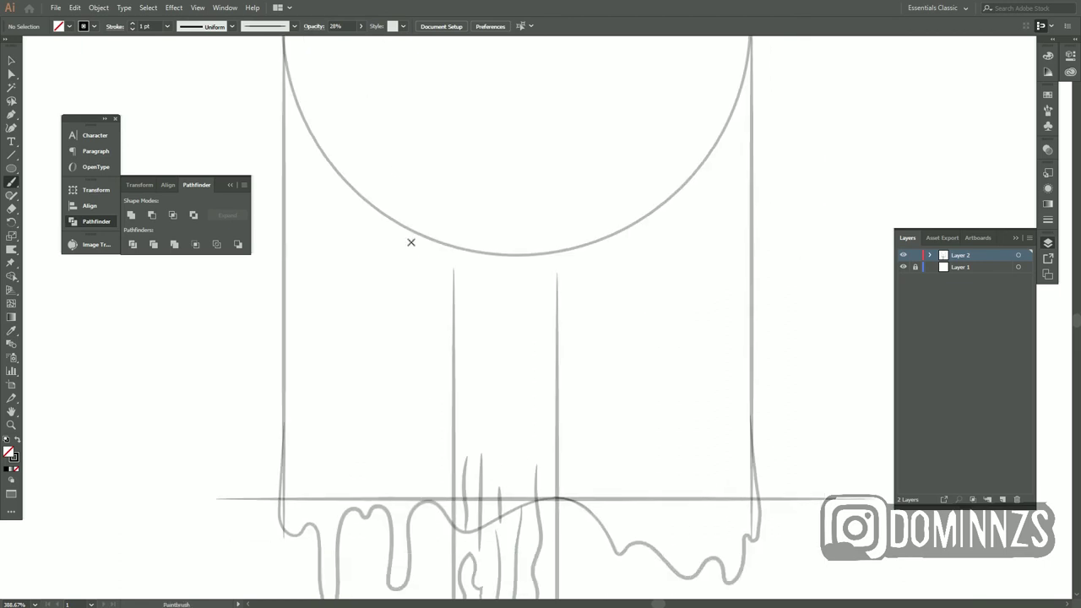
{"action": "scroll", "coordinate": [412, 242], "scroll_direction": "up", "scroll_amount": 3}
{"action": "scroll", "coordinate": [576, 386], "scroll_direction": "left", "scroll_amount": 3}
{"action": "scroll", "coordinate": [501, 362], "scroll_direction": "up", "scroll_amount": 1}
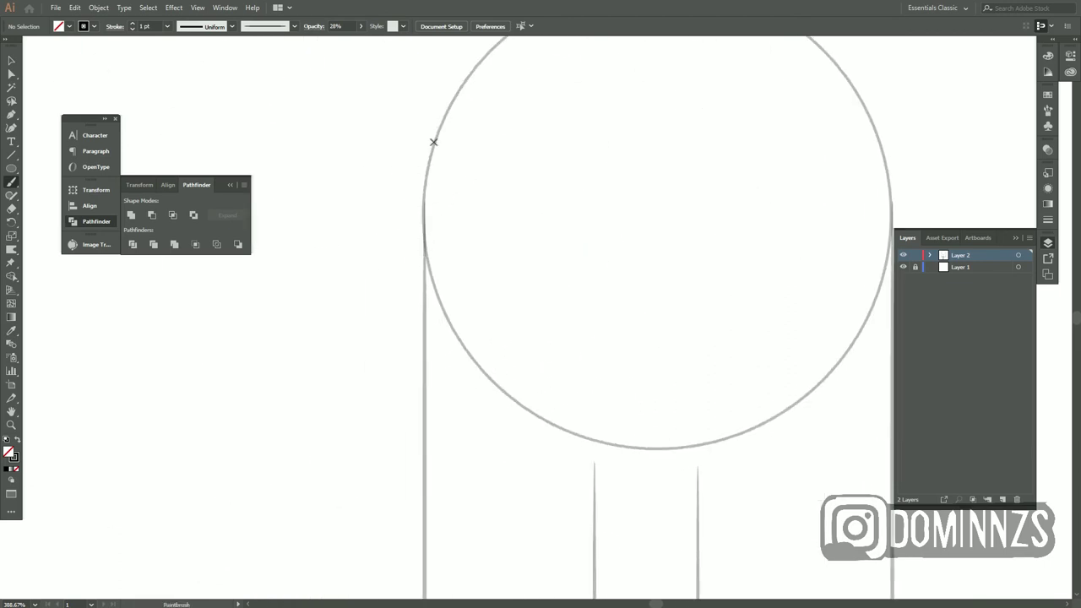
{"action": "scroll", "coordinate": [434, 141], "scroll_direction": "up", "scroll_amount": 2}
{"action": "mouse_move", "coordinate": [477, 125]}
{"action": "left_mouse_down"}
{"action": "mouse_move", "coordinate": [378, 323]}
{"action": "mouse_move", "coordinate": [576, 369]}
{"action": "left_mouse_up"}
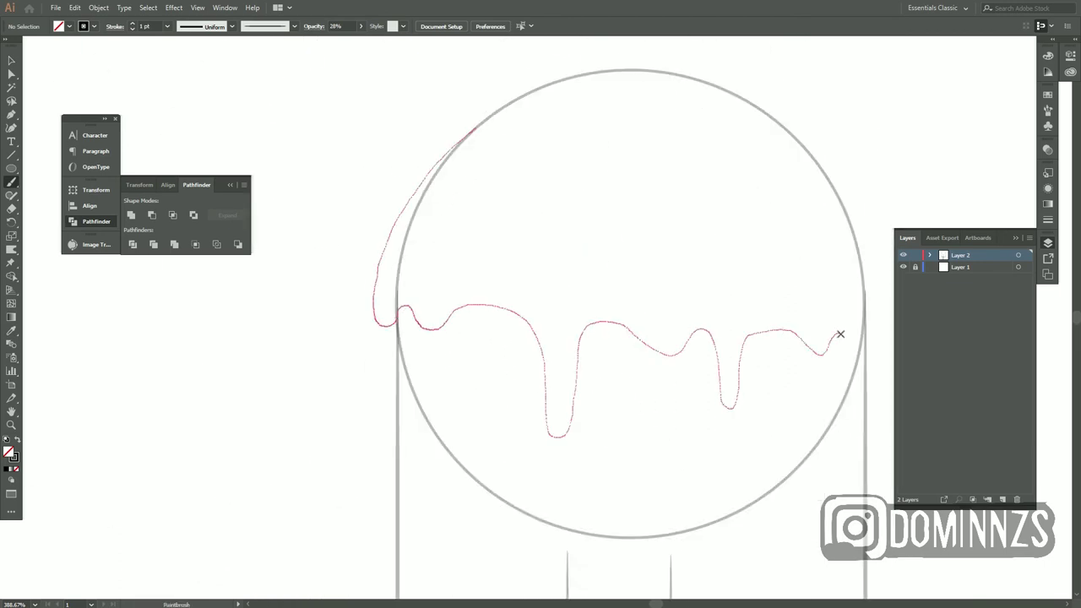
{"action": "left_click_drag", "start_coordinate": [840, 334], "coordinate": [836, 336]}
Draw a drip running down the popsicle's side
{"action": "scroll", "coordinate": [704, 362], "scroll_direction": "down", "scroll_amount": 3}
{"action": "scroll", "coordinate": [535, 404], "scroll_direction": "down", "scroll_amount": 3}
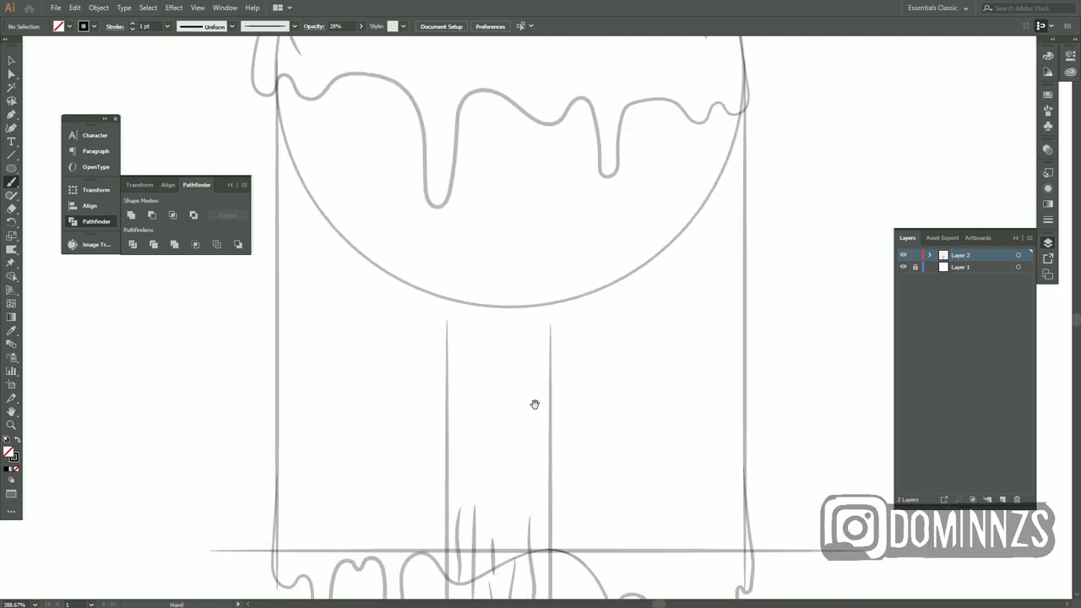
{"action": "scroll", "coordinate": [535, 404], "scroll_direction": "down", "scroll_amount": 2}
{"action": "scroll", "coordinate": [432, 209], "scroll_direction": "left", "scroll_amount": 3}
{"action": "left_click_drag", "start_coordinate": [423, 323], "coordinate": [429, 222]}
{"action": "scroll", "coordinate": [515, 299], "scroll_direction": "down", "scroll_amount": 2}
{"action": "scroll", "coordinate": [516, 299], "scroll_direction": "right", "scroll_amount": 3}
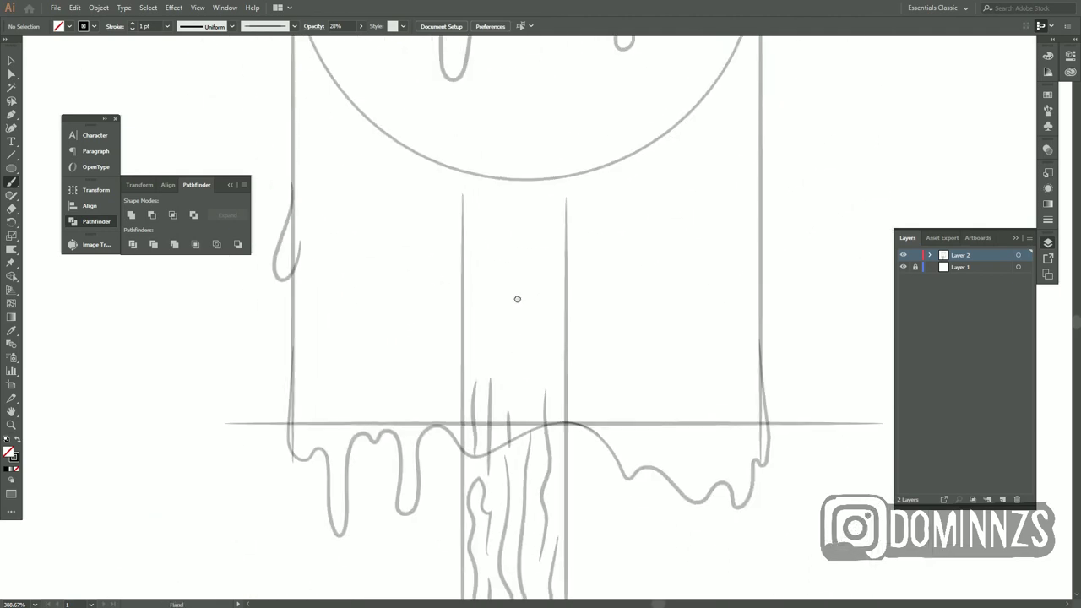
{"action": "scroll", "coordinate": [485, 313], "scroll_direction": "down", "scroll_amount": 2}
{"action": "scroll", "coordinate": [485, 314], "scroll_direction": "left", "scroll_amount": 2}
{"action": "scroll", "coordinate": [401, 294], "scroll_direction": "left", "scroll_amount": 1}
Deselect the drip and pan across the rounded top with the Paintbrush ready
{"action": "key", "text": "ctrl+shift+a"}
{"action": "key", "text": "b"}
{"action": "scroll", "coordinate": [427, 290], "scroll_direction": "right", "scroll_amount": 5}
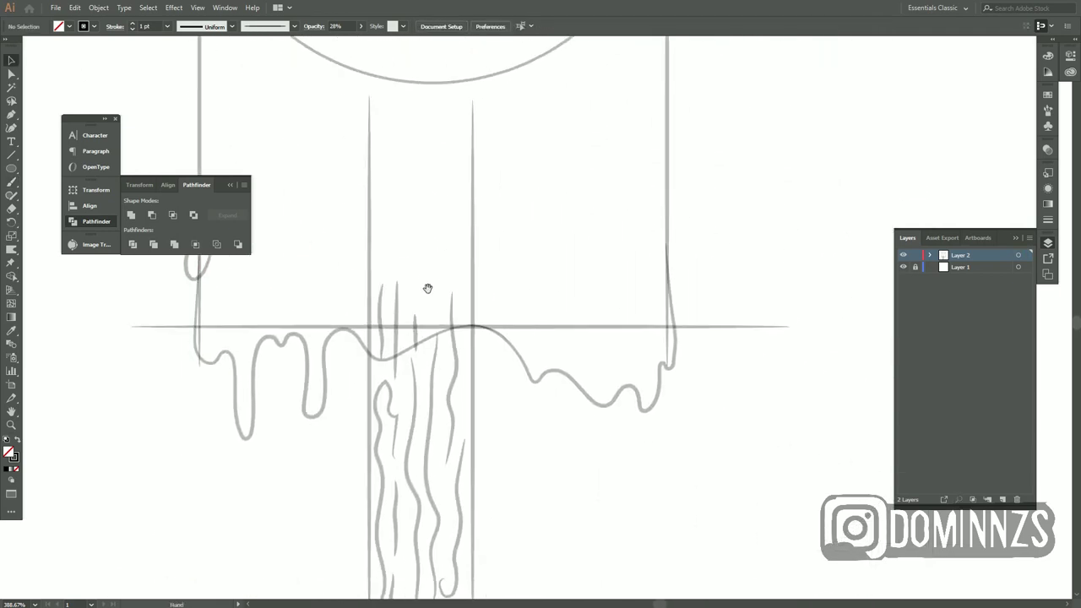
{"action": "scroll", "coordinate": [568, 347], "scroll_direction": "up", "scroll_amount": 3}
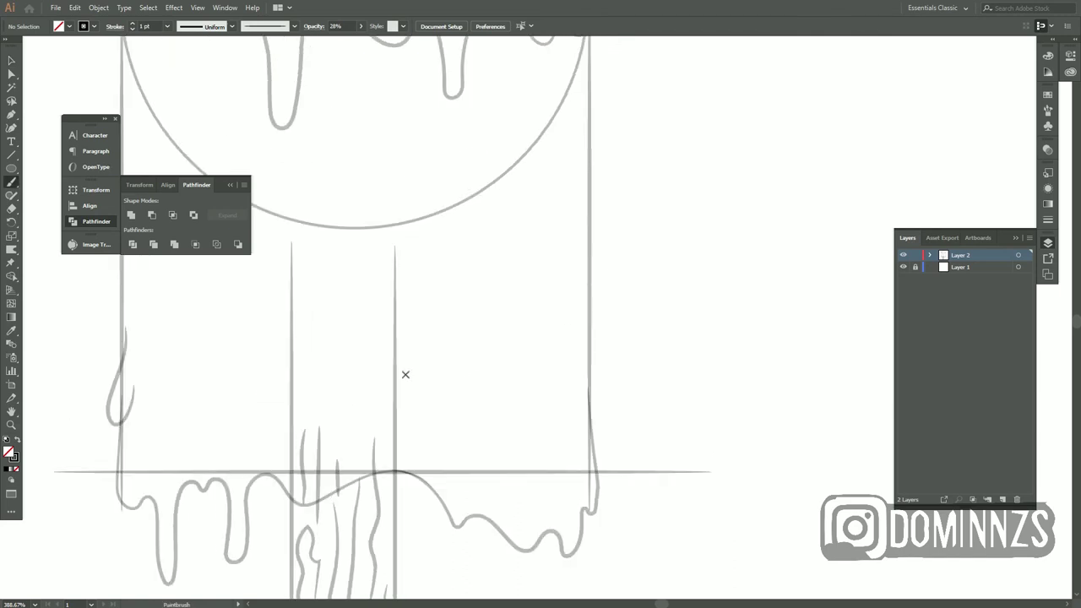
{"action": "scroll", "coordinate": [406, 374], "scroll_direction": "up", "scroll_amount": 4}
{"action": "scroll", "coordinate": [405, 374], "scroll_direction": "left", "scroll_amount": 2}
{"action": "scroll", "coordinate": [453, 380], "scroll_direction": "down", "scroll_amount": 1}
{"action": "scroll", "coordinate": [454, 380], "scroll_direction": "left", "scroll_amount": 3}
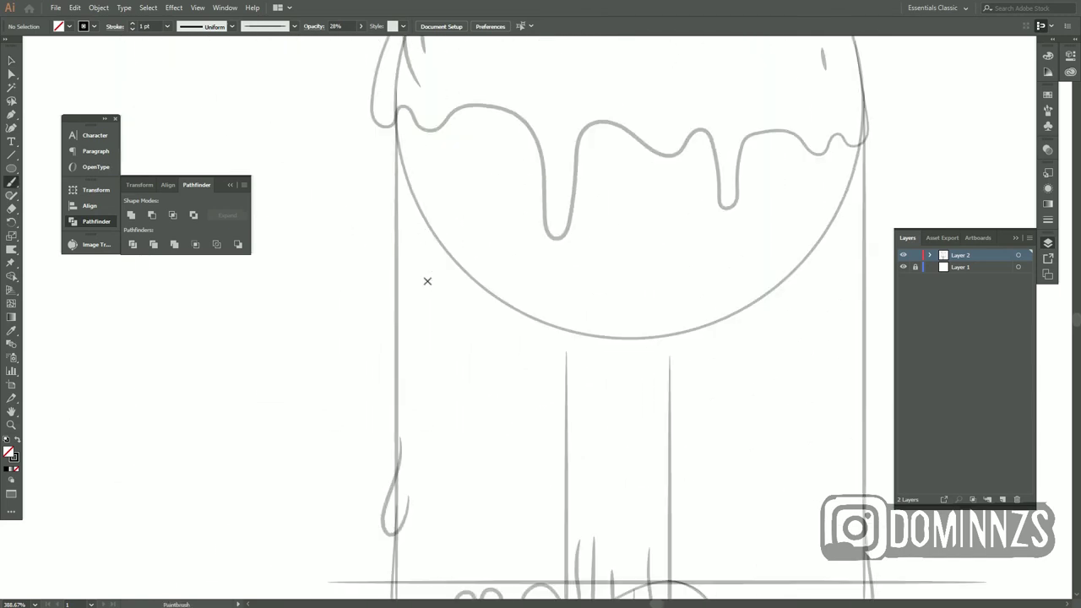
{"action": "scroll", "coordinate": [385, 49], "scroll_direction": "up", "scroll_amount": 3}
{"action": "scroll", "coordinate": [385, 49], "scroll_direction": "left", "scroll_amount": 1}
Sketch the topping's left edge over the scoop, discarding two trial strokes
{"action": "left_click_drag", "start_coordinate": [467, 144], "coordinate": [446, 245]}
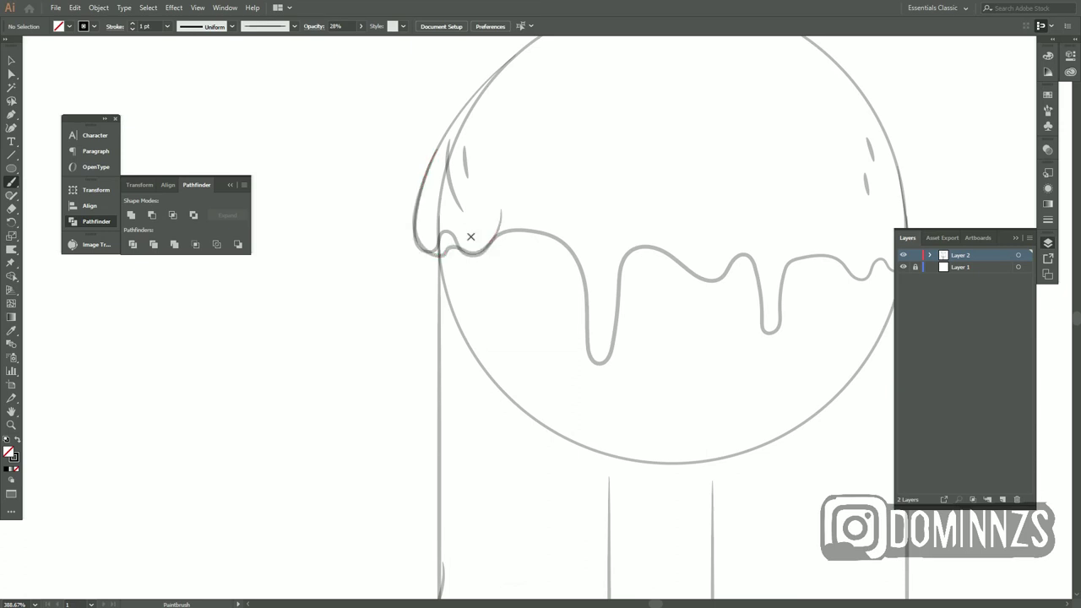
{"action": "scroll", "coordinate": [428, 189], "scroll_direction": "down", "scroll_amount": 1}
{"action": "left_click_drag", "start_coordinate": [573, 287], "coordinate": [461, 342]}
{"action": "key", "text": "ctrl+z"}
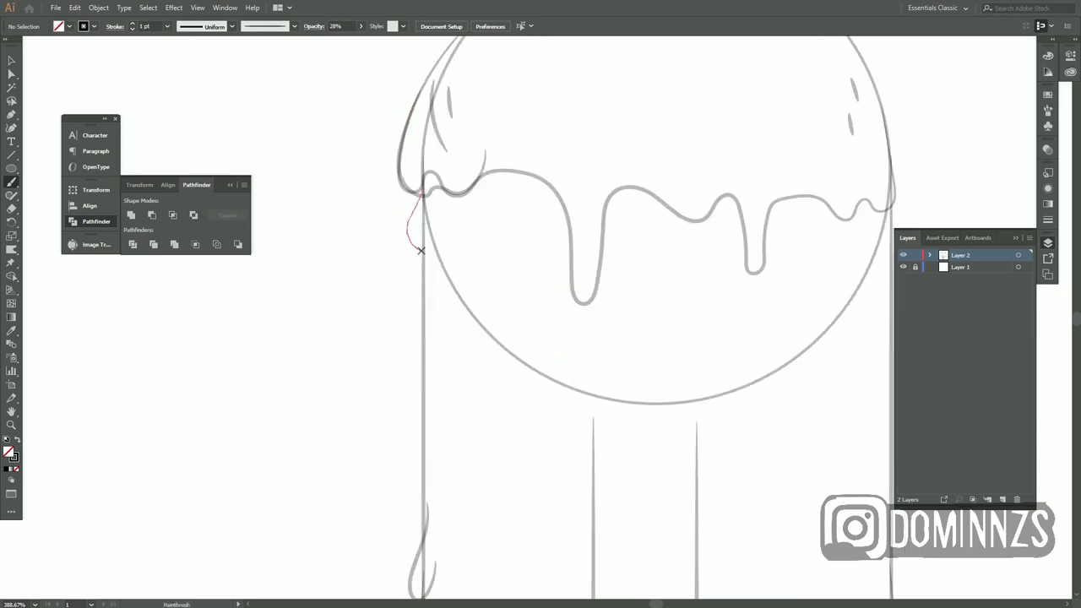
{"action": "left_click_drag", "start_coordinate": [420, 191], "coordinate": [427, 249]}
{"action": "scroll", "coordinate": [515, 310], "scroll_direction": "down", "scroll_amount": 1}
{"action": "scroll", "coordinate": [515, 310], "scroll_direction": "right", "scroll_amount": 1}
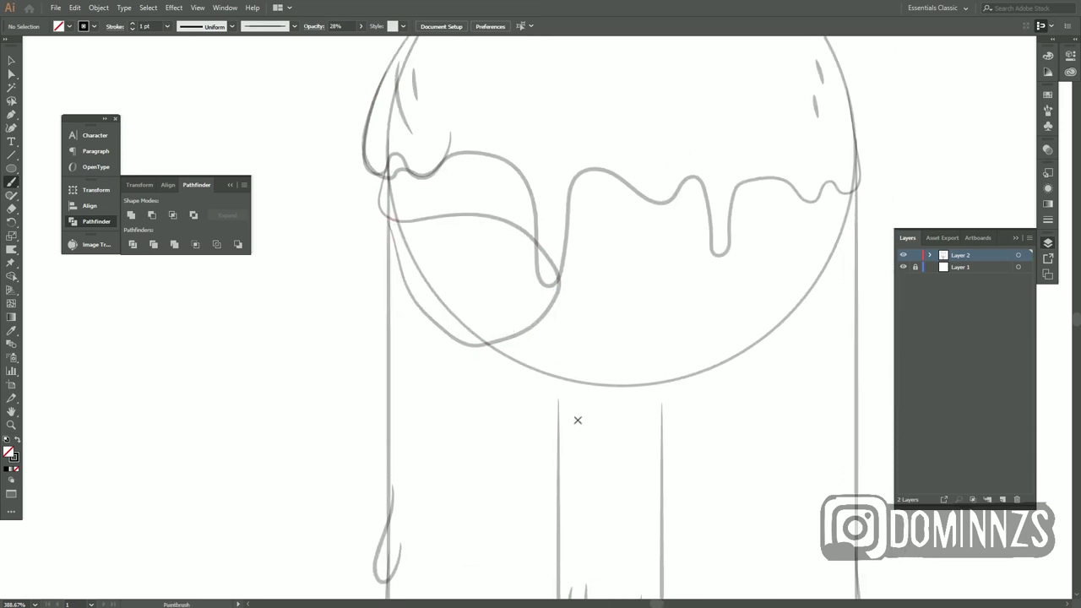
{"action": "key", "text": "ctrl+z"}
Sketch the mouth shape below the topping
{"action": "left_click_drag", "start_coordinate": [391, 179], "coordinate": [409, 241]}
{"action": "key", "text": "v"}
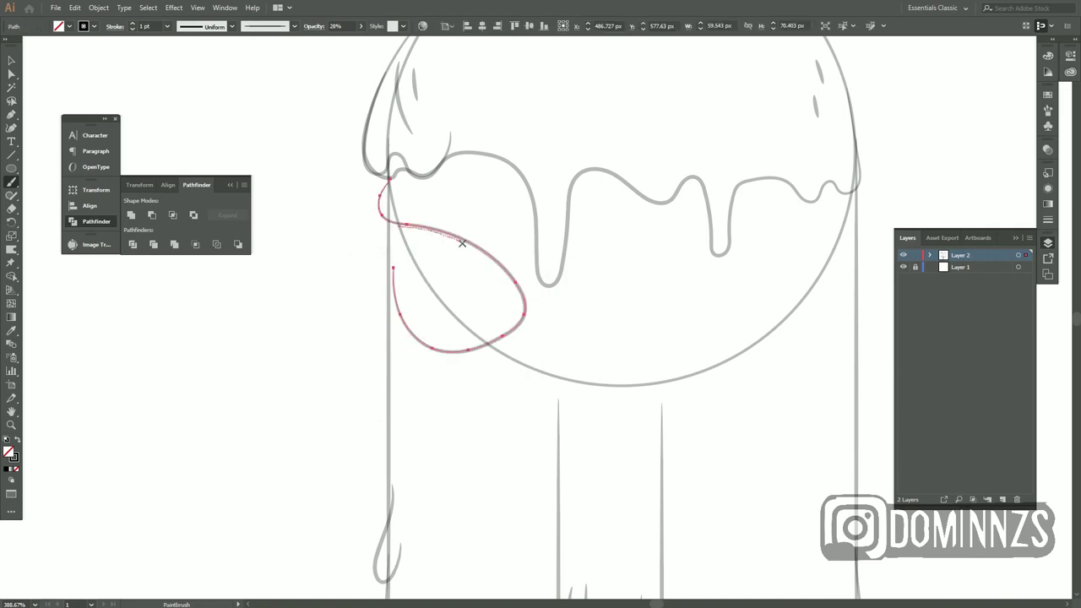
{"action": "left_click", "coordinate": [422, 268]}
{"action": "key", "text": "b"}
{"action": "scroll", "coordinate": [540, 315], "scroll_direction": "down", "scroll_amount": 1}
{"action": "scroll", "coordinate": [540, 315], "scroll_direction": "left", "scroll_amount": 1}
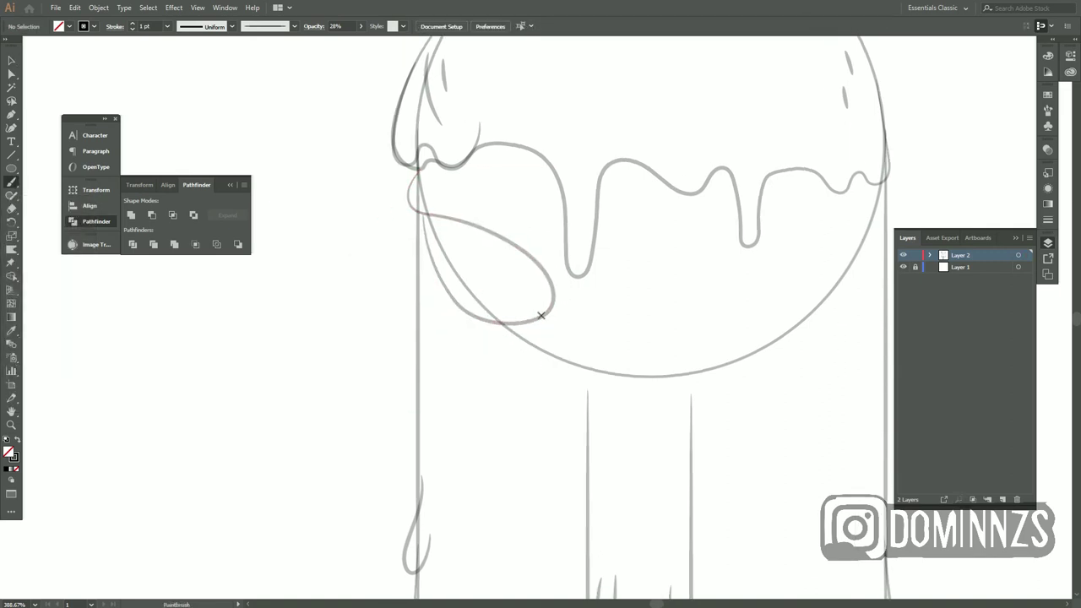
Draw the right eye's oval inside the scoop and bring the face into view
{"action": "left_click_drag", "start_coordinate": [543, 317], "coordinate": [549, 311]}
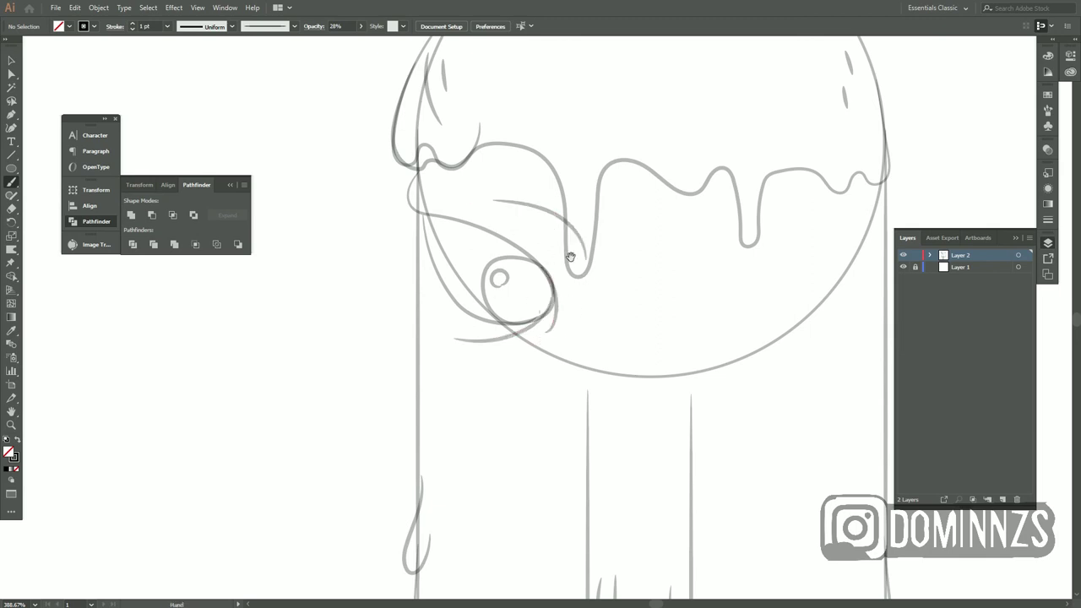
{"action": "left_click_drag", "start_coordinate": [571, 257], "coordinate": [587, 271]}
{"action": "scroll", "coordinate": [548, 345], "scroll_direction": "down", "scroll_amount": 2}
{"action": "scroll", "coordinate": [548, 345], "scroll_direction": "right", "scroll_amount": 2}
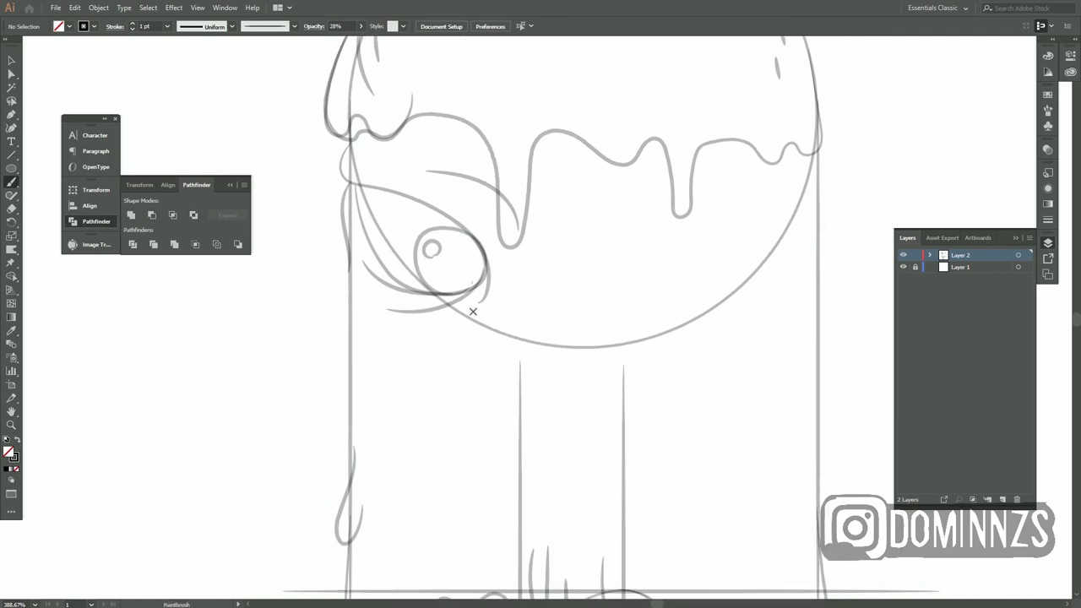
{"action": "scroll", "coordinate": [560, 294], "scroll_direction": "down", "scroll_amount": 4}
{"action": "scroll", "coordinate": [560, 295], "scroll_direction": "right", "scroll_amount": 4}
{"action": "scroll", "coordinate": [512, 276], "scroll_direction": "up", "scroll_amount": 3}
Close the right eye's outline, add its pupil and sketch wrinkle strokes beside it
{"action": "left_click_drag", "start_coordinate": [572, 338], "coordinate": [530, 270]}
{"action": "left_click_drag", "start_coordinate": [597, 287], "coordinate": [599, 305]}
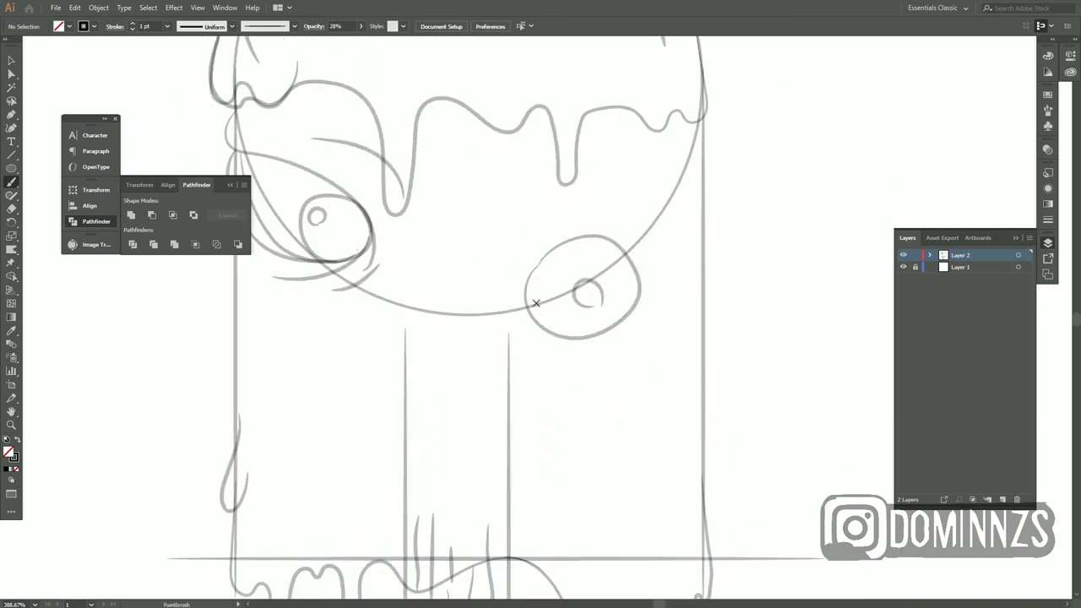
{"action": "left_click_drag", "start_coordinate": [656, 270], "coordinate": [583, 350]}
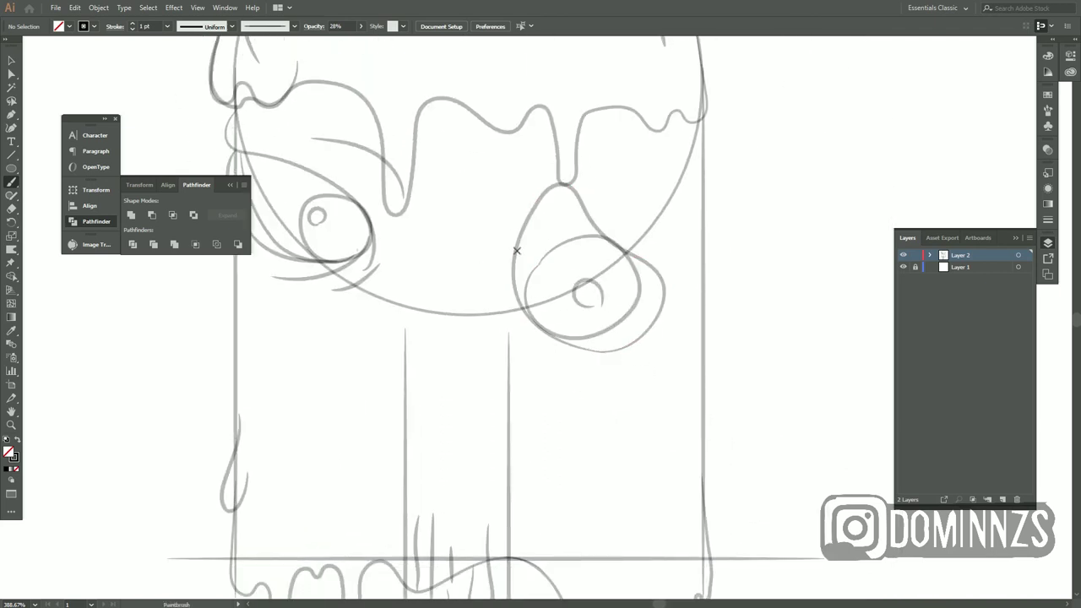
{"action": "left_click_drag", "start_coordinate": [485, 214], "coordinate": [499, 313]}
{"action": "left_click_drag", "start_coordinate": [495, 248], "coordinate": [497, 294]}
{"action": "left_click_drag", "start_coordinate": [501, 266], "coordinate": [503, 288]}
{"action": "key", "text": "ctrl+z"}
{"action": "key", "text": "ctrl+z"}
{"action": "key", "text": "ctrl+z"}
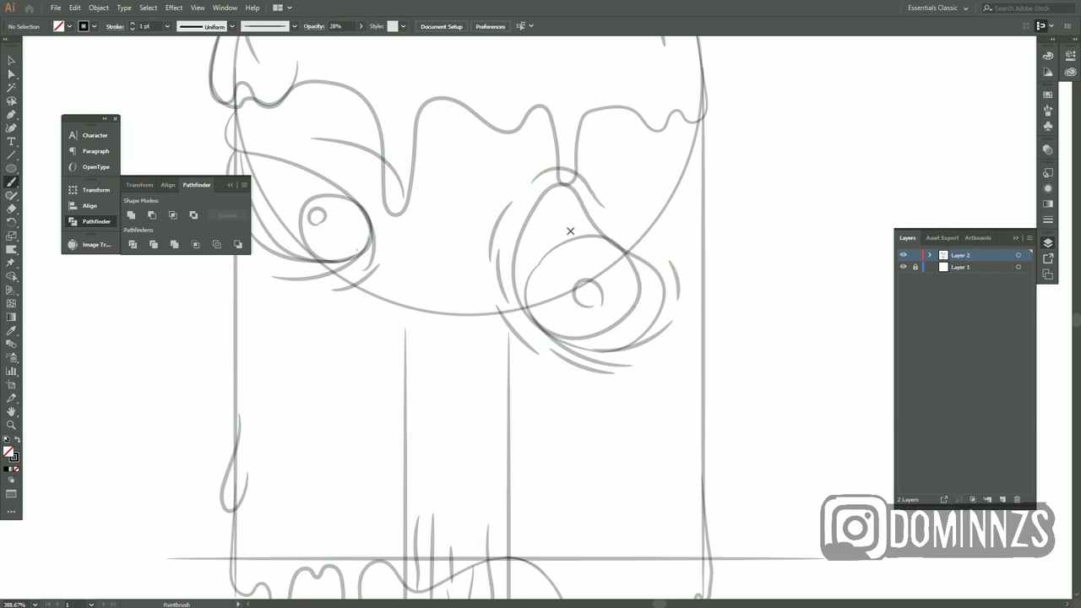
Pan across the drawing to bring the mouth area into view
{"action": "scroll", "coordinate": [634, 352], "scroll_direction": "left", "scroll_amount": 3}
{"action": "key", "text": "b"}
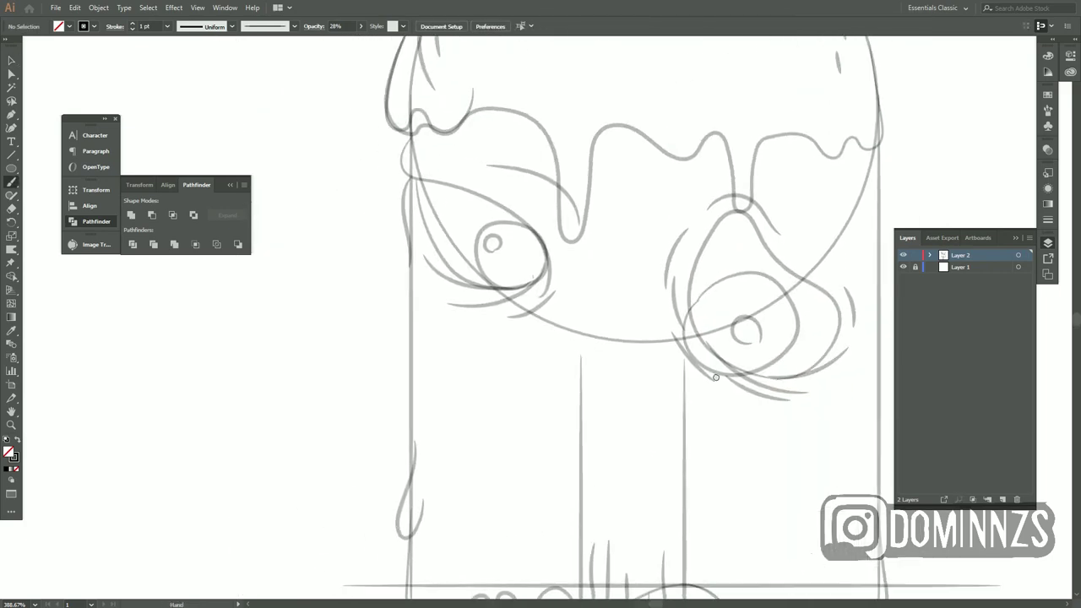
{"action": "scroll", "coordinate": [584, 504], "scroll_direction": "up", "scroll_amount": 8}
{"action": "scroll", "coordinate": [585, 504], "scroll_direction": "down", "scroll_amount": 10}
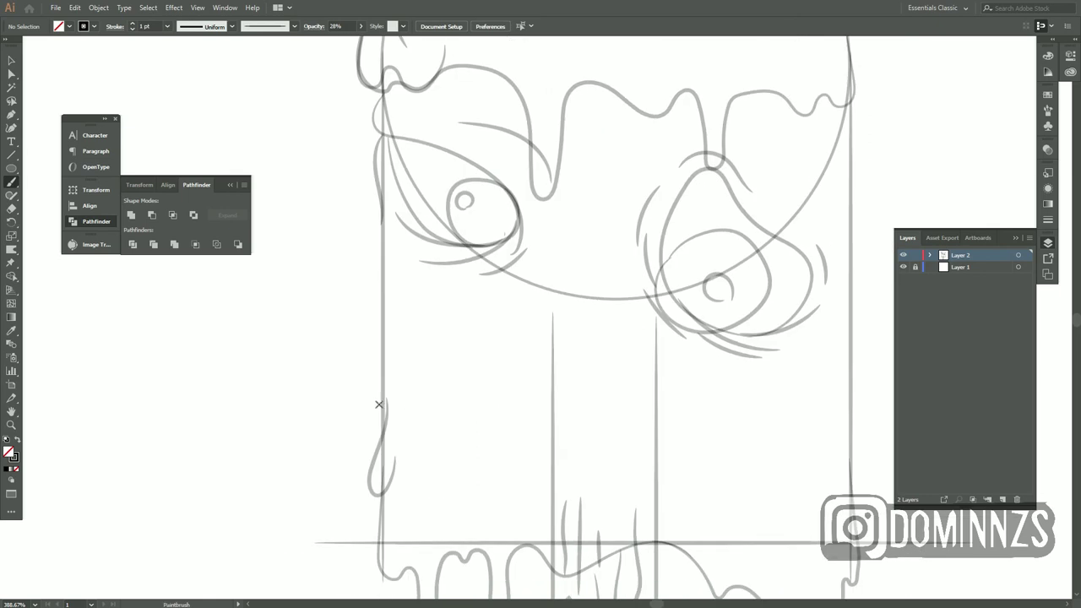
{"action": "scroll", "coordinate": [354, 470], "scroll_direction": "right", "scroll_amount": 3}
{"action": "scroll", "coordinate": [320, 413], "scroll_direction": "down", "scroll_amount": 4}
{"action": "scroll", "coordinate": [465, 440], "scroll_direction": "right", "scroll_amount": 3}
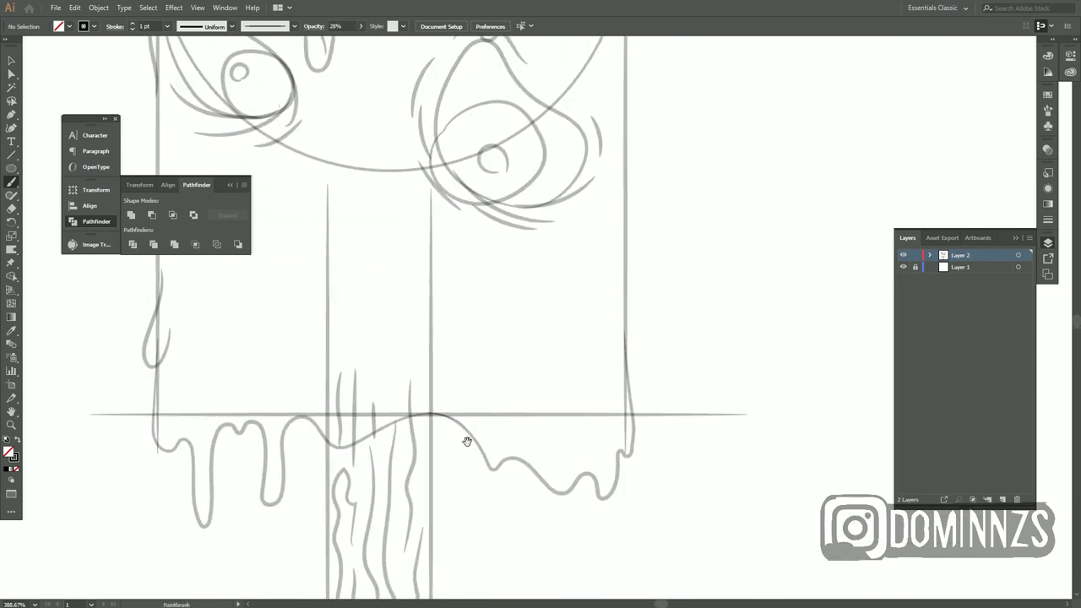
{"action": "key", "text": "v"}
{"action": "scroll", "coordinate": [283, 463], "scroll_direction": "up", "scroll_amount": 3}
{"action": "scroll", "coordinate": [283, 463], "scroll_direction": "left", "scroll_amount": 3}
{"action": "key", "text": "b"}
Draw a looping stroke at the mouth corner and adjust the Paintbrush options
{"action": "mouse_move", "coordinate": [303, 317]}
{"action": "left_mouse_down"}
{"action": "mouse_move", "coordinate": [588, 451]}
{"action": "mouse_move", "coordinate": [291, 473]}
{"action": "left_mouse_up"}
{"action": "scroll", "coordinate": [504, 400], "scroll_direction": "down", "scroll_amount": 3}
{"action": "key", "text": "ctrl+z"}
{"action": "key", "text": "v"}
{"action": "key", "text": "b"}
{"action": "mouse_move", "coordinate": [259, 405]}
{"action": "left_mouse_down"}
{"action": "mouse_move", "coordinate": [687, 423]}
{"action": "mouse_move", "coordinate": [244, 299]}
{"action": "left_mouse_up"}
{"action": "scroll", "coordinate": [253, 388], "scroll_direction": "up", "scroll_amount": 5}
{"action": "left_click", "coordinate": [415, 405], "text": "ctrl"}
{"action": "double_click", "coordinate": [11, 184]}
{"action": "key", "text": "Return"}
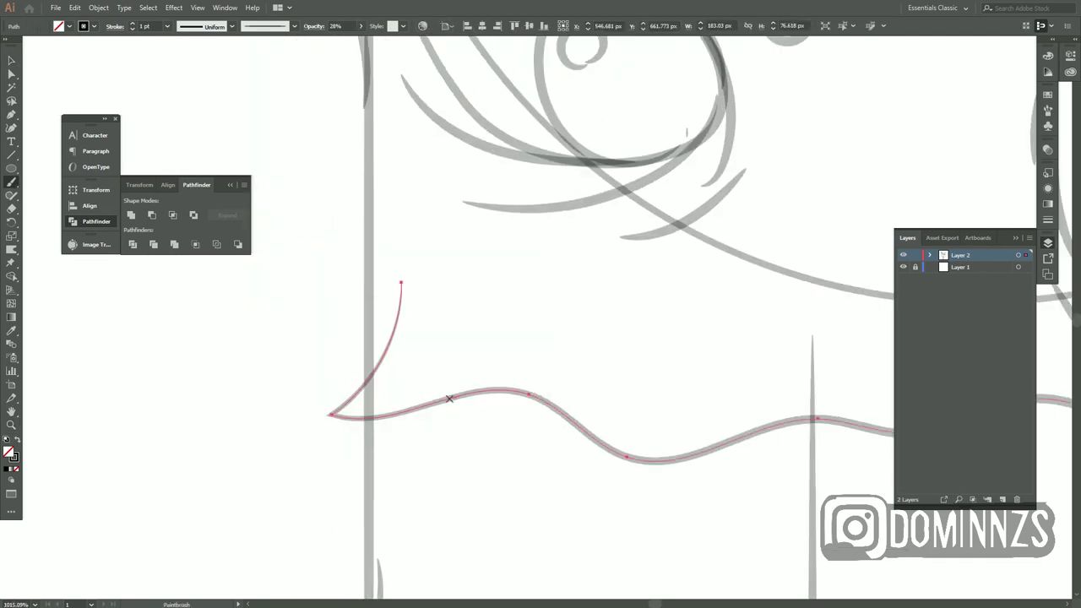
{"action": "key", "text": "ctrl+shift+a"}
Redraw the mouth-corner loop and lip line, then draw the open mouth's sides
{"action": "mouse_move", "coordinate": [396, 278]}
{"action": "left_mouse_down"}
{"action": "mouse_move", "coordinate": [338, 406]}
{"action": "mouse_move", "coordinate": [345, 393]}
{"action": "left_mouse_up"}
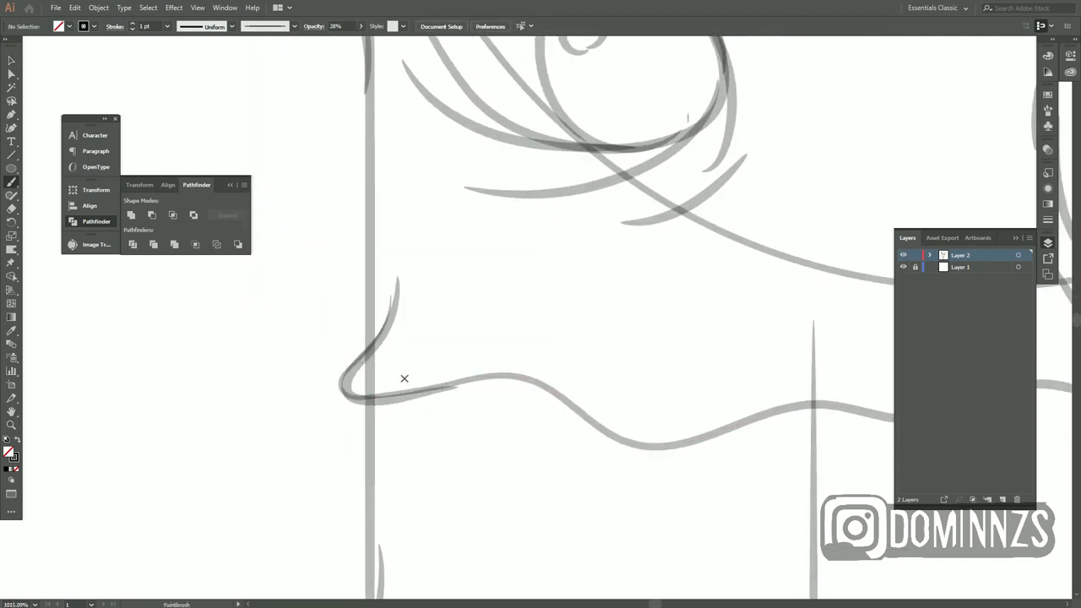
{"action": "scroll", "coordinate": [403, 376], "scroll_direction": "up", "scroll_amount": 2}
{"action": "scroll", "coordinate": [379, 205], "scroll_direction": "down", "scroll_amount": 8}
{"action": "scroll", "coordinate": [450, 477], "scroll_direction": "up", "scroll_amount": 2}
{"action": "left_click_drag", "start_coordinate": [450, 477], "coordinate": [429, 145]}
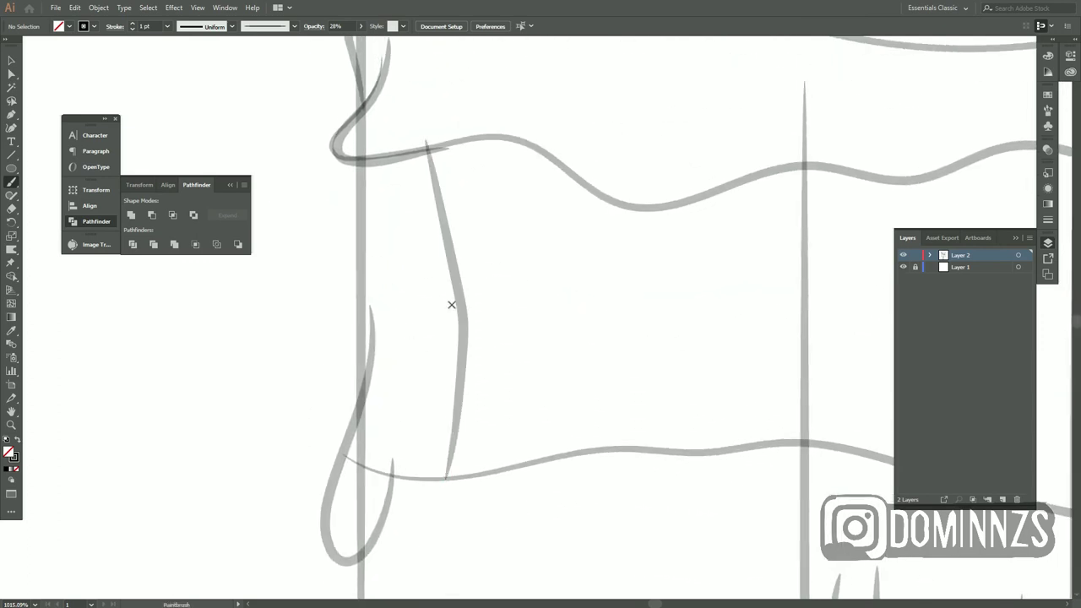
{"action": "left_click_drag", "start_coordinate": [429, 494], "coordinate": [405, 143]}
{"action": "scroll", "coordinate": [403, 273], "scroll_direction": "down", "scroll_amount": 5}
Zoom back out to view the whole zombie face
{"action": "key", "text": "v"}
{"action": "scroll", "coordinate": [428, 313], "scroll_direction": "up", "scroll_amount": 4}
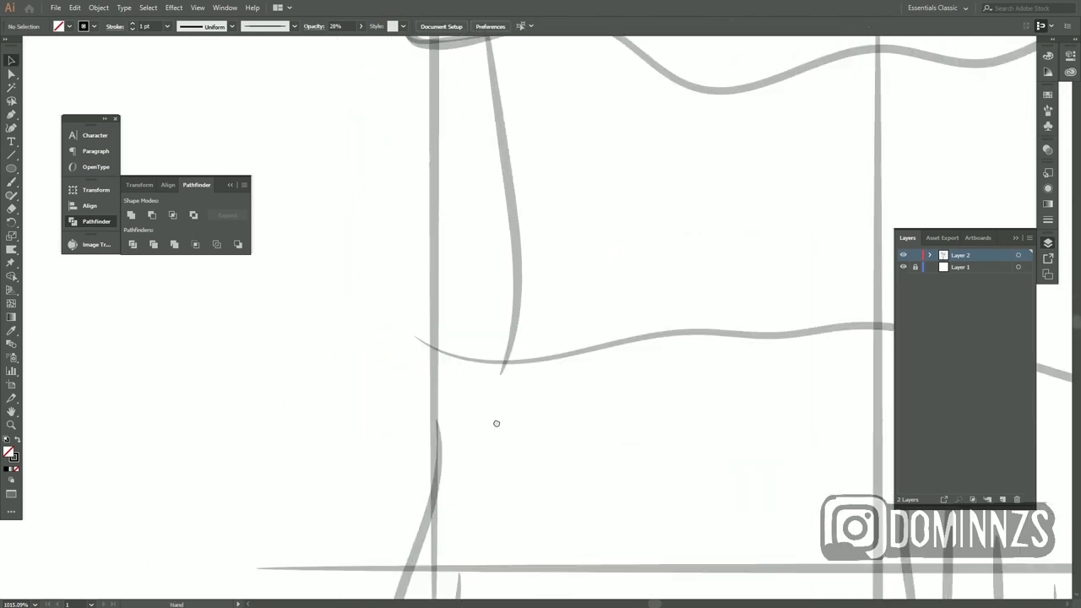
{"action": "key", "text": "b"}
{"action": "scroll", "coordinate": [646, 435], "scroll_direction": "down", "scroll_amount": 2}
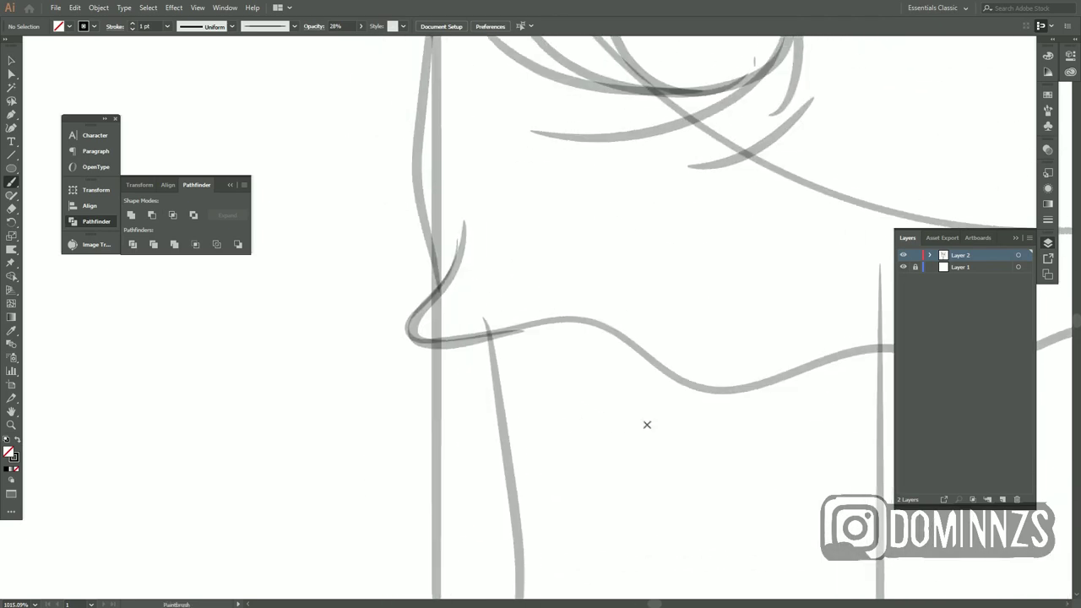
{"action": "key", "text": "v"}
{"action": "scroll", "coordinate": [422, 413], "scroll_direction": "down", "scroll_amount": 3}
{"action": "scroll", "coordinate": [486, 439], "scroll_direction": "down", "scroll_amount": 3}
Expand the 190 px head circle and erase its lower arc, leaving the rounded dome
{"action": "scroll", "coordinate": [530, 279], "scroll_direction": "down", "scroll_amount": 2}
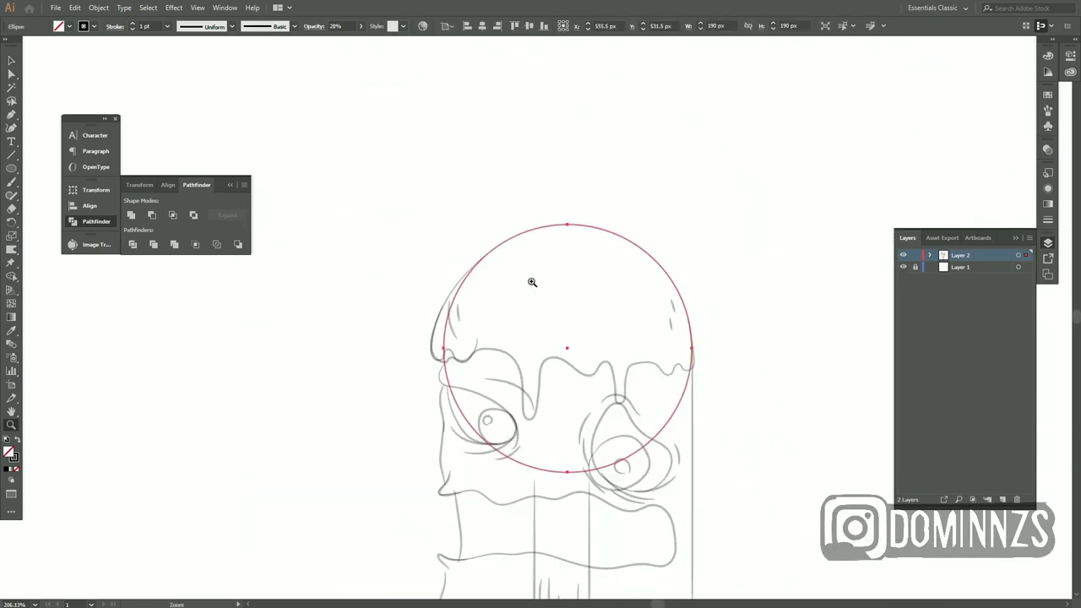
{"action": "left_click", "coordinate": [691, 342]}
{"action": "left_click", "coordinate": [98, 8]}
{"action": "left_click", "coordinate": [109, 173]}
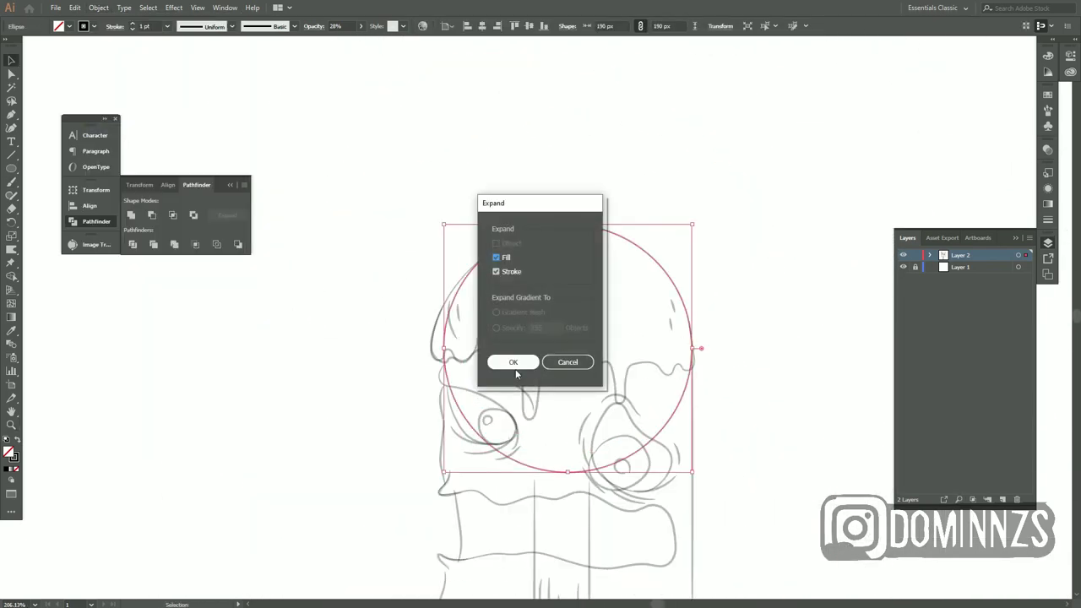
{"action": "left_click", "coordinate": [512, 362]}
{"action": "key", "text": "shift+e"}
{"action": "left_click_drag", "start_coordinate": [662, 426], "coordinate": [693, 387]}
{"action": "key", "text": "ctrl+shift+a"}
Paint a drippy bottom edge under the mouth, with a long drip on the right
{"action": "key", "text": "b"}
{"action": "scroll", "coordinate": [560, 480], "scroll_direction": "up", "scroll_amount": 2}
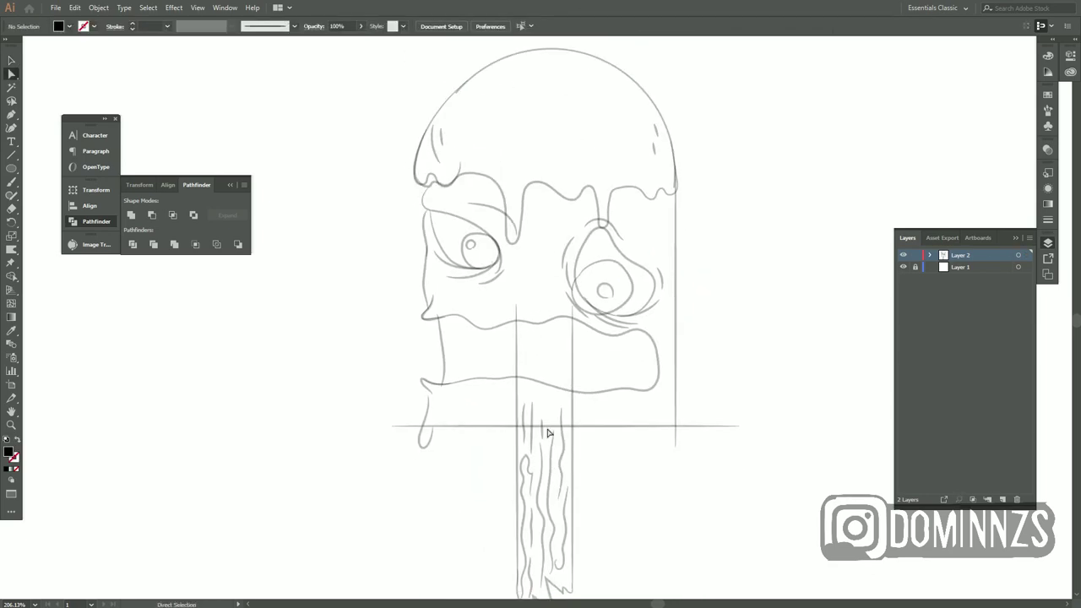
{"action": "scroll", "coordinate": [550, 434], "scroll_direction": "up", "scroll_amount": 2}
{"action": "scroll", "coordinate": [451, 436], "scroll_direction": "up", "scroll_amount": 1}
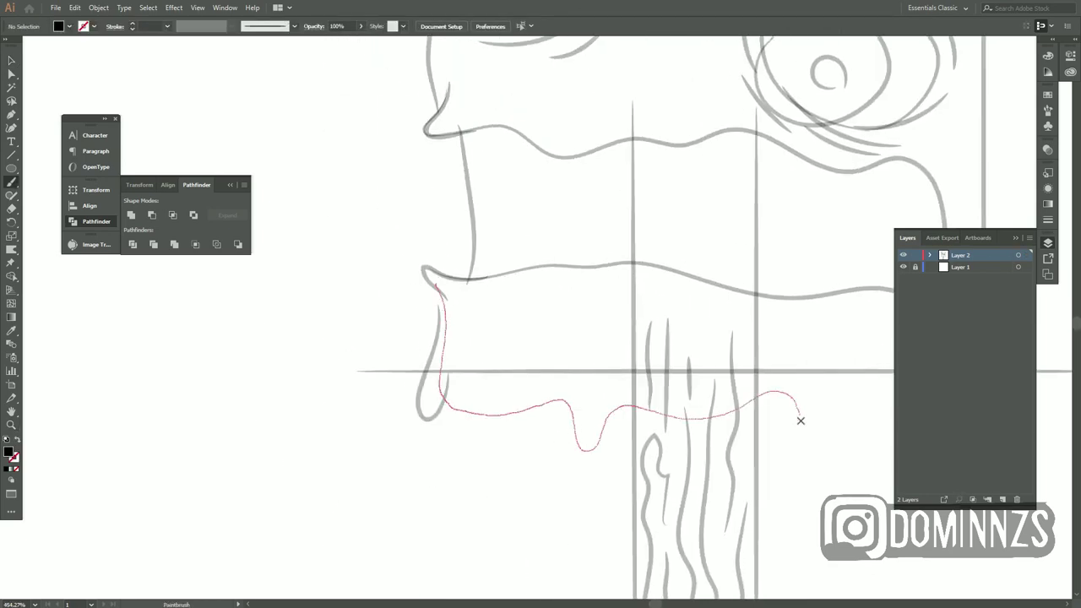
{"action": "left_click_drag", "start_coordinate": [800, 421], "coordinate": [848, 446]}
{"action": "left_click_drag", "start_coordinate": [765, 426], "coordinate": [482, 423]}
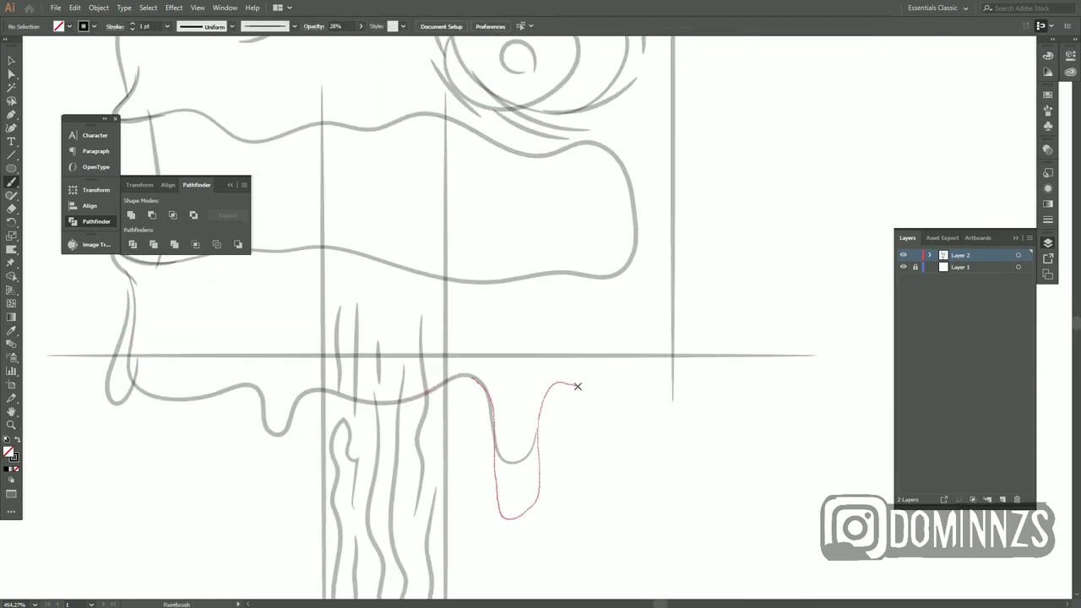
{"action": "left_click_drag", "start_coordinate": [578, 386], "coordinate": [582, 384]}
{"action": "scroll", "coordinate": [647, 374], "scroll_direction": "left", "scroll_amount": 3}
{"action": "scroll", "coordinate": [495, 381], "scroll_direction": "up", "scroll_amount": 2}
{"action": "scroll", "coordinate": [495, 336], "scroll_direction": "right", "scroll_amount": 2}
{"action": "left_click", "coordinate": [543, 355], "text": "alt"}
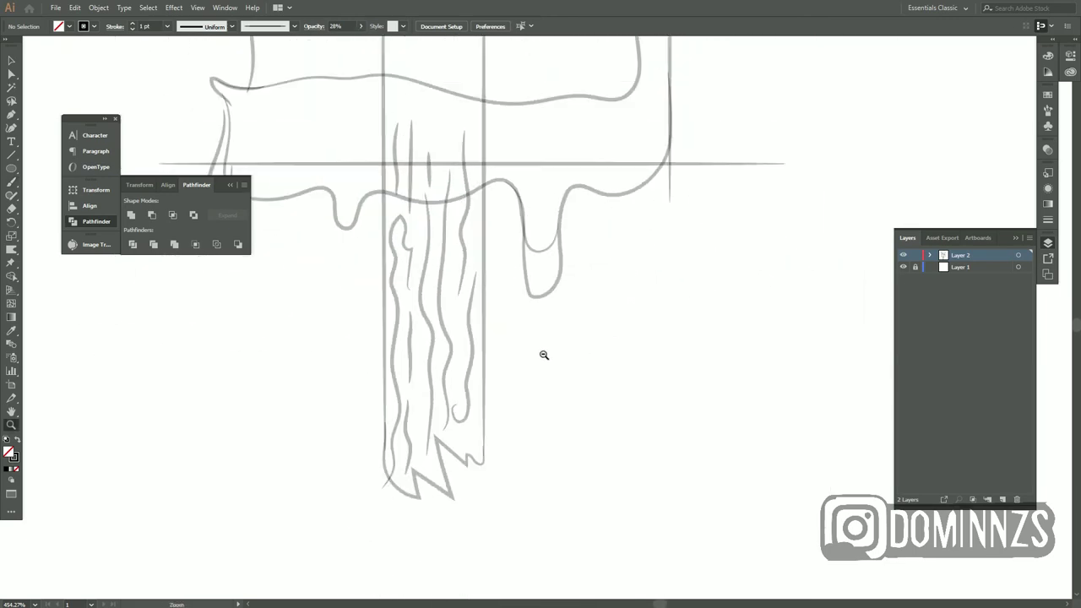
{"action": "key", "text": "v"}
{"action": "key", "text": "ctrl+0"}
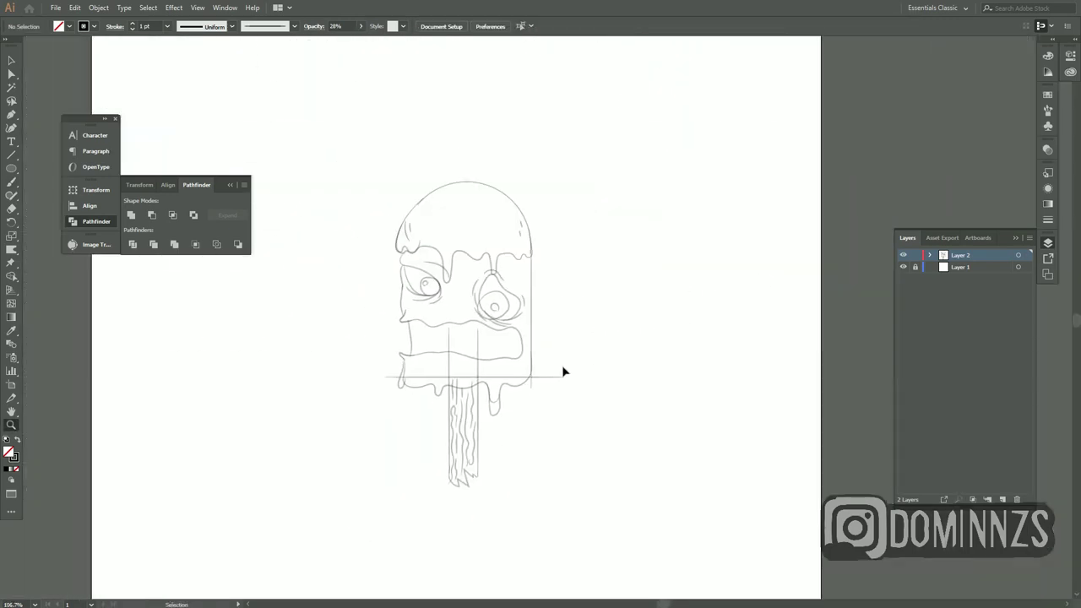
Redraw the lip strokes along the mouth's left side and across the upper lip
{"action": "scroll", "coordinate": [591, 403], "scroll_direction": "up", "scroll_amount": 5}
{"action": "key", "text": "b"}
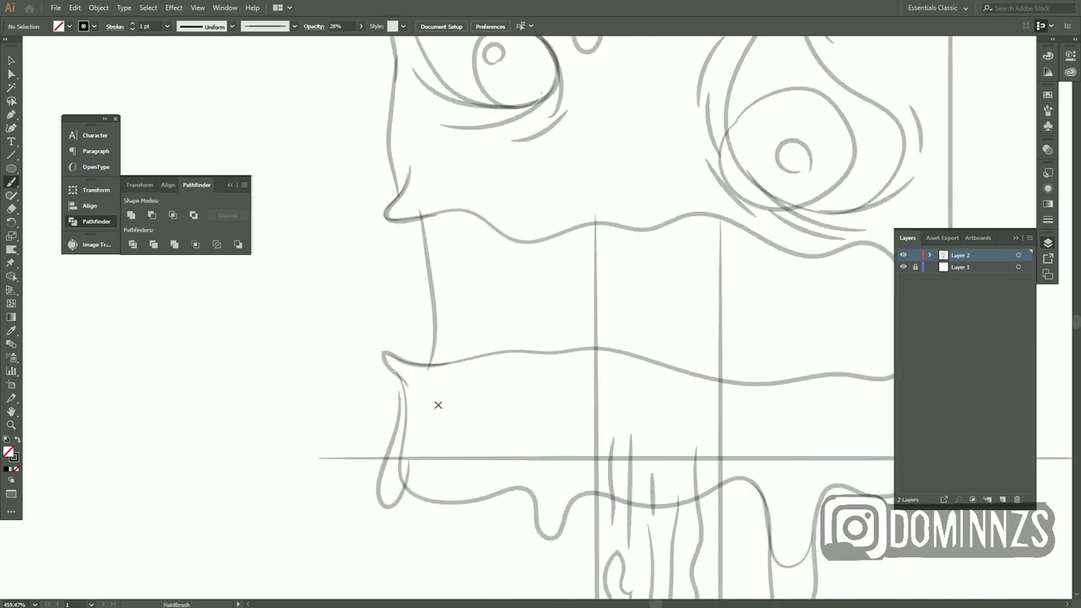
{"action": "scroll", "coordinate": [439, 346], "scroll_direction": "up", "scroll_amount": 3}
{"action": "scroll", "coordinate": [439, 346], "scroll_direction": "right", "scroll_amount": 4}
{"action": "scroll", "coordinate": [422, 334], "scroll_direction": "right", "scroll_amount": 4}
{"action": "scroll", "coordinate": [454, 336], "scroll_direction": "down", "scroll_amount": 2}
{"action": "scroll", "coordinate": [422, 304], "scroll_direction": "left", "scroll_amount": 8}
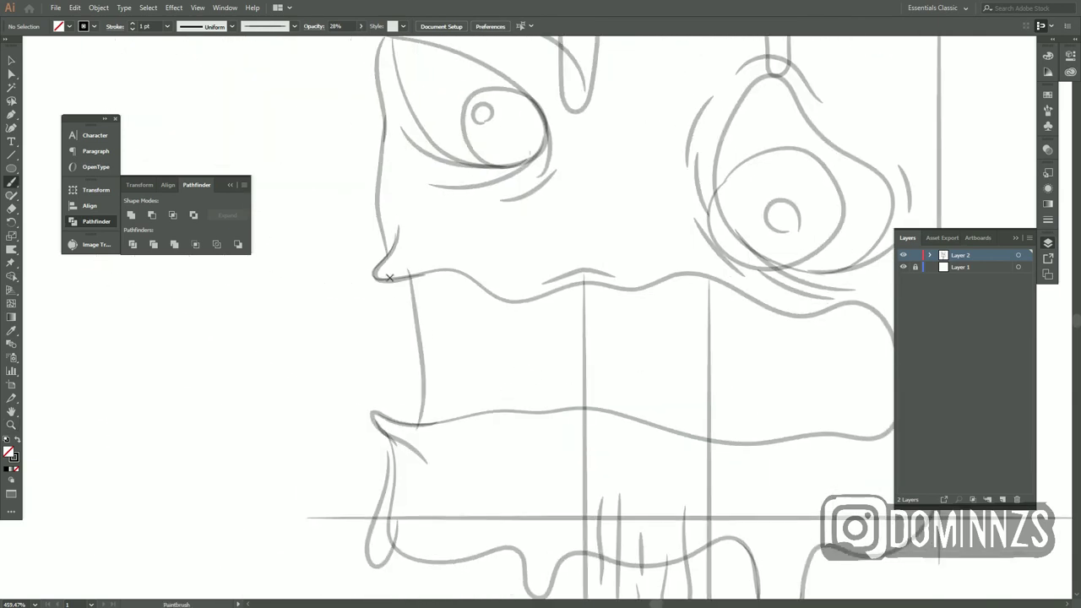
{"action": "left_click_drag", "start_coordinate": [436, 326], "coordinate": [424, 274]}
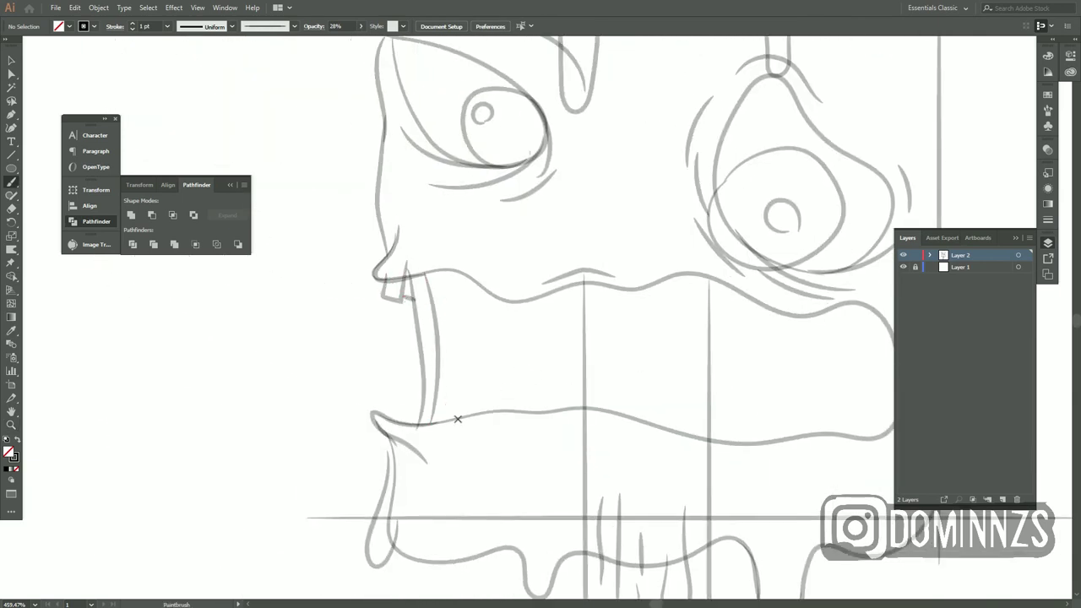
{"action": "left_click_drag", "start_coordinate": [425, 422], "coordinate": [427, 422]}
{"action": "scroll", "coordinate": [386, 405], "scroll_direction": "down", "scroll_amount": 2}
{"action": "scroll", "coordinate": [397, 389], "scroll_direction": "right", "scroll_amount": 4}
{"action": "scroll", "coordinate": [413, 266], "scroll_direction": "up", "scroll_amount": 1}
{"action": "left_click_drag", "start_coordinate": [618, 278], "coordinate": [736, 269]}
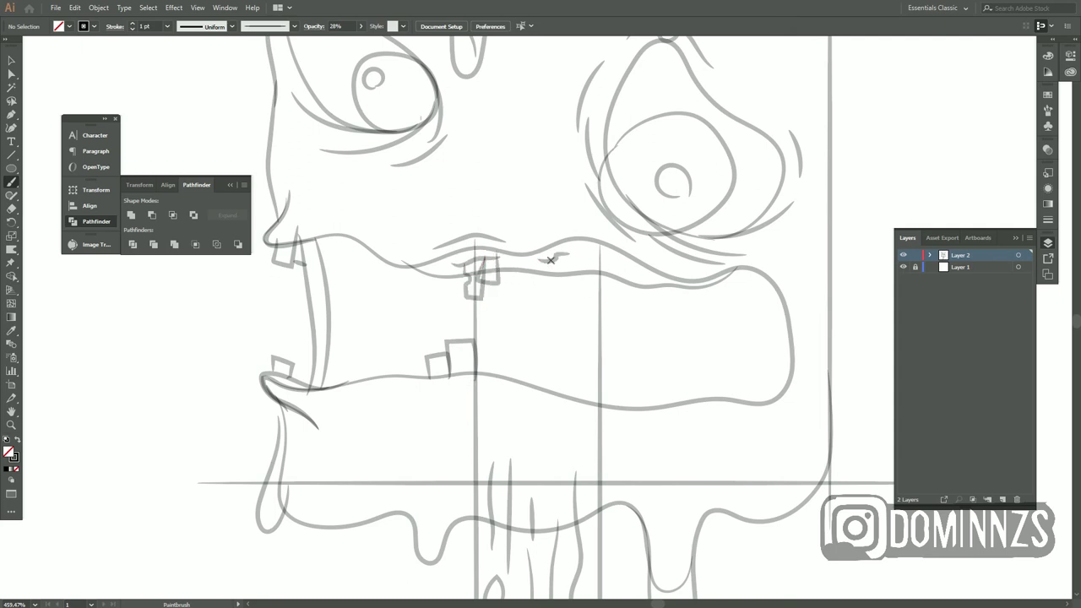
Draw small square teeth along the upper and lower gums
{"action": "left_click_drag", "start_coordinate": [544, 279], "coordinate": [560, 249]}
{"action": "scroll", "coordinate": [557, 246], "scroll_direction": "right", "scroll_amount": 3}
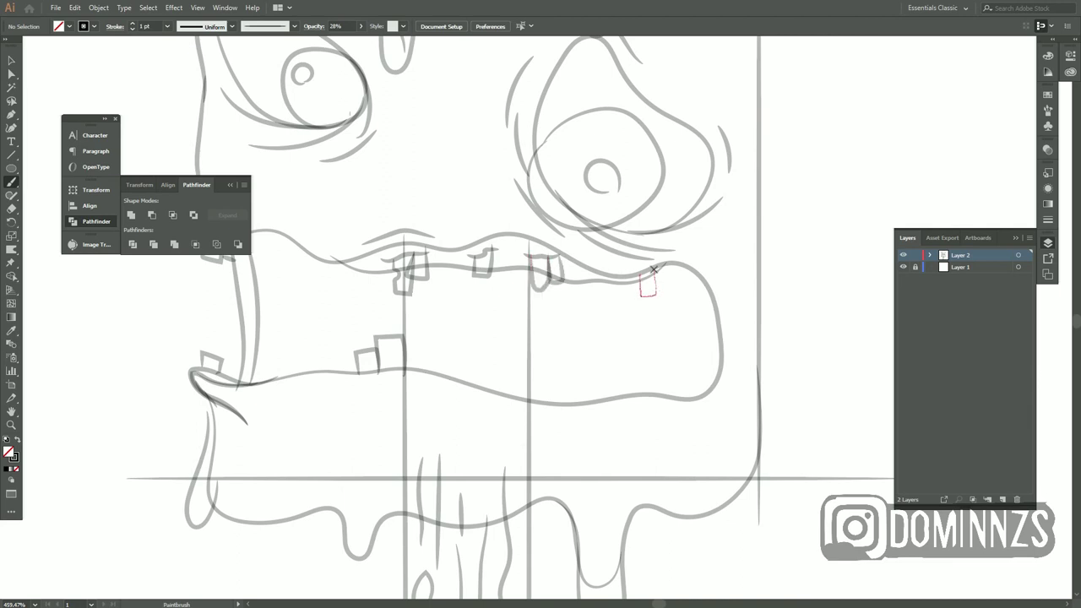
{"action": "left_click_drag", "start_coordinate": [640, 277], "coordinate": [653, 269]}
{"action": "scroll", "coordinate": [642, 273], "scroll_direction": "down", "scroll_amount": 4}
{"action": "scroll", "coordinate": [528, 314], "scroll_direction": "up", "scroll_amount": 1}
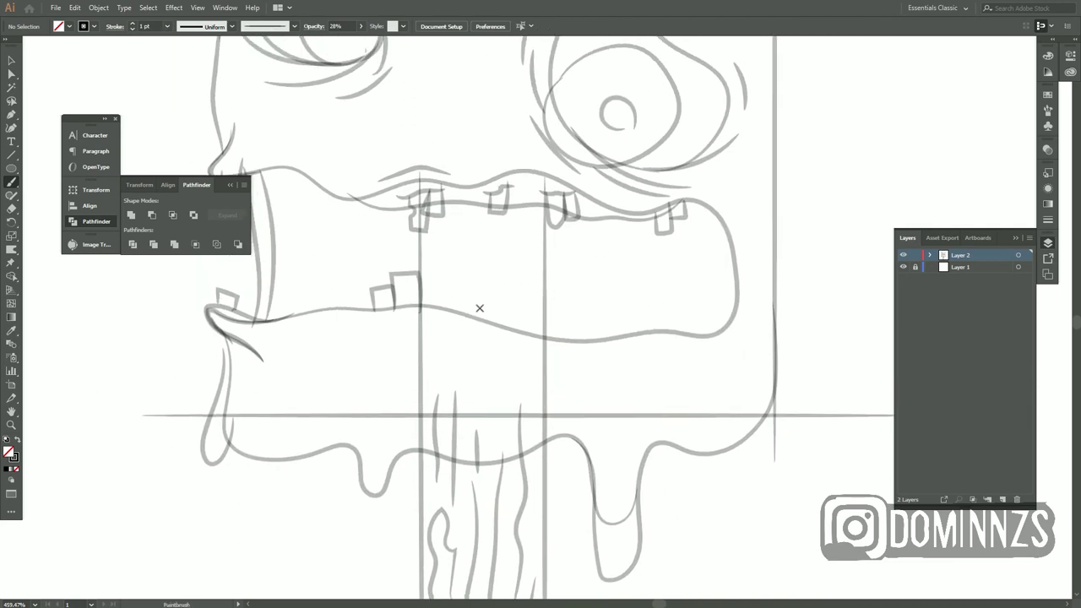
{"action": "scroll", "coordinate": [651, 307], "scroll_direction": "down", "scroll_amount": 2}
{"action": "left_click_drag", "start_coordinate": [587, 403], "coordinate": [515, 349]}
{"action": "scroll", "coordinate": [571, 377], "scroll_direction": "down", "scroll_amount": 2}
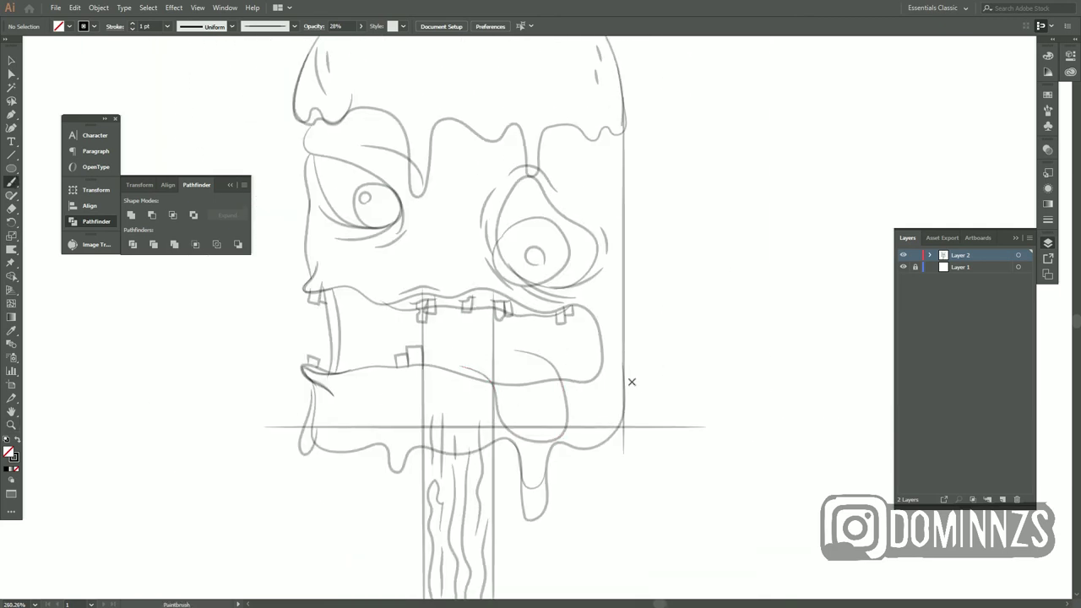
Draw and reshape the curved outline of the lolling tongue
{"action": "scroll", "coordinate": [514, 366], "scroll_direction": "up", "scroll_amount": 6}
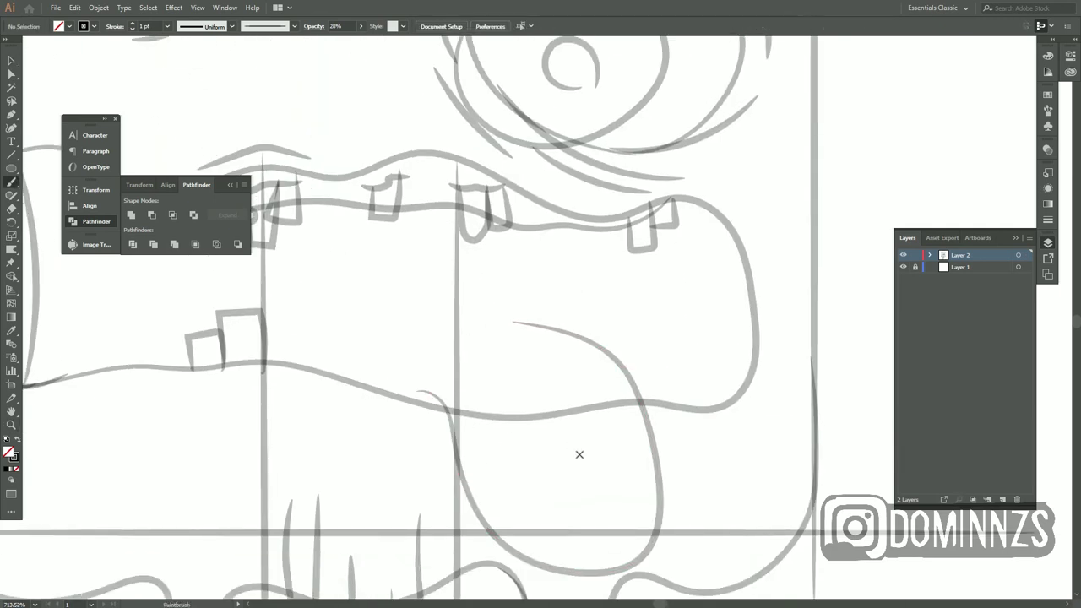
{"action": "left_click_drag", "start_coordinate": [569, 456], "coordinate": [483, 342]}
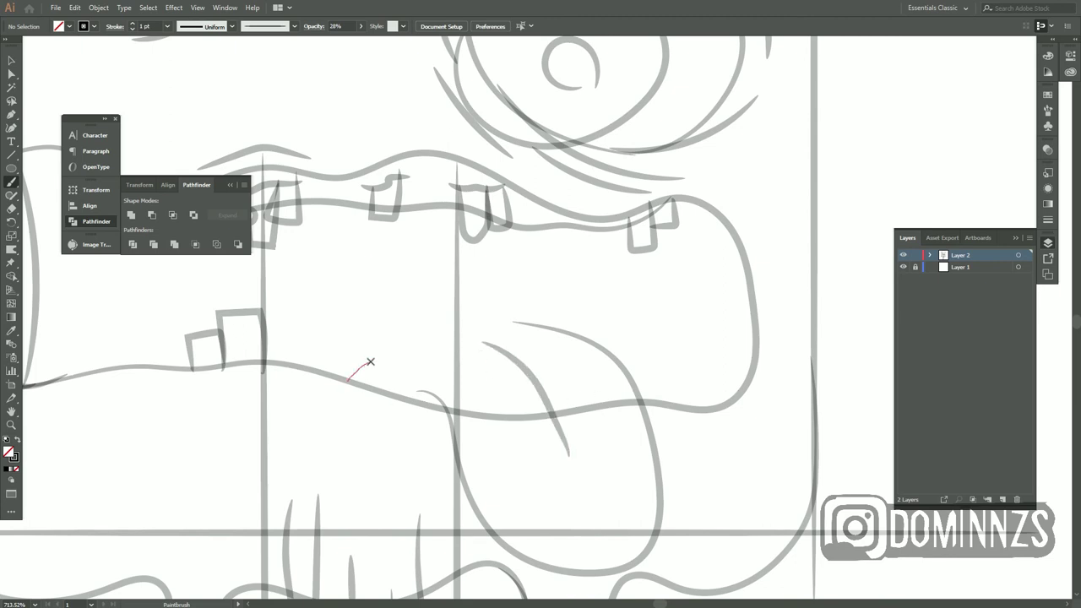
{"action": "left_click_drag", "start_coordinate": [369, 361], "coordinate": [482, 362]}
{"action": "left_click", "coordinate": [357, 374], "text": "ctrl"}
{"action": "left_click_drag", "start_coordinate": [591, 388], "coordinate": [513, 373]}
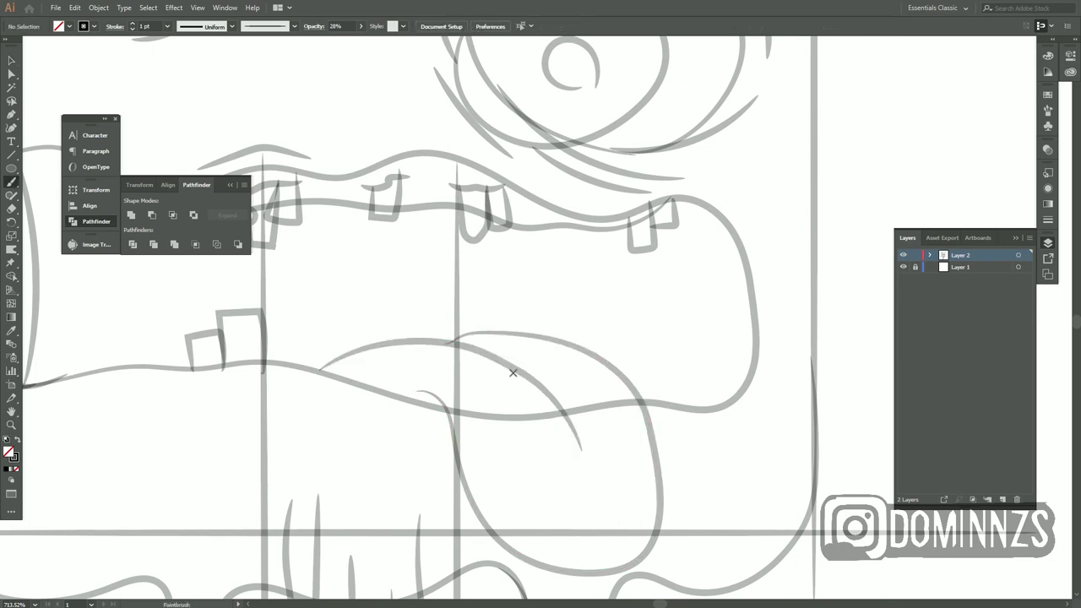
Add thin texture strokes left of the tongue and below its right end
{"action": "scroll", "coordinate": [512, 373], "scroll_direction": "down", "scroll_amount": 3}
{"action": "scroll", "coordinate": [512, 372], "scroll_direction": "right", "scroll_amount": 2}
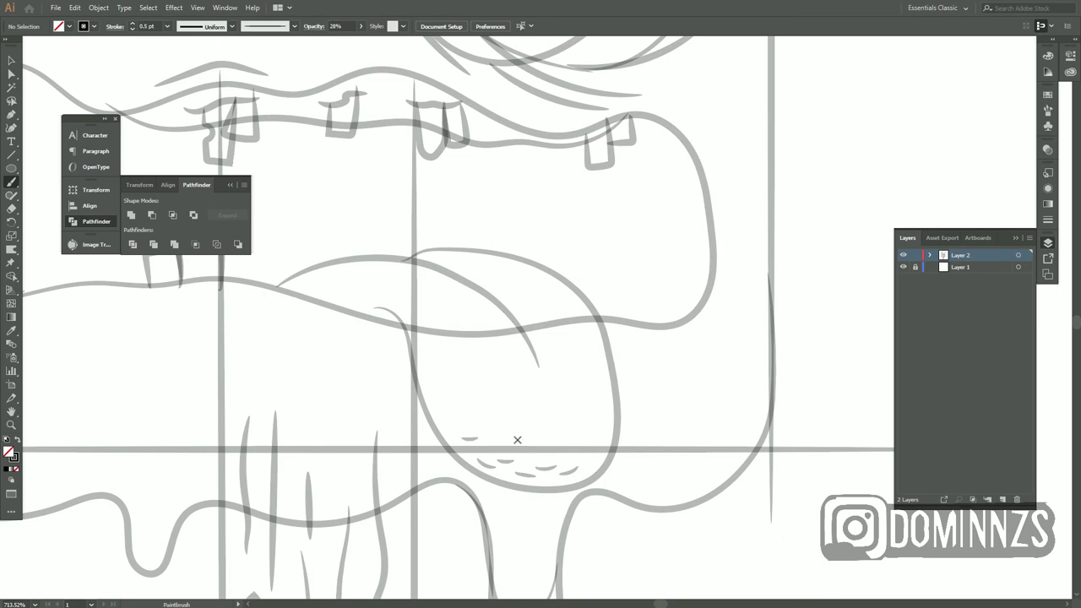
{"action": "scroll", "coordinate": [517, 440], "scroll_direction": "left", "scroll_amount": 2}
{"action": "left_click_drag", "start_coordinate": [519, 382], "coordinate": [408, 369]}
{"action": "left_click_drag", "start_coordinate": [583, 407], "coordinate": [477, 402]}
{"action": "scroll", "coordinate": [670, 177], "scroll_direction": "right", "scroll_amount": 4}
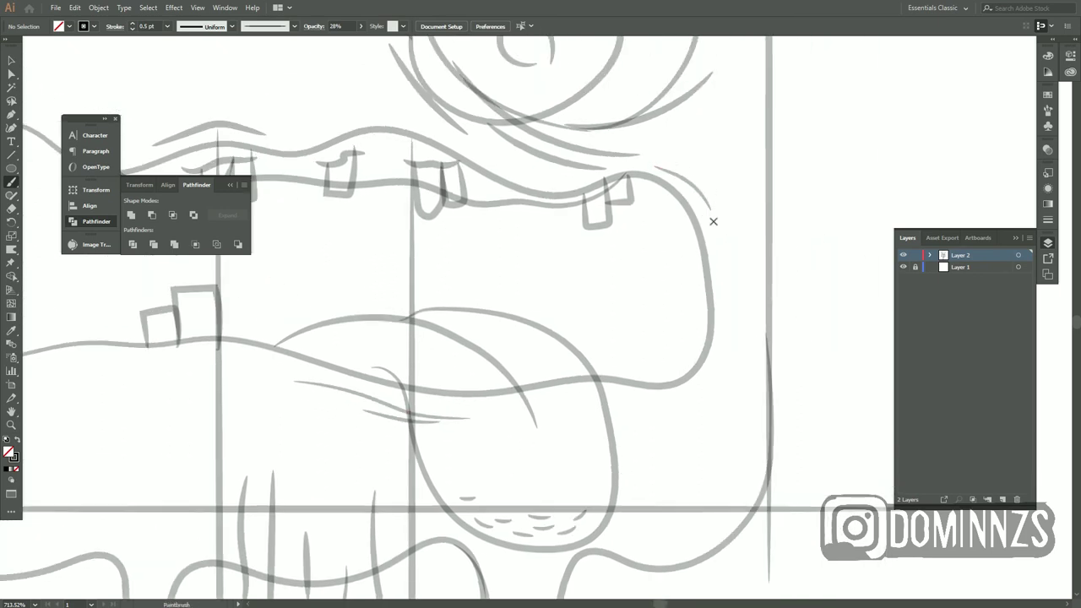
{"action": "left_click_drag", "start_coordinate": [714, 377], "coordinate": [674, 400]}
{"action": "scroll", "coordinate": [564, 367], "scroll_direction": "up", "scroll_amount": 1}
{"action": "scroll", "coordinate": [564, 367], "scroll_direction": "left", "scroll_amount": 2}
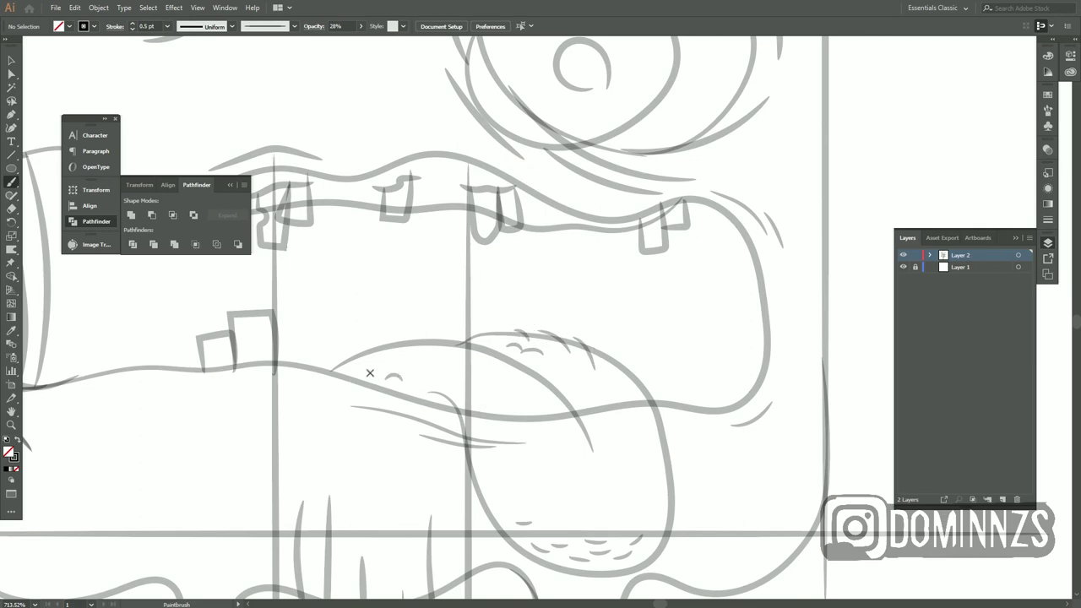
{"action": "scroll", "coordinate": [479, 397], "scroll_direction": "up", "scroll_amount": 5}
{"action": "scroll", "coordinate": [478, 398], "scroll_direction": "left", "scroll_amount": 6}
Pan and zoom around the sketch to inspect the mouth and lip corners
{"action": "scroll", "coordinate": [581, 386], "scroll_direction": "down", "scroll_amount": 10}
{"action": "scroll", "coordinate": [581, 386], "scroll_direction": "right", "scroll_amount": 10}
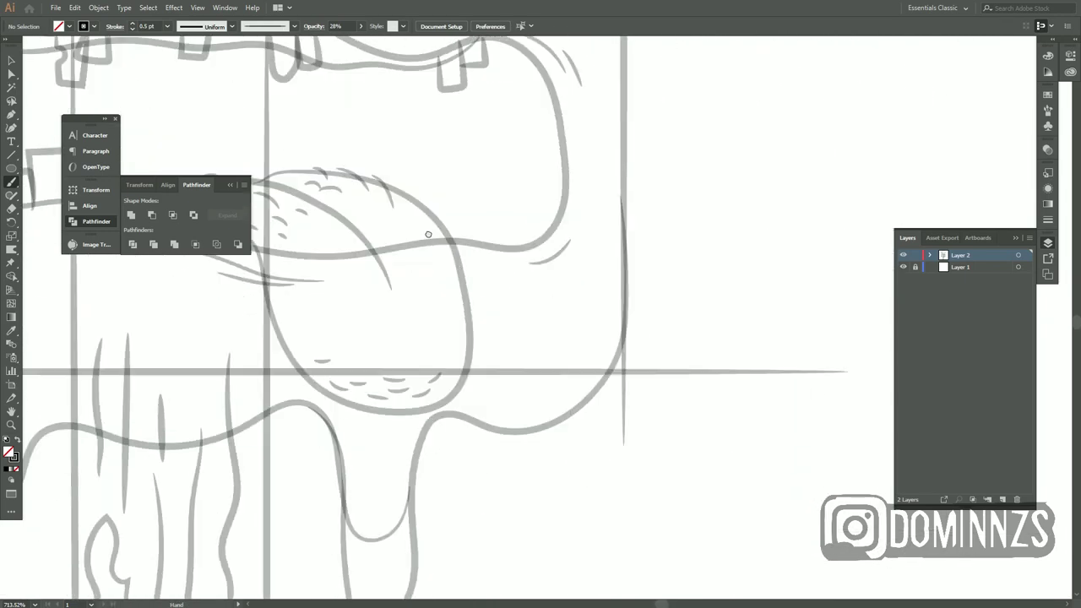
{"action": "scroll", "coordinate": [429, 234], "scroll_direction": "left", "scroll_amount": 14}
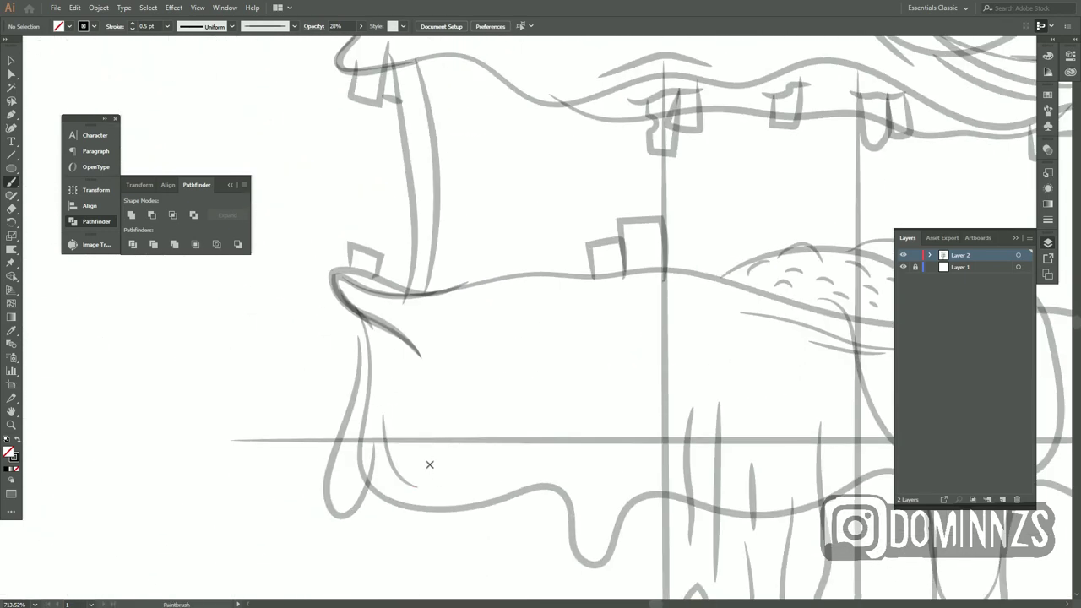
{"action": "scroll", "coordinate": [399, 413], "scroll_direction": "down", "scroll_amount": 3}
{"action": "scroll", "coordinate": [414, 399], "scroll_direction": "right", "scroll_amount": 6}
{"action": "scroll", "coordinate": [267, 364], "scroll_direction": "right", "scroll_amount": 10}
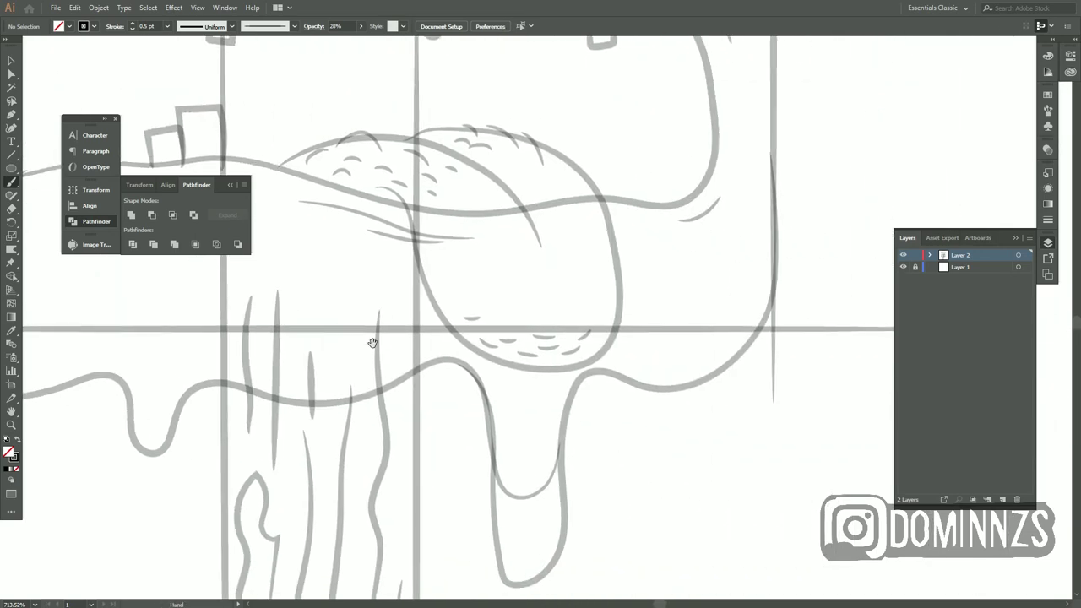
{"action": "scroll", "coordinate": [369, 345], "scroll_direction": "up", "scroll_amount": 10}
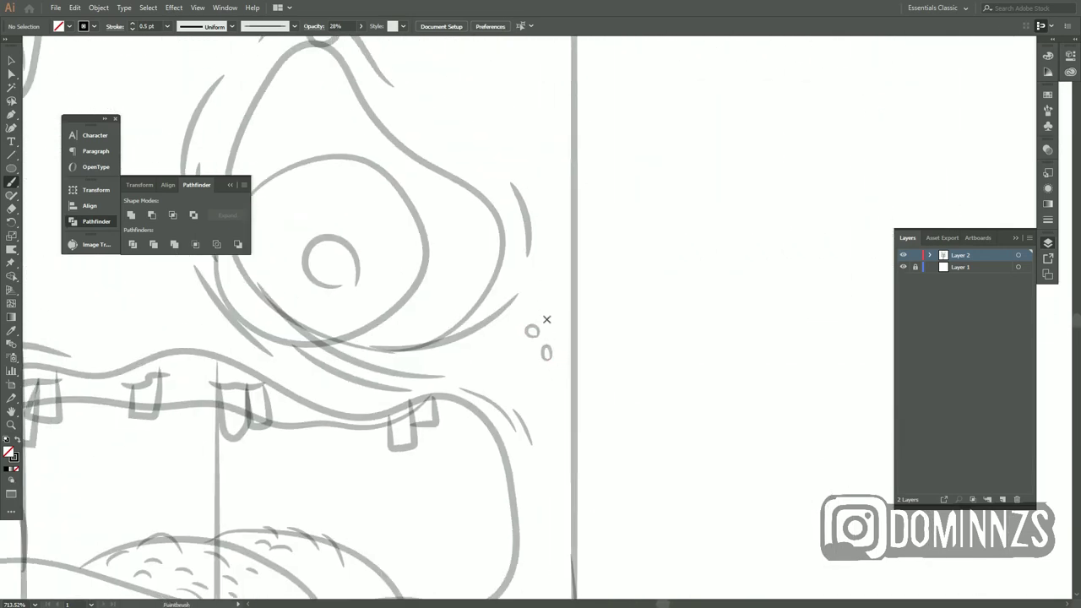
{"action": "scroll", "coordinate": [546, 319], "scroll_direction": "up", "scroll_amount": 3}
{"action": "scroll", "coordinate": [387, 241], "scroll_direction": "up", "scroll_amount": 10}
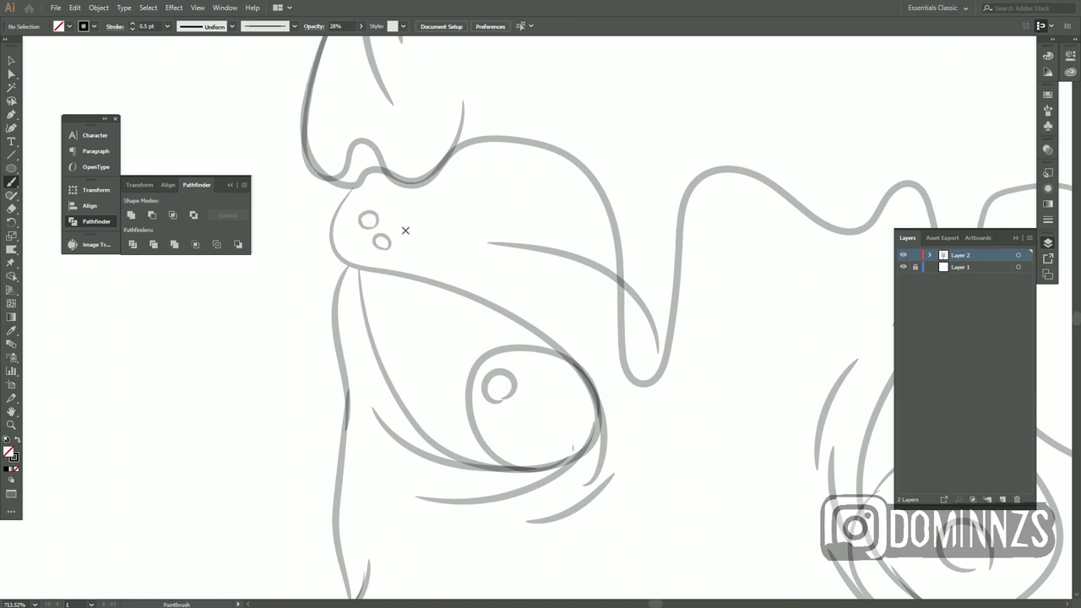
{"action": "scroll", "coordinate": [422, 211], "scroll_direction": "up", "scroll_amount": 3}
{"action": "scroll", "coordinate": [422, 210], "scroll_direction": "right", "scroll_amount": 3}
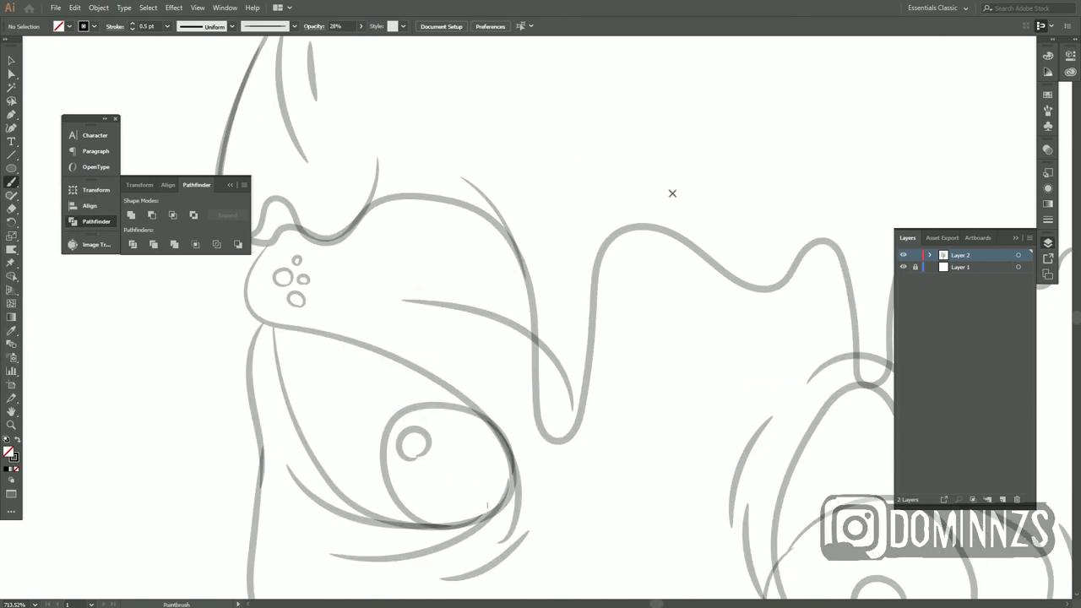
{"action": "scroll", "coordinate": [522, 266], "scroll_direction": "right", "scroll_amount": 6}
{"action": "scroll", "coordinate": [522, 266], "scroll_direction": "up", "scroll_amount": 10}
{"action": "scroll", "coordinate": [330, 328], "scroll_direction": "left", "scroll_amount": 6}
{"action": "scroll", "coordinate": [429, 223], "scroll_direction": "right", "scroll_amount": 3}
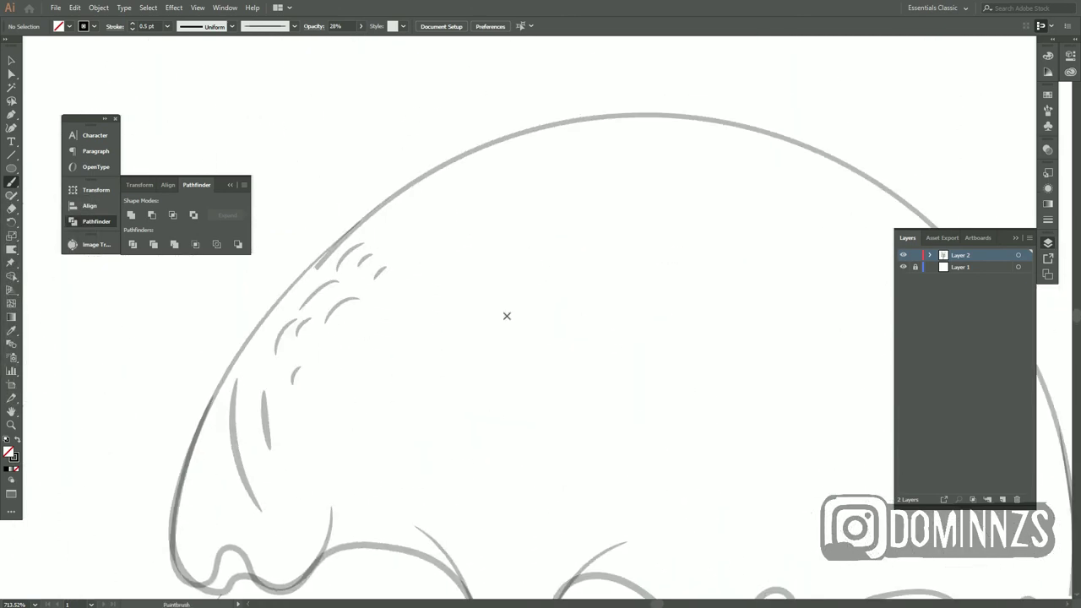
{"action": "scroll", "coordinate": [403, 374], "scroll_direction": "right", "scroll_amount": 6}
{"action": "scroll", "coordinate": [402, 374], "scroll_direction": "right", "scroll_amount": 3}
{"action": "scroll", "coordinate": [517, 337], "scroll_direction": "down", "scroll_amount": 10}
{"action": "left_click_drag", "start_coordinate": [518, 337], "coordinate": [664, 380]}
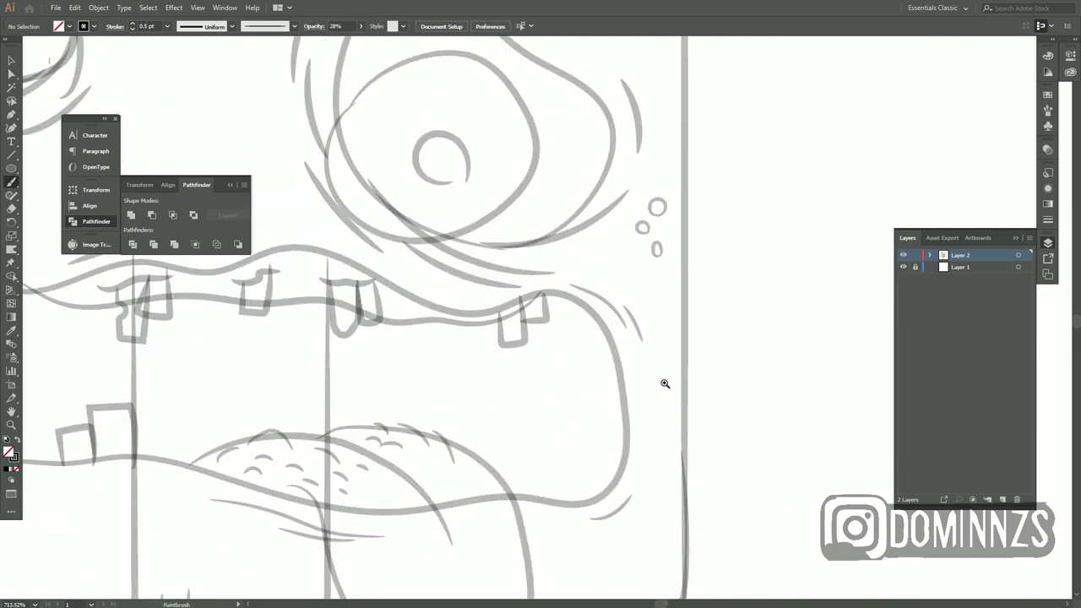
{"action": "scroll", "coordinate": [430, 434], "scroll_direction": "up", "scroll_amount": 5}
{"action": "scroll", "coordinate": [430, 313], "scroll_direction": "left", "scroll_amount": 3}
{"action": "scroll", "coordinate": [487, 465], "scroll_direction": "down", "scroll_amount": 8}
{"action": "scroll", "coordinate": [486, 465], "scroll_direction": "up", "scroll_amount": 5}
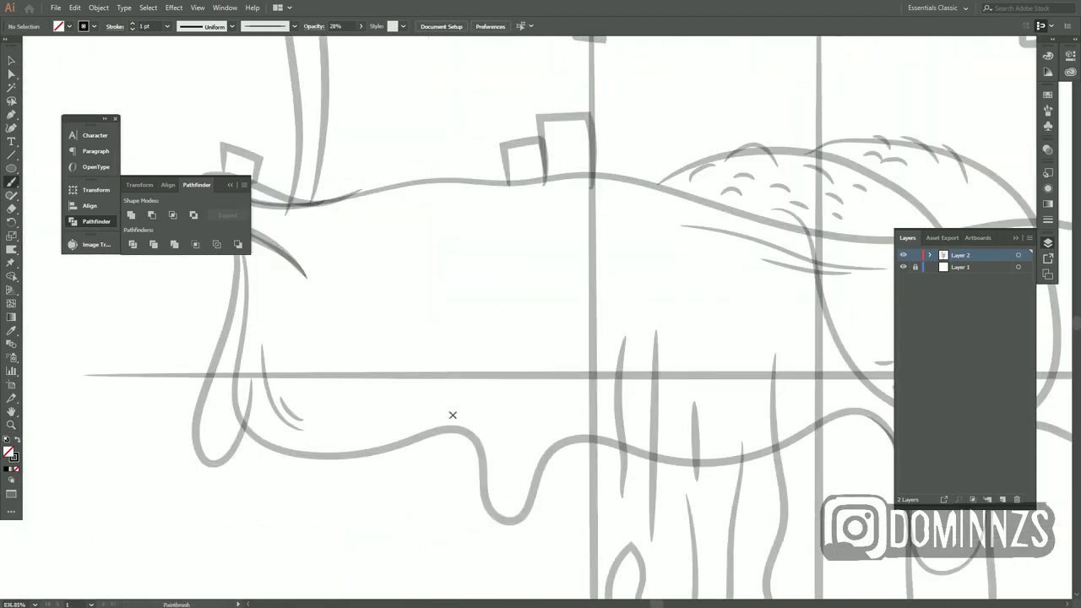
{"action": "scroll", "coordinate": [451, 413], "scroll_direction": "right", "scroll_amount": 5}
{"action": "scroll", "coordinate": [732, 362], "scroll_direction": "down", "scroll_amount": 8}
{"action": "scroll", "coordinate": [619, 440], "scroll_direction": "up", "scroll_amount": 6}
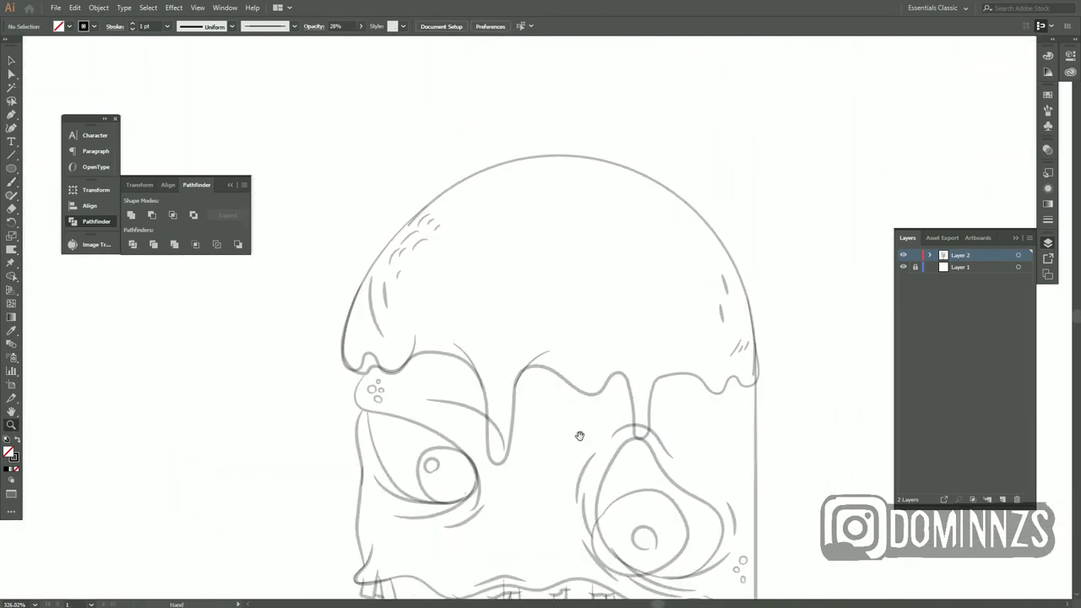
{"action": "scroll", "coordinate": [619, 440], "scroll_direction": "down", "scroll_amount": 2}
{"action": "scroll", "coordinate": [594, 408], "scroll_direction": "right", "scroll_amount": 3}
{"action": "scroll", "coordinate": [594, 408], "scroll_direction": "down", "scroll_amount": 1}
{"action": "scroll", "coordinate": [656, 330], "scroll_direction": "down", "scroll_amount": 6}
{"action": "scroll", "coordinate": [657, 329], "scroll_direction": "down", "scroll_amount": 3}
Make all the sketch lines solid black at 100% opacity
{"action": "key", "text": "ctrl+a"}
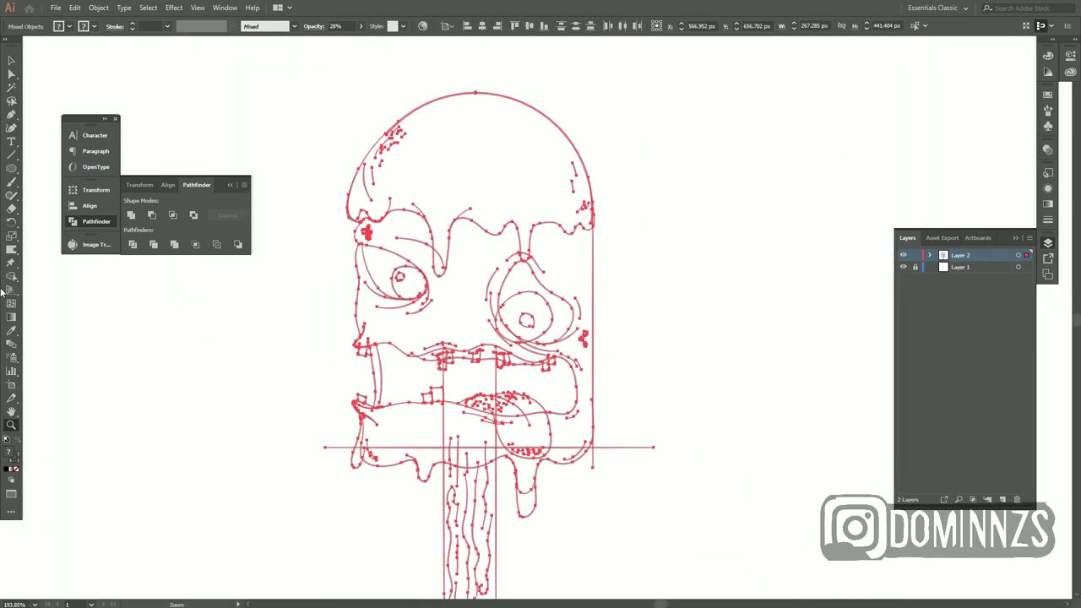
{"action": "key", "text": "ctrl+shift+a"}
{"action": "left_click_drag", "start_coordinate": [635, 341], "coordinate": [597, 371]}
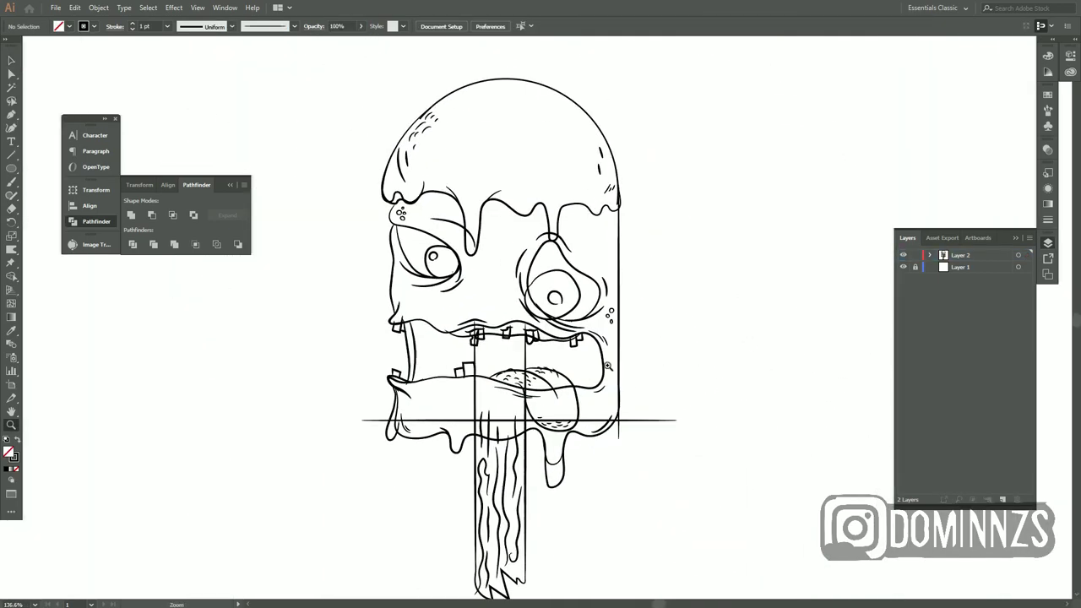
{"action": "left_click", "coordinate": [774, 327]}
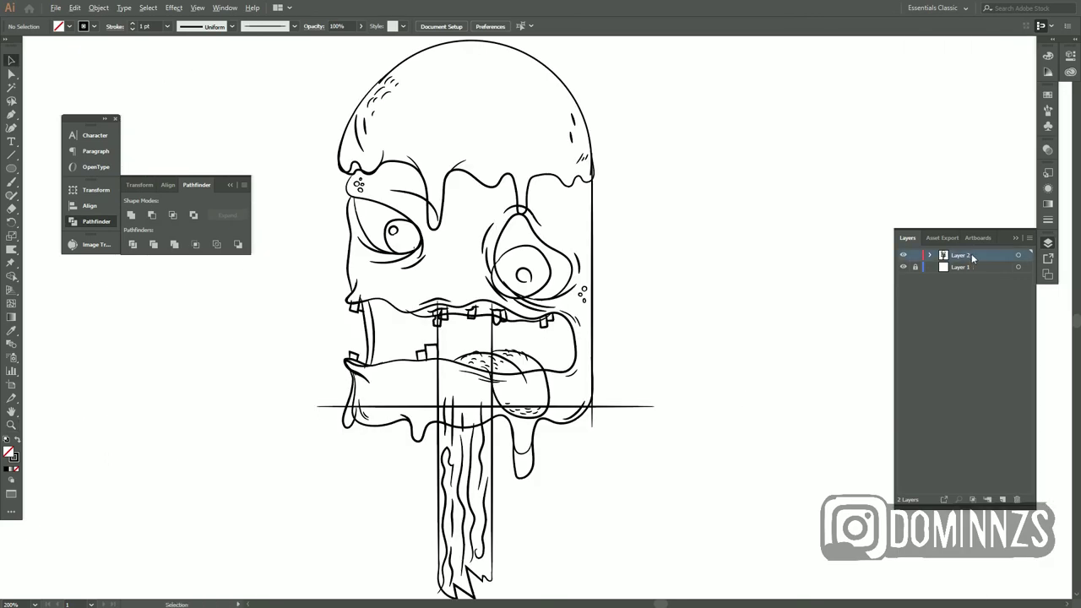
Duplicate Layer 2, hide and lock the original, and select everything on the copy
{"action": "left_click_drag", "start_coordinate": [971, 253], "coordinate": [957, 269]}
{"action": "left_click", "coordinate": [903, 255]}
{"action": "key", "text": "ctrl+a"}
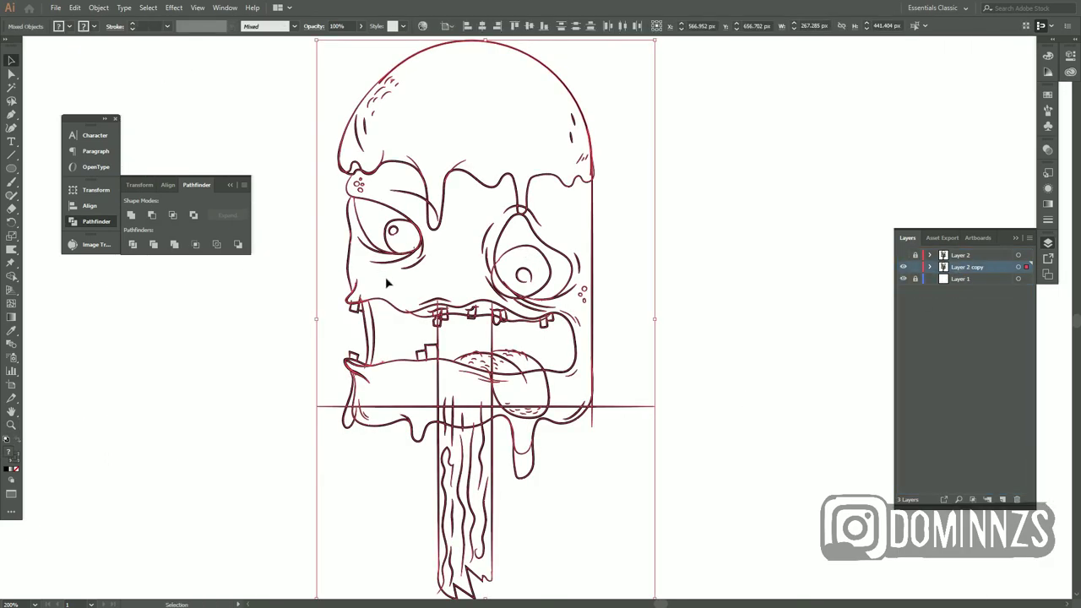
{"action": "left_click", "coordinate": [98, 8]}
Convert the line-art strokes to outlined shapes and isolate the outlined group
{"action": "left_click", "coordinate": [127, 138]}
{"action": "scroll", "coordinate": [328, 335], "scroll_direction": "up", "scroll_amount": 5}
{"action": "scroll", "coordinate": [511, 428], "scroll_direction": "up", "scroll_amount": 3}
{"action": "double_click", "coordinate": [511, 428]}
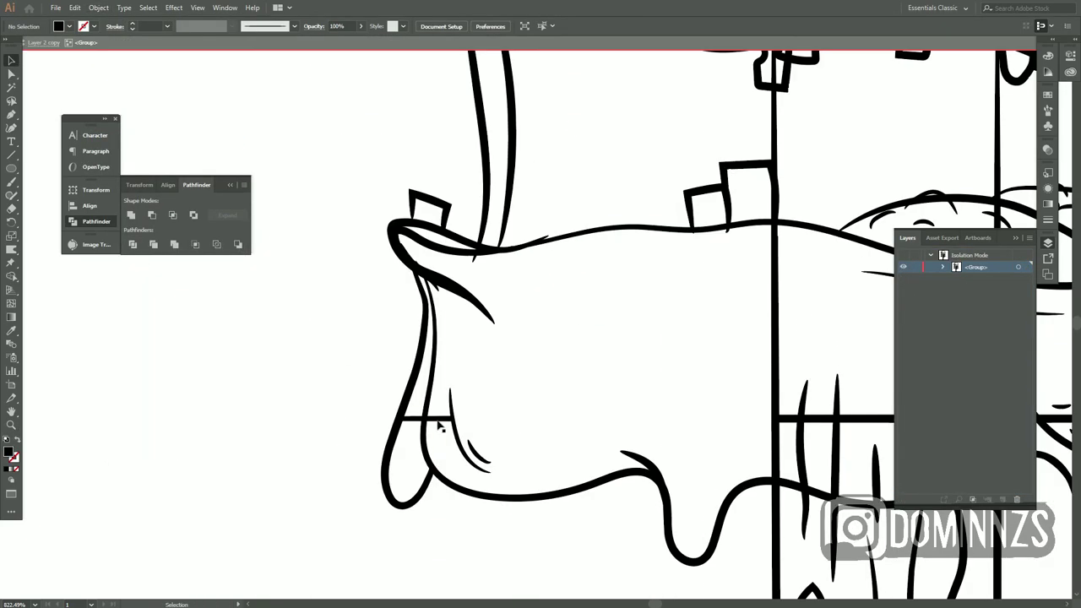
Zoom in to check leftover slivers at the joints and the drip's inner curve
{"action": "scroll", "coordinate": [439, 308], "scroll_direction": "up", "scroll_amount": 3}
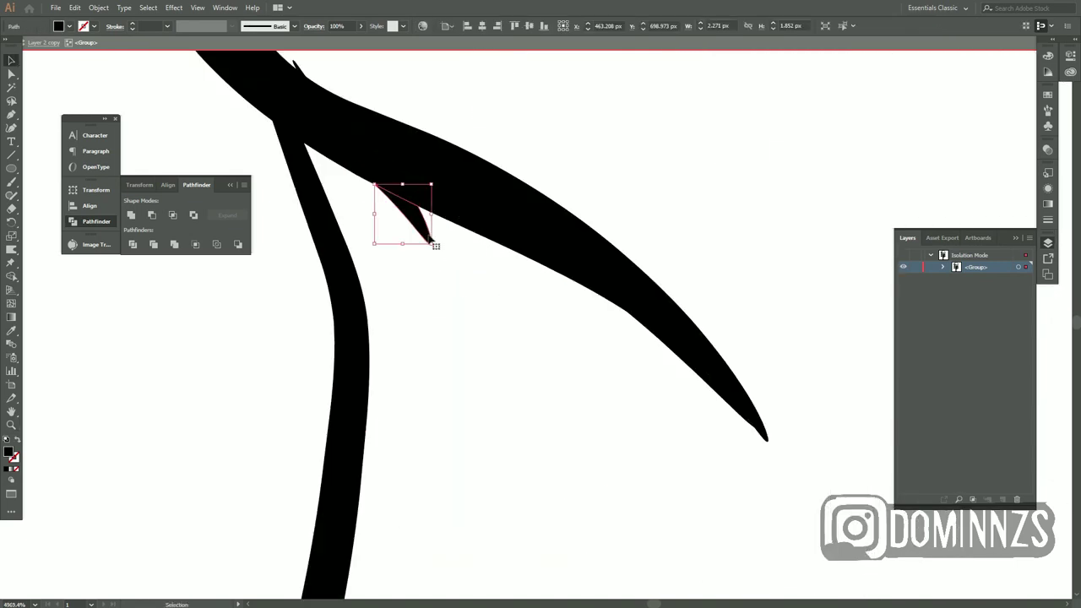
{"action": "scroll", "coordinate": [434, 244], "scroll_direction": "up", "scroll_amount": 3}
{"action": "scroll", "coordinate": [639, 432], "scroll_direction": "down", "scroll_amount": 3}
{"action": "left_click", "coordinate": [574, 429]}
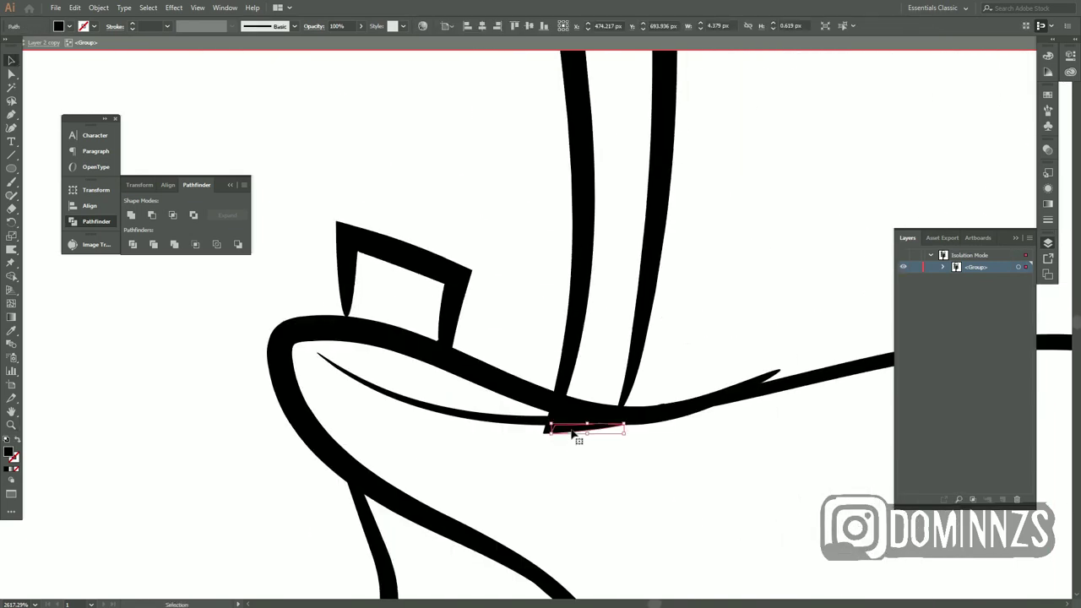
{"action": "scroll", "coordinate": [551, 344], "scroll_direction": "down", "scroll_amount": 4}
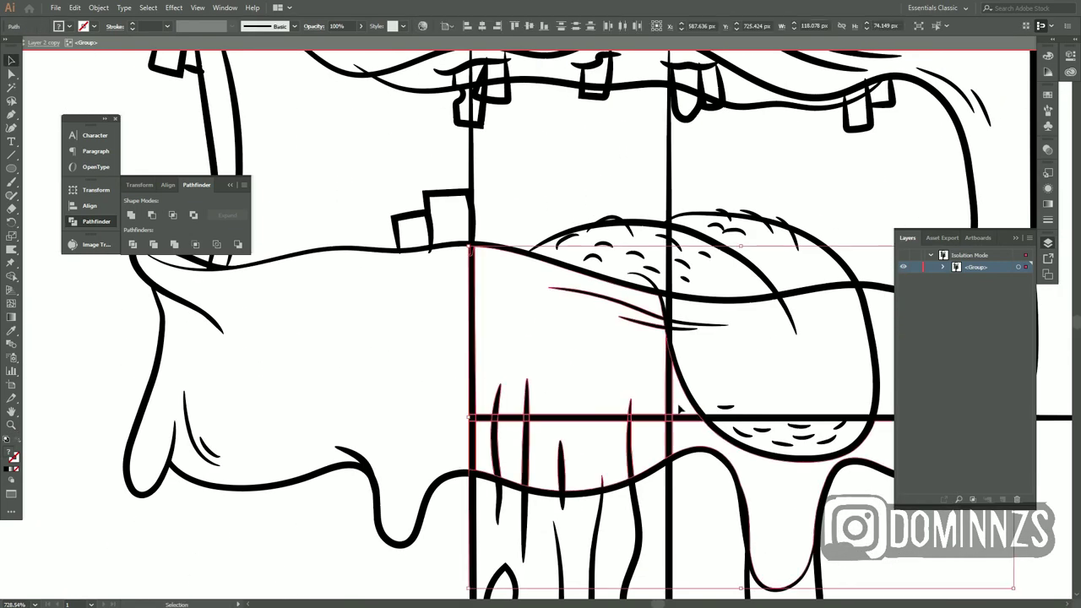
{"action": "left_click", "coordinate": [672, 324]}
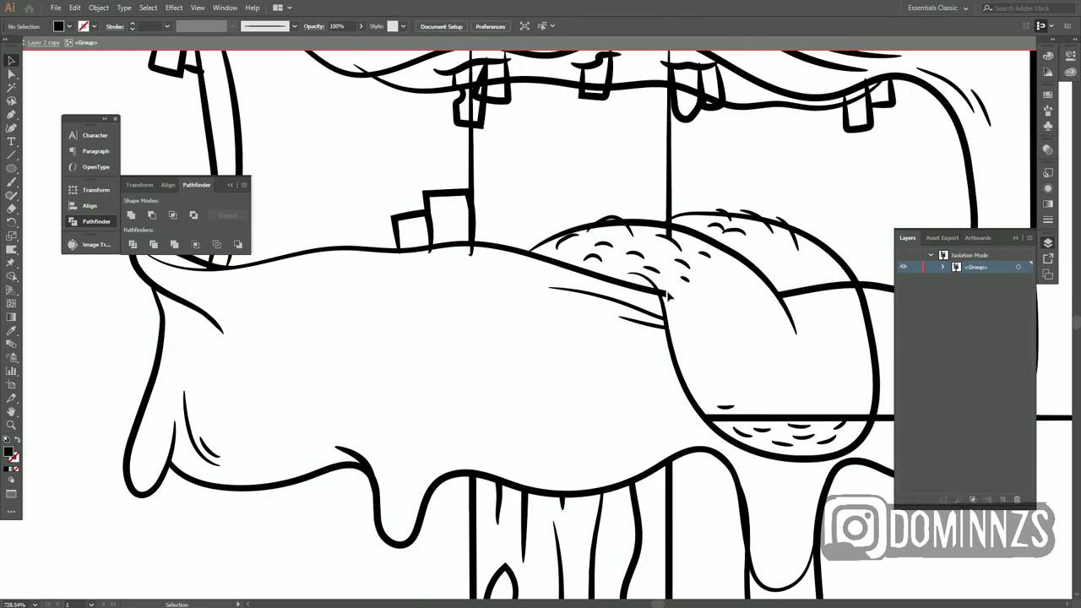
{"action": "scroll", "coordinate": [669, 296], "scroll_direction": "down", "scroll_amount": 2}
{"action": "scroll", "coordinate": [533, 248], "scroll_direction": "up", "scroll_amount": 5}
{"action": "scroll", "coordinate": [463, 366], "scroll_direction": "down", "scroll_amount": 2}
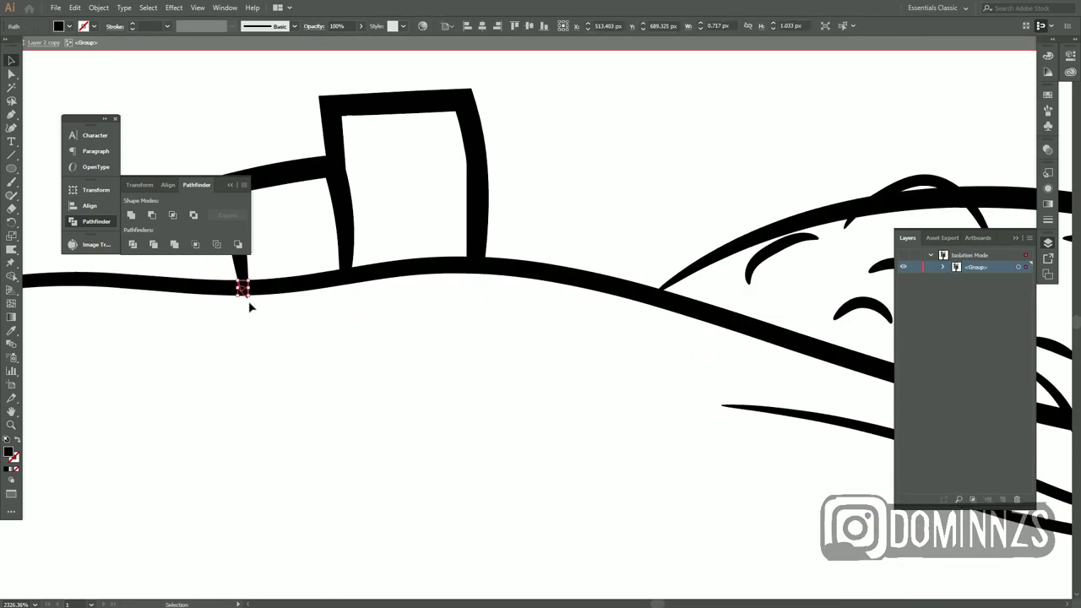
{"action": "scroll", "coordinate": [260, 320], "scroll_direction": "up", "scroll_amount": 2}
{"action": "scroll", "coordinate": [430, 451], "scroll_direction": "down", "scroll_amount": 4}
{"action": "scroll", "coordinate": [465, 473], "scroll_direction": "up", "scroll_amount": 2}
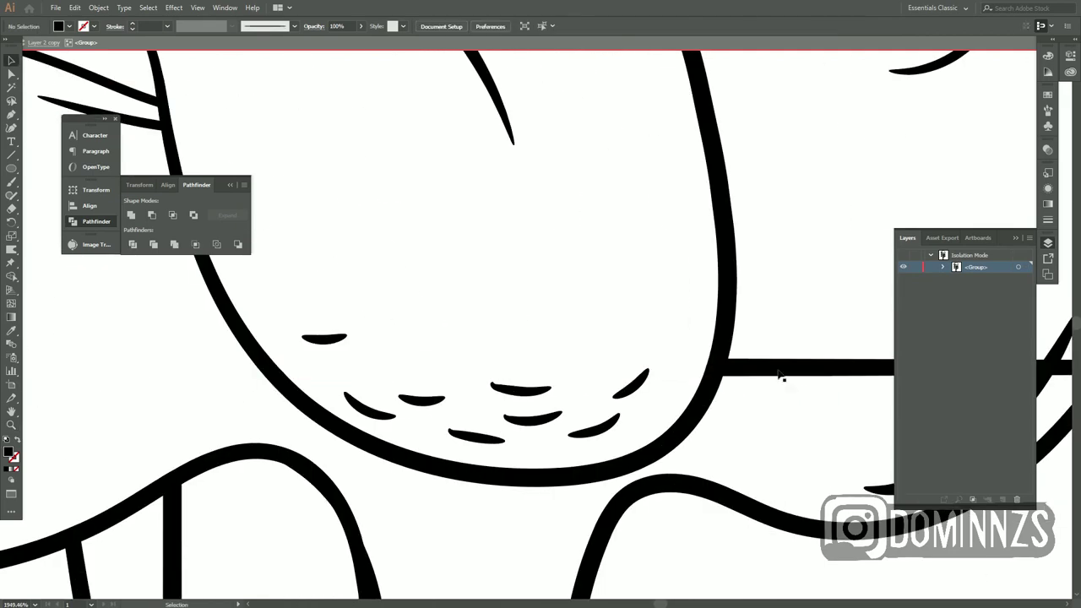
{"action": "scroll", "coordinate": [513, 516], "scroll_direction": "down", "scroll_amount": 2}
{"action": "scroll", "coordinate": [507, 448], "scroll_direction": "up", "scroll_amount": 2}
{"action": "scroll", "coordinate": [448, 437], "scroll_direction": "up", "scroll_amount": 3}
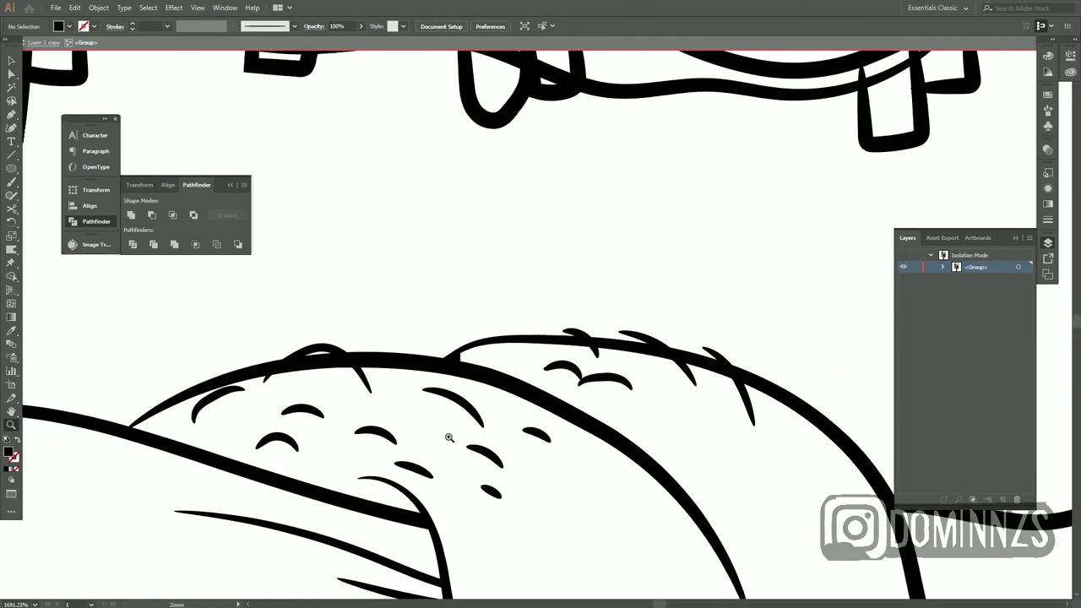
{"action": "scroll", "coordinate": [716, 358], "scroll_direction": "down", "scroll_amount": 3}
{"action": "scroll", "coordinate": [535, 326], "scroll_direction": "up", "scroll_amount": 2}
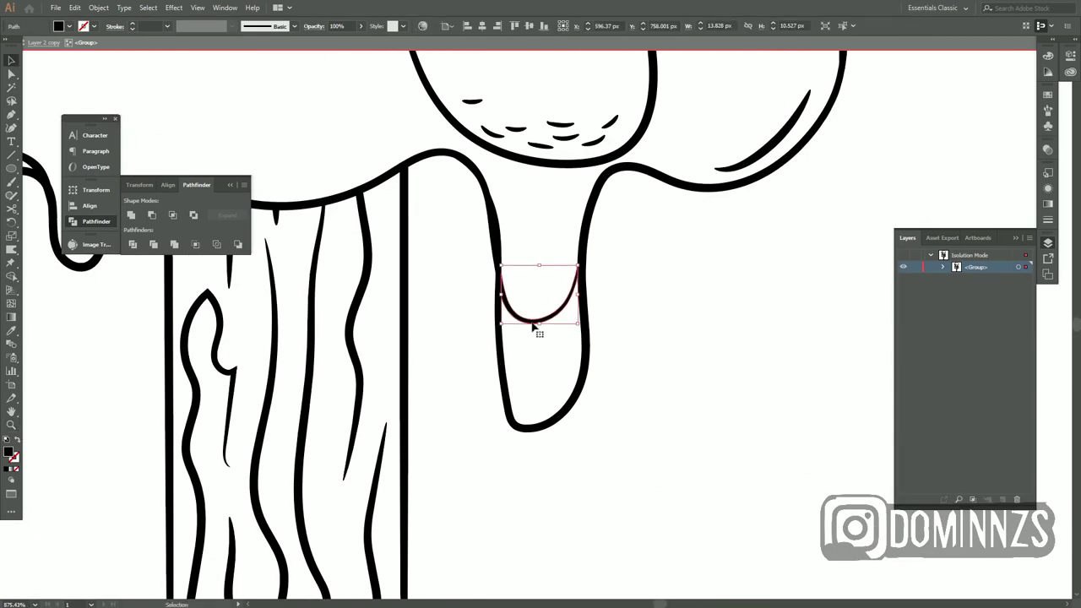
{"action": "left_click", "coordinate": [425, 357]}
{"action": "scroll", "coordinate": [327, 375], "scroll_direction": "down", "scroll_amount": 5}
{"action": "scroll", "coordinate": [346, 386], "scroll_direction": "down", "scroll_amount": 3}
{"action": "scroll", "coordinate": [439, 403], "scroll_direction": "up", "scroll_amount": 5}
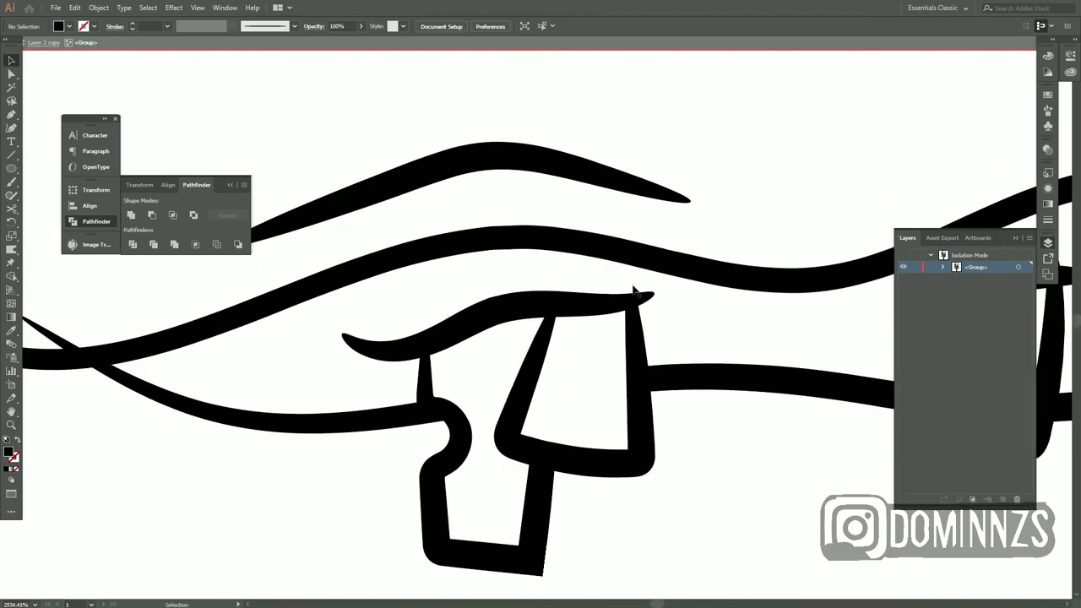
{"action": "scroll", "coordinate": [633, 289], "scroll_direction": "down", "scroll_amount": 4}
{"action": "scroll", "coordinate": [667, 291], "scroll_direction": "up", "scroll_amount": 2}
Inspect the stray tooth-lip piece and the pupil tail's anchor points
{"action": "left_click", "coordinate": [667, 291]}
{"action": "scroll", "coordinate": [385, 369], "scroll_direction": "down", "scroll_amount": 3}
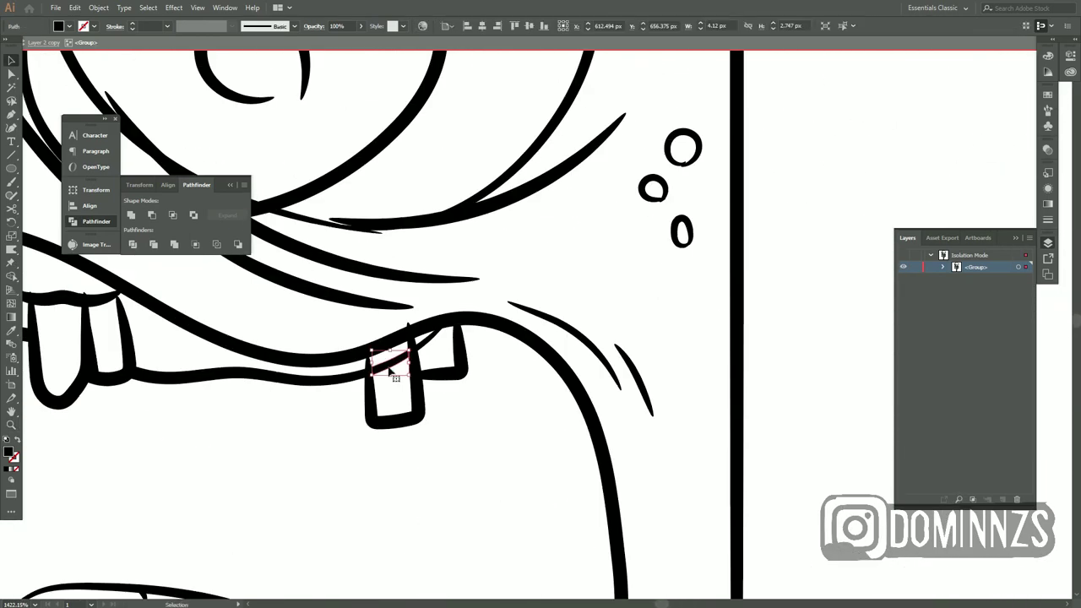
{"action": "scroll", "coordinate": [466, 369], "scroll_direction": "up", "scroll_amount": 1}
{"action": "scroll", "coordinate": [417, 411], "scroll_direction": "up", "scroll_amount": 2}
{"action": "scroll", "coordinate": [324, 269], "scroll_direction": "up", "scroll_amount": 1}
{"action": "scroll", "coordinate": [380, 337], "scroll_direction": "down", "scroll_amount": 1}
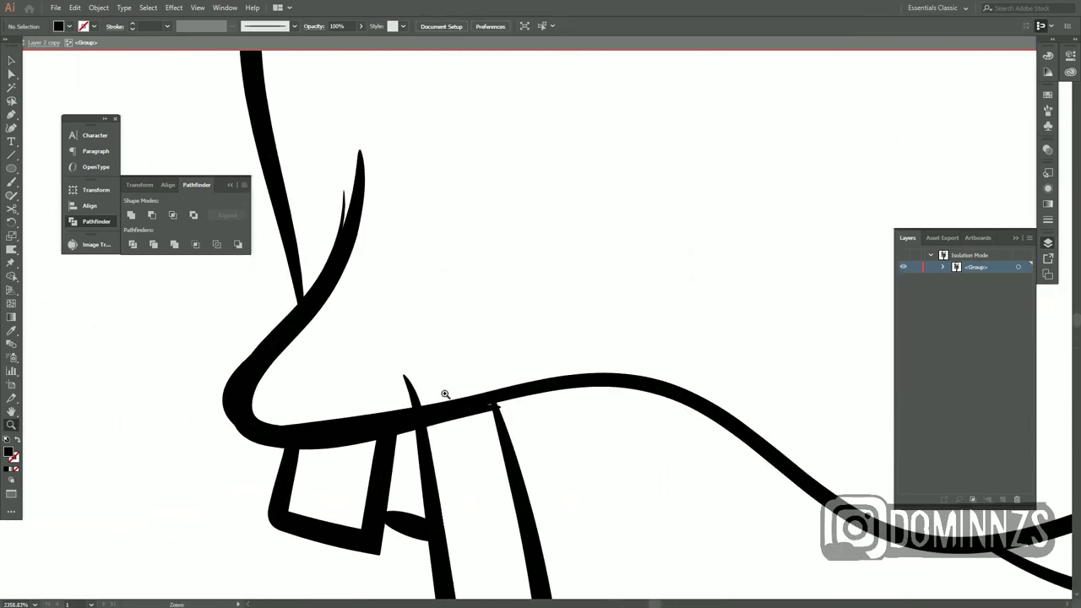
{"action": "scroll", "coordinate": [514, 374], "scroll_direction": "up", "scroll_amount": 2}
{"action": "key", "text": "a"}
{"action": "scroll", "coordinate": [518, 385], "scroll_direction": "up", "scroll_amount": 2}
{"action": "scroll", "coordinate": [652, 359], "scroll_direction": "up", "scroll_amount": 3}
{"action": "left_click", "coordinate": [650, 358]}
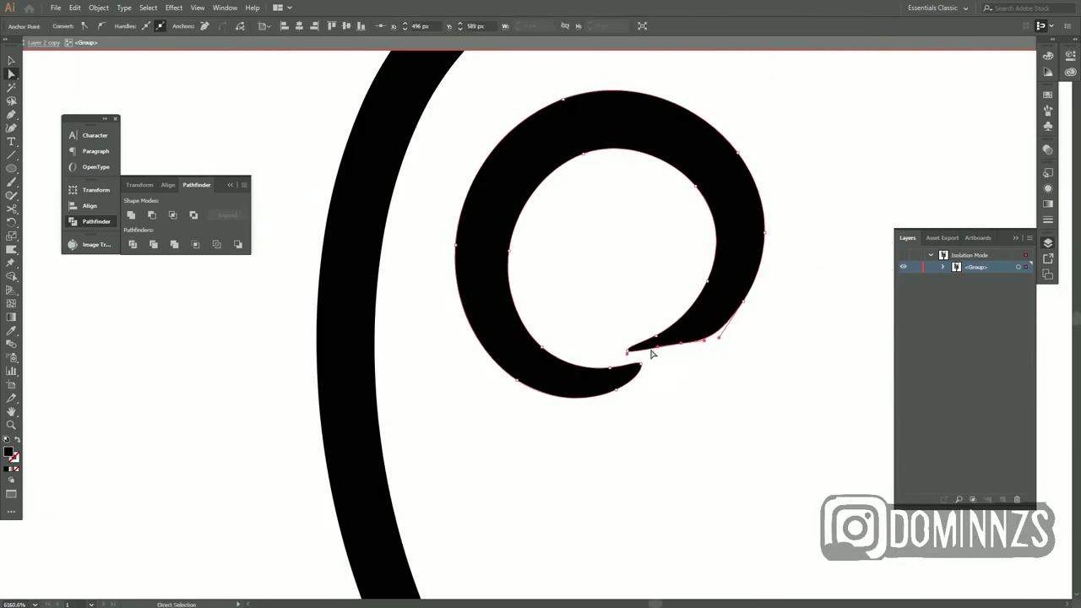
{"action": "left_click", "coordinate": [197, 8]}
{"action": "left_click", "coordinate": [220, 447]}
Pan and zoom across the outlined artwork to check the remaining joins
{"action": "key", "text": "v"}
{"action": "scroll", "coordinate": [701, 378], "scroll_direction": "down", "scroll_amount": 5}
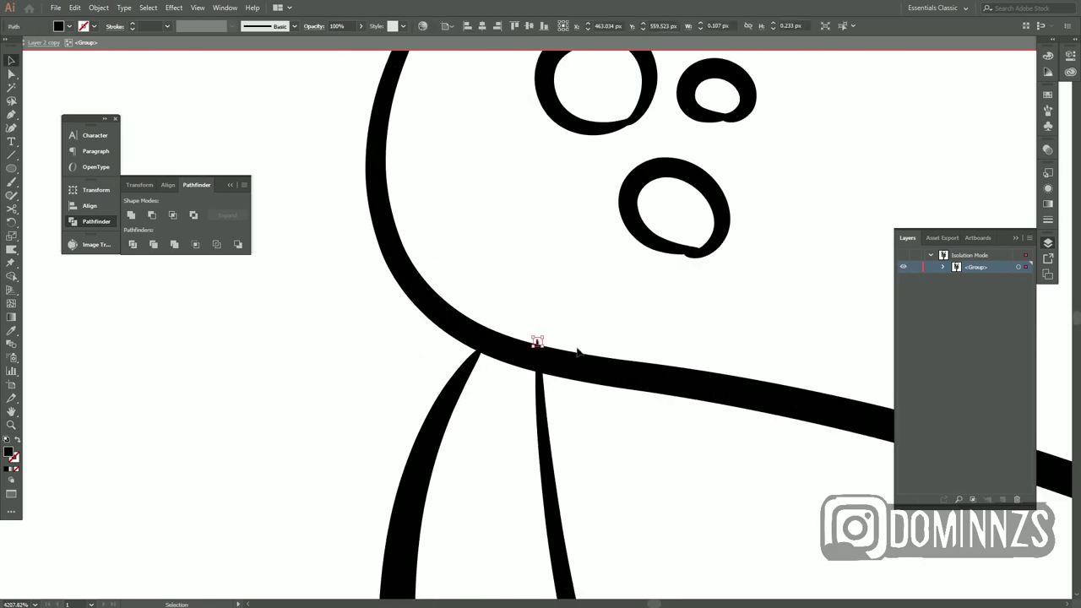
{"action": "scroll", "coordinate": [535, 345], "scroll_direction": "up", "scroll_amount": 2}
{"action": "scroll", "coordinate": [270, 374], "scroll_direction": "down", "scroll_amount": 3}
{"action": "scroll", "coordinate": [659, 360], "scroll_direction": "right", "scroll_amount": 1}
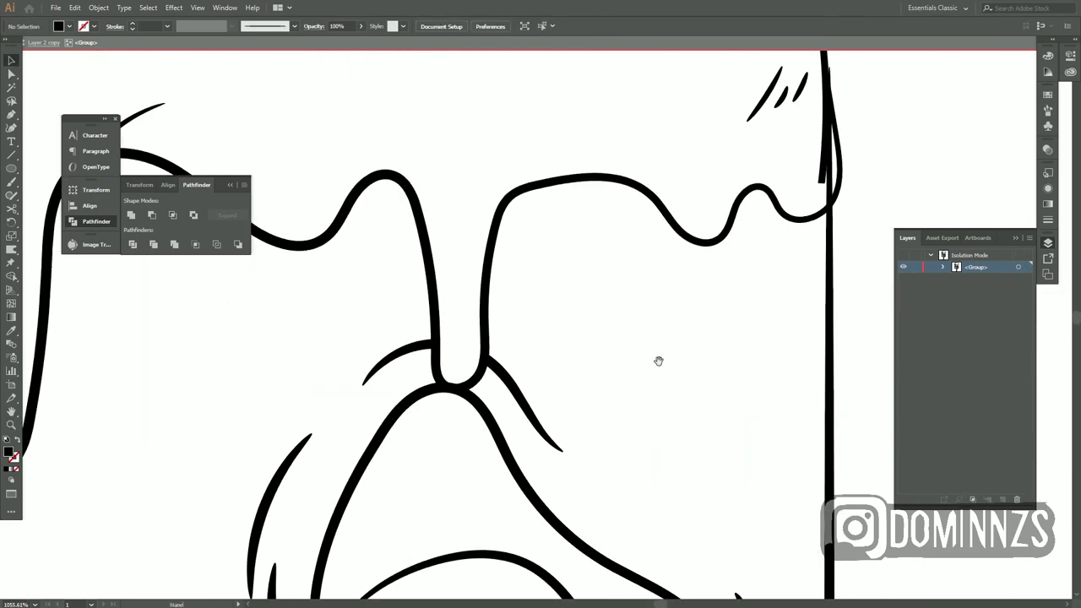
{"action": "scroll", "coordinate": [392, 460], "scroll_direction": "up", "scroll_amount": 3}
{"action": "scroll", "coordinate": [518, 386], "scroll_direction": "up", "scroll_amount": 1}
{"action": "scroll", "coordinate": [817, 262], "scroll_direction": "up", "scroll_amount": 4}
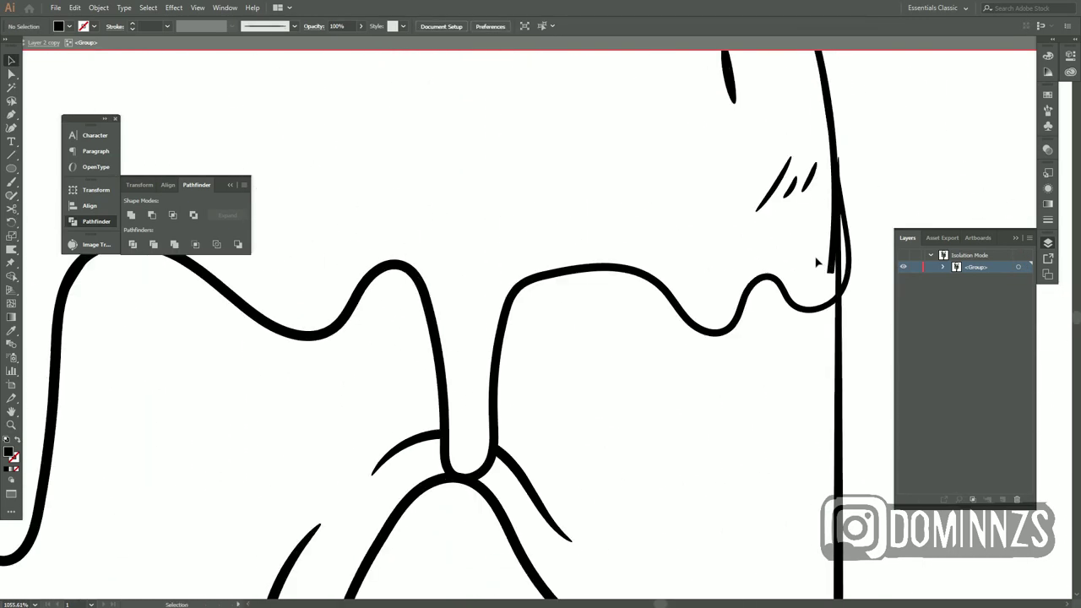
{"action": "scroll", "coordinate": [841, 245], "scroll_direction": "down", "scroll_amount": 3}
{"action": "scroll", "coordinate": [540, 338], "scroll_direction": "down", "scroll_amount": 3}
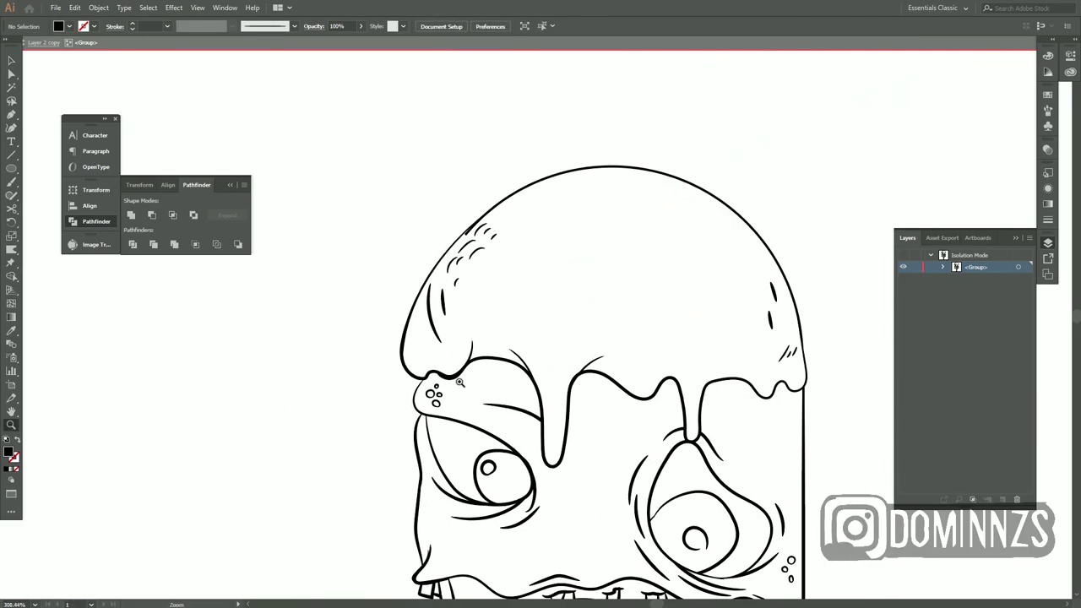
{"action": "scroll", "coordinate": [493, 464], "scroll_direction": "up", "scroll_amount": 5}
{"action": "scroll", "coordinate": [498, 464], "scroll_direction": "up", "scroll_amount": 3}
{"action": "scroll", "coordinate": [447, 326], "scroll_direction": "up", "scroll_amount": 4}
{"action": "scroll", "coordinate": [192, 391], "scroll_direction": "up", "scroll_amount": 2}
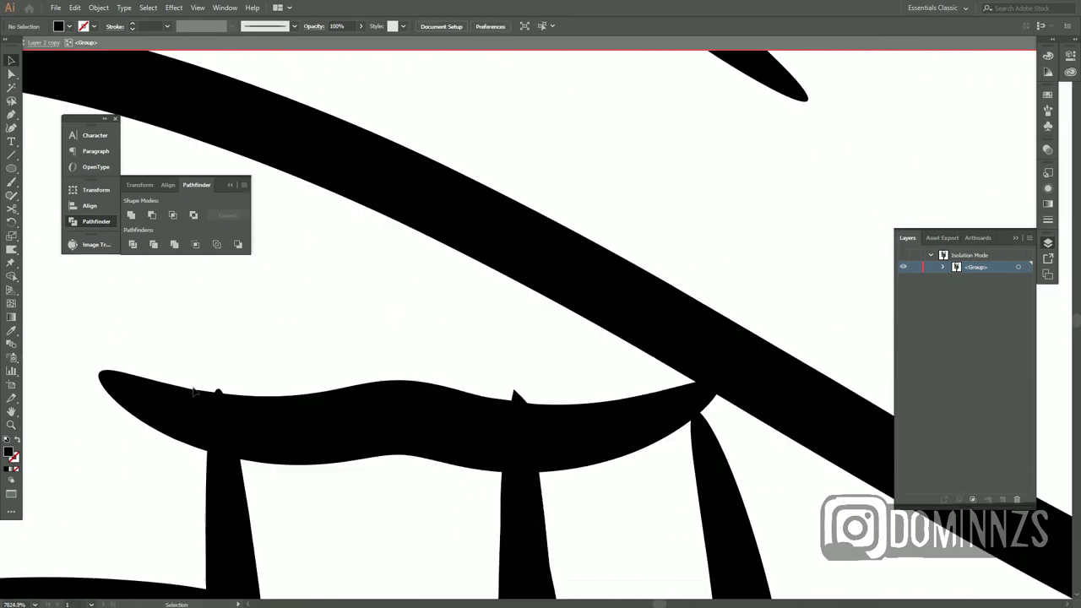
{"action": "scroll", "coordinate": [593, 395], "scroll_direction": "down", "scroll_amount": 10}
{"action": "scroll", "coordinate": [523, 337], "scroll_direction": "up", "scroll_amount": 2}
{"action": "scroll", "coordinate": [524, 338], "scroll_direction": "down", "scroll_amount": 2}
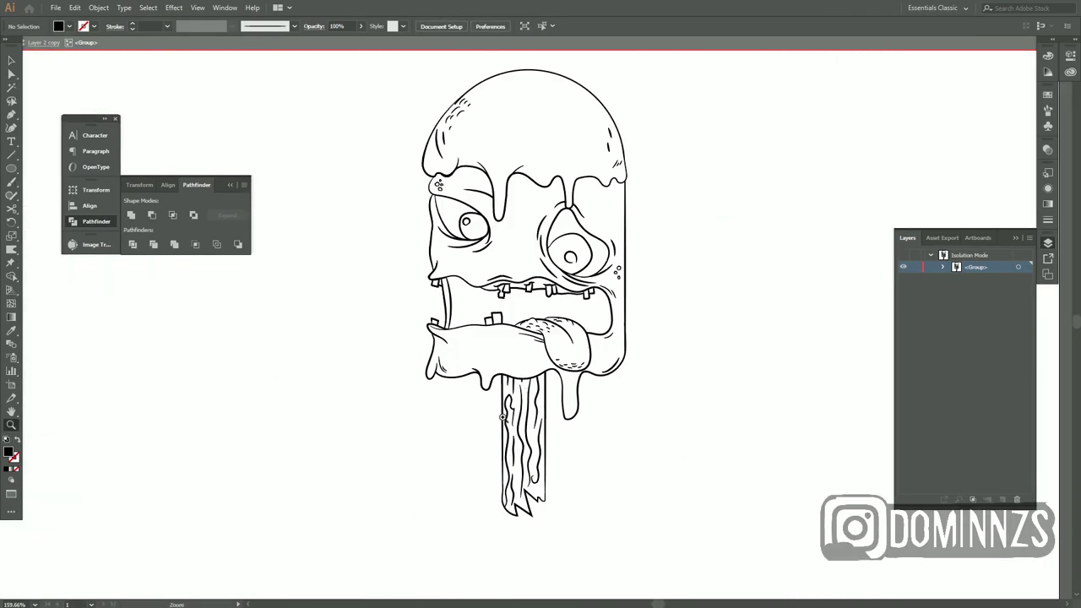
Check the stick outline's anchors, then select all and fit the artboard in view
{"action": "key", "text": "a"}
{"action": "left_click", "coordinate": [540, 439]}
{"action": "key", "text": "v"}
{"action": "scroll", "coordinate": [505, 326], "scroll_direction": "down", "scroll_amount": 3}
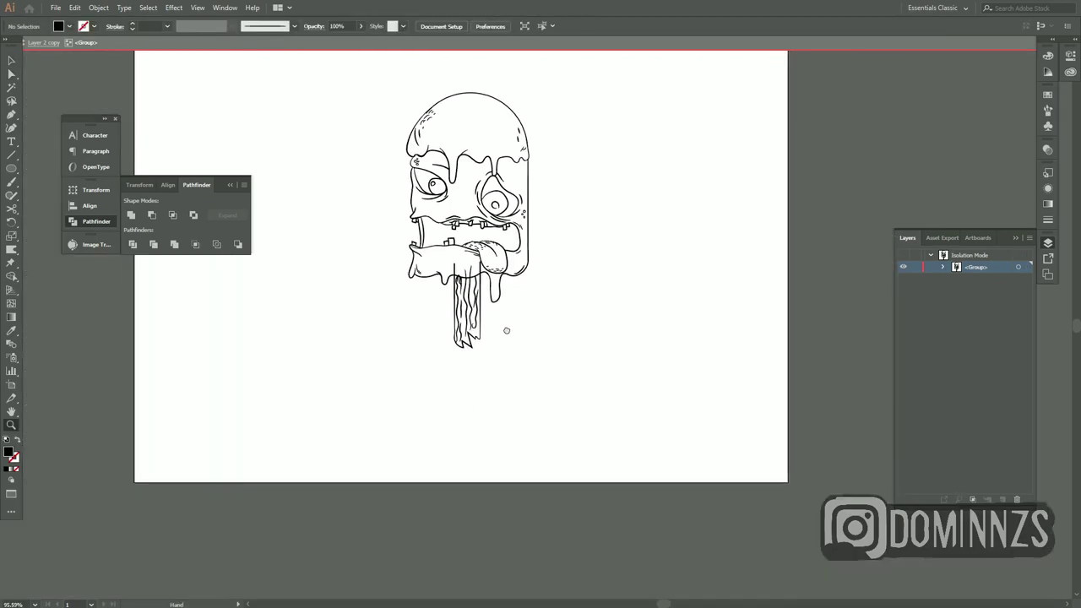
{"action": "scroll", "coordinate": [507, 338], "scroll_direction": "up", "scroll_amount": 5}
{"action": "scroll", "coordinate": [171, 263], "scroll_direction": "down", "scroll_amount": 3}
{"action": "scroll", "coordinate": [538, 391], "scroll_direction": "up", "scroll_amount": 5}
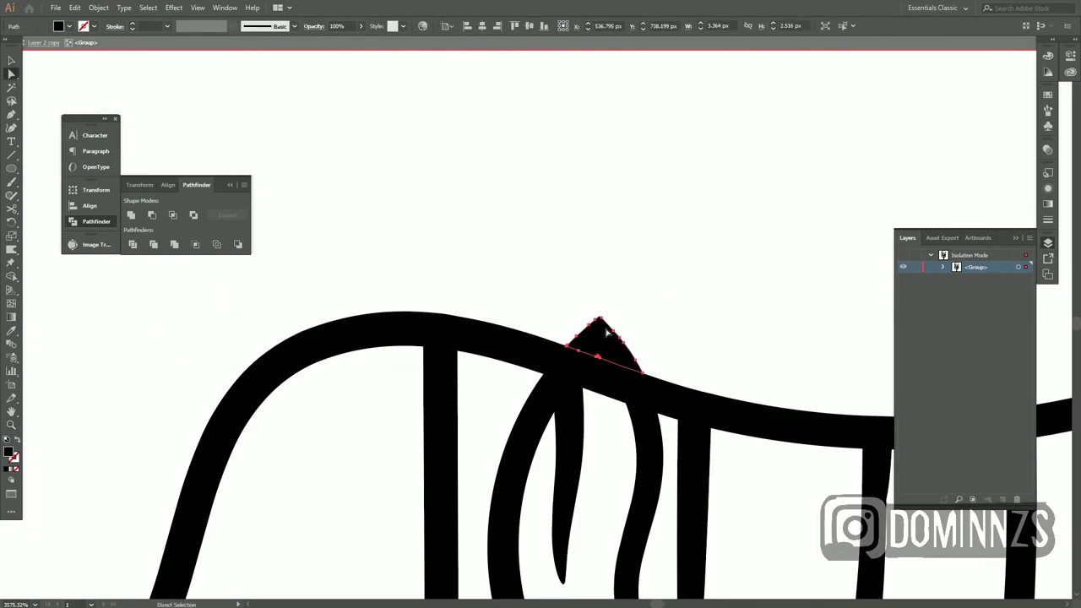
{"action": "scroll", "coordinate": [538, 391], "scroll_direction": "down", "scroll_amount": 7}
{"action": "key", "text": "ctrl+a"}
{"action": "key", "text": "ctrl+0"}
Exit the isolated group, clear the selection and fit the artboard in view
{"action": "key", "text": "Escape"}
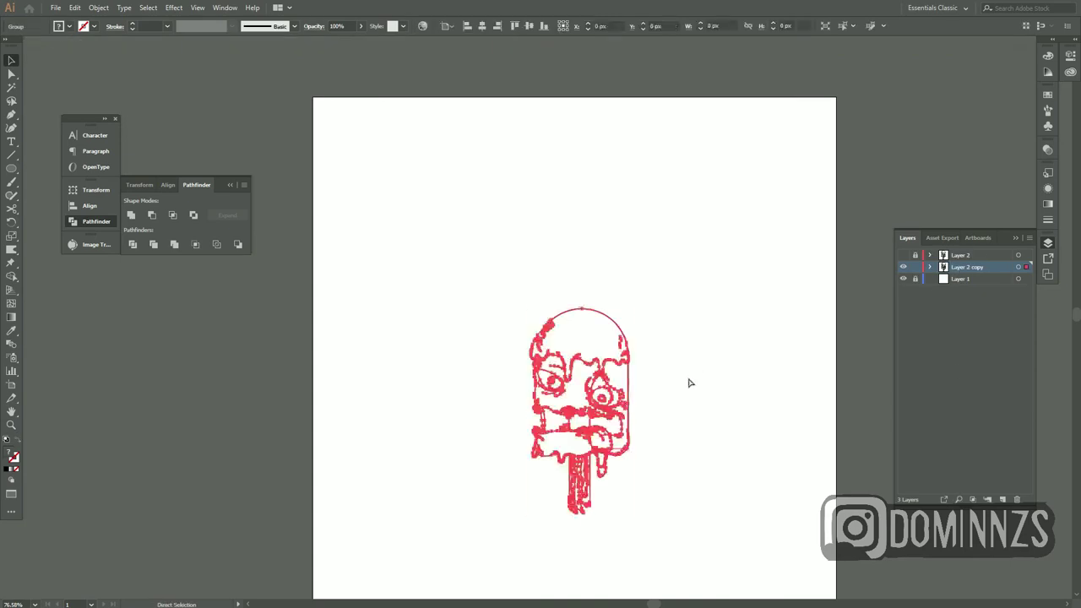
{"action": "scroll", "coordinate": [507, 338], "scroll_direction": "right", "scroll_amount": 5}
{"action": "scroll", "coordinate": [382, 375], "scroll_direction": "up", "scroll_amount": 3}
{"action": "left_click", "coordinate": [90, 205]}
{"action": "left_click", "coordinate": [504, 439]}
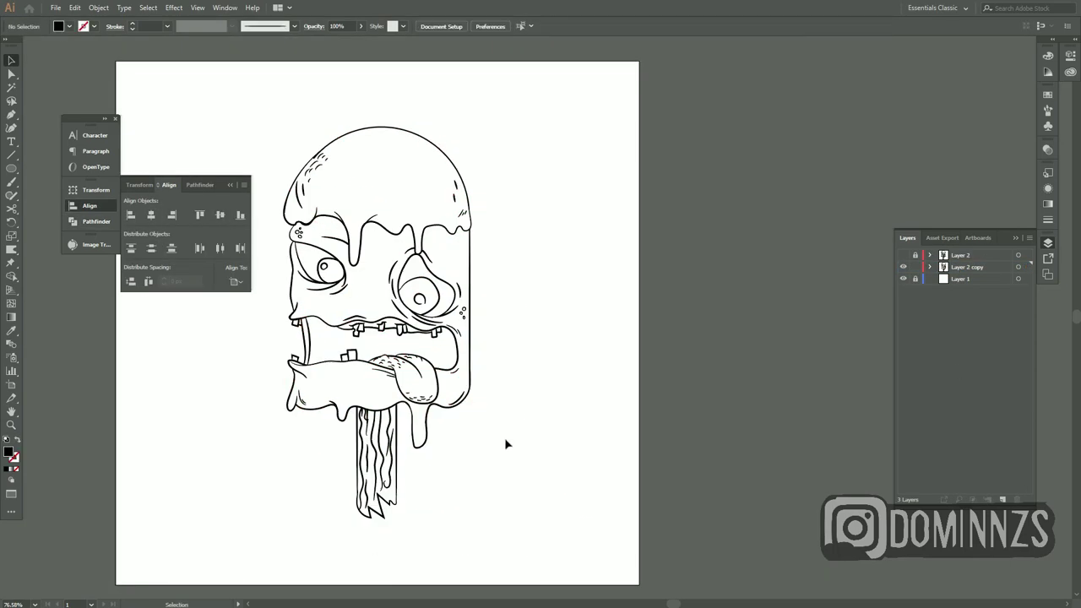
{"action": "scroll", "coordinate": [504, 438], "scroll_direction": "up", "scroll_amount": 4}
{"action": "key", "text": "ctrl+0"}
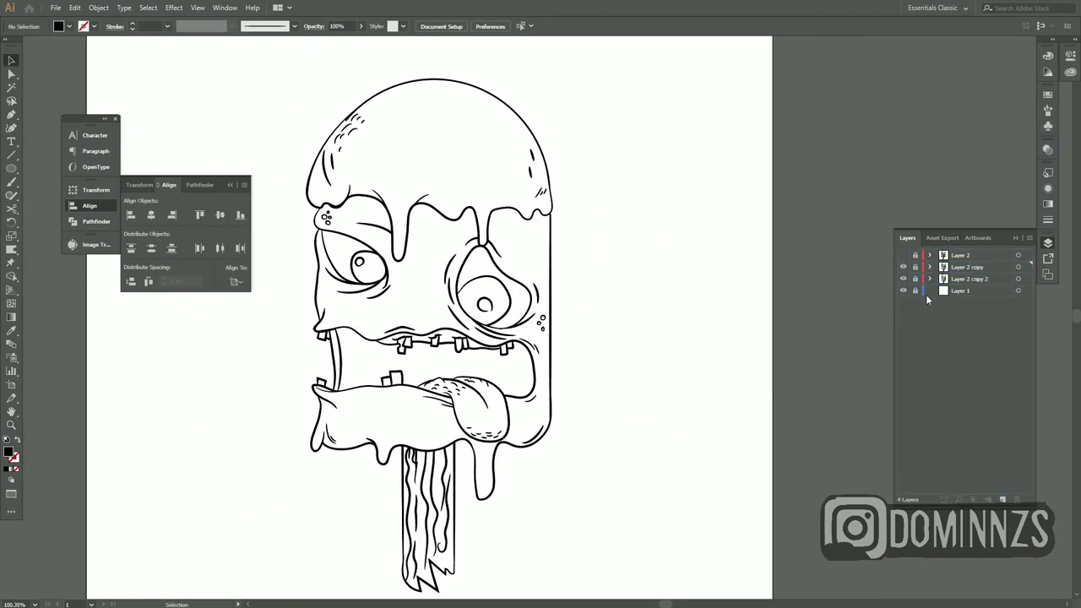
Duplicate the line-art layer and draw a #ADDC60 rectangle covering the popsicle
{"action": "key", "text": "ctrl+0"}
{"action": "key", "text": "m"}
{"action": "left_click_drag", "start_coordinate": [657, 532], "coordinate": [314, 73]}
{"action": "double_click", "coordinate": [9, 452]}
{"action": "type", "text": "addc60"}
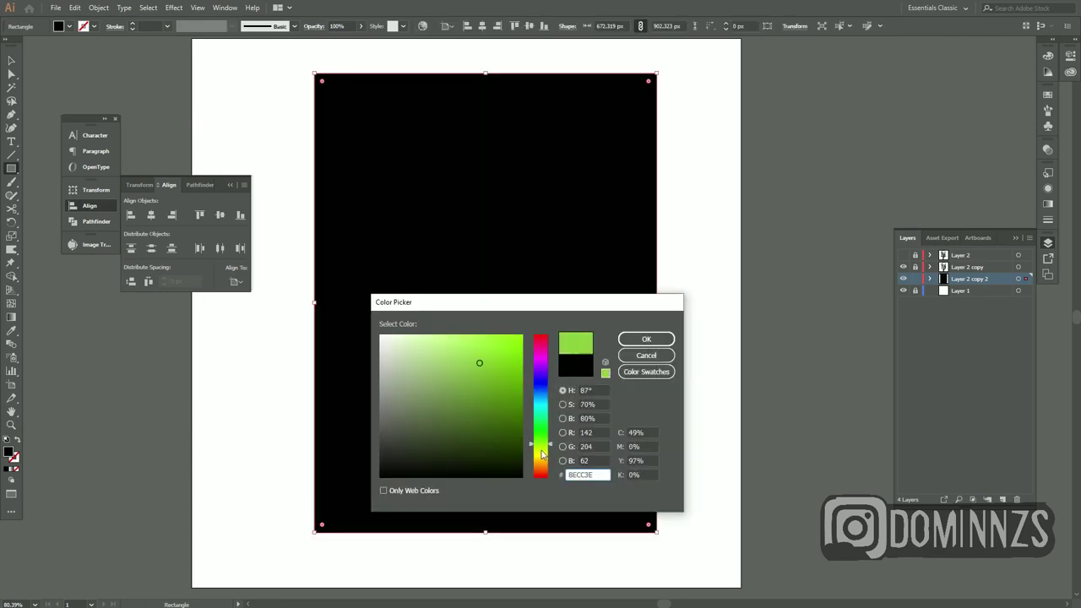
{"action": "key", "text": "Return"}
Send the green rectangle to back and divide it along the line art with Pathfinder
{"action": "key", "text": "v"}
{"action": "right_click", "coordinate": [682, 410]}
{"action": "key", "text": "ctrl+a"}
{"action": "key", "text": "ctrl+shift+F9"}
{"action": "left_click", "coordinate": [251, 369]}
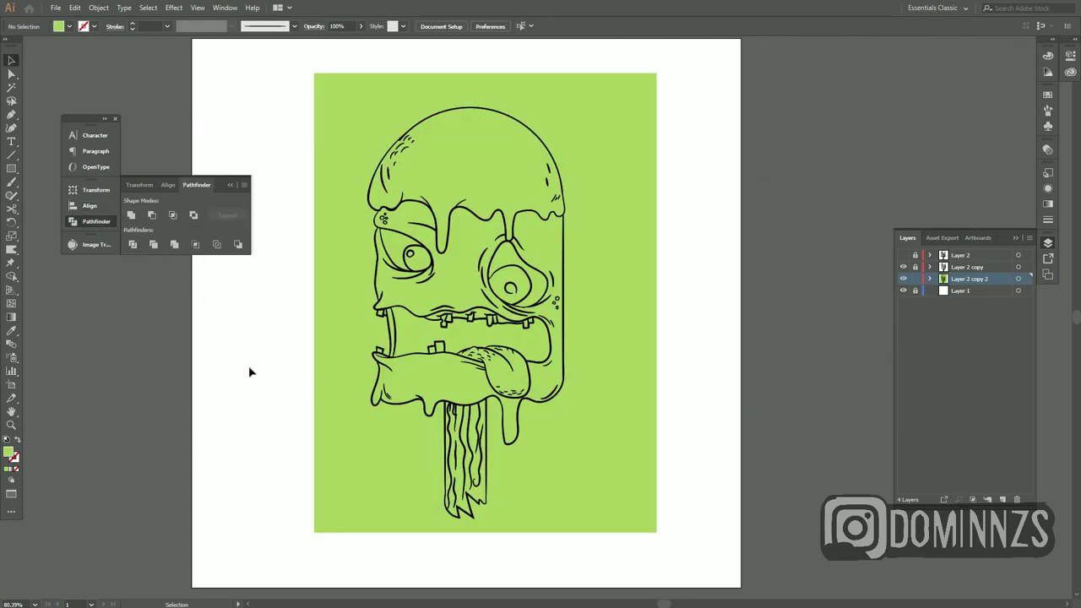
{"action": "double_click", "coordinate": [321, 397]}
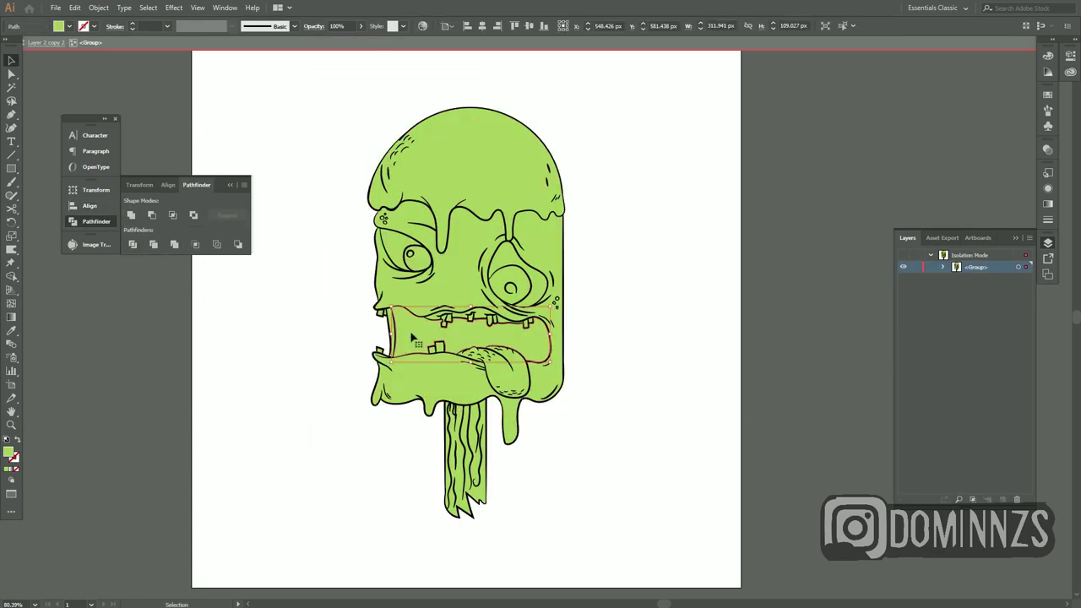
Fill the isolated mouth shape with dark navy
{"action": "scroll", "coordinate": [412, 337], "scroll_direction": "up", "scroll_amount": 5}
{"action": "scroll", "coordinate": [412, 338], "scroll_direction": "down", "scroll_amount": 2}
{"action": "double_click", "coordinate": [321, 414]}
{"action": "double_click", "coordinate": [8, 452]}
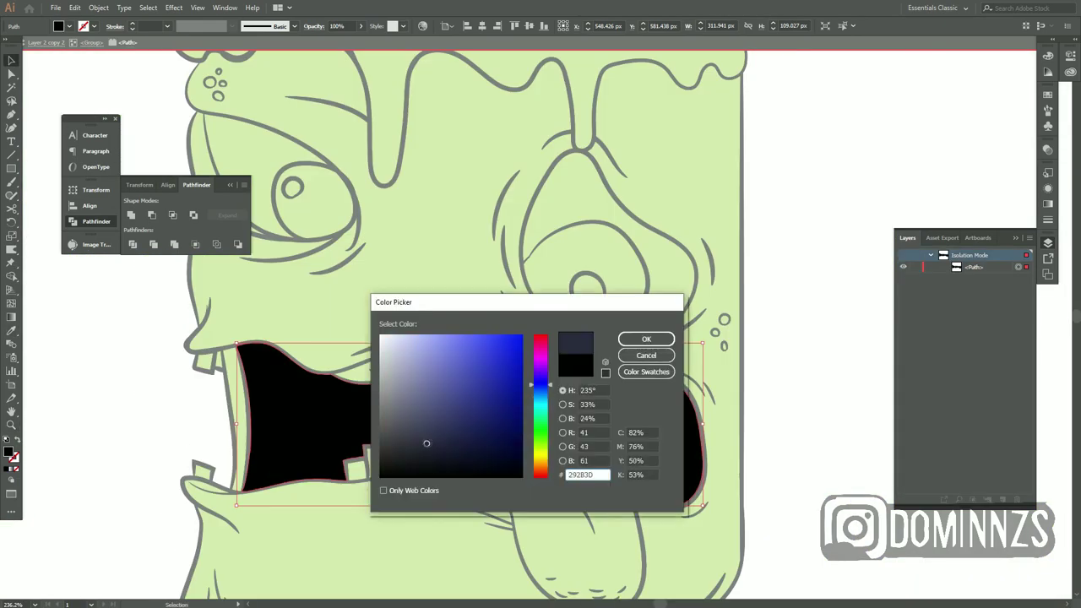
{"action": "left_click", "coordinate": [646, 339]}
{"action": "double_click", "coordinate": [8, 452]}
{"action": "left_click", "coordinate": [646, 338]}
{"action": "scroll", "coordinate": [568, 251], "scroll_direction": "up", "scroll_amount": 1}
{"action": "key", "text": "Escape"}
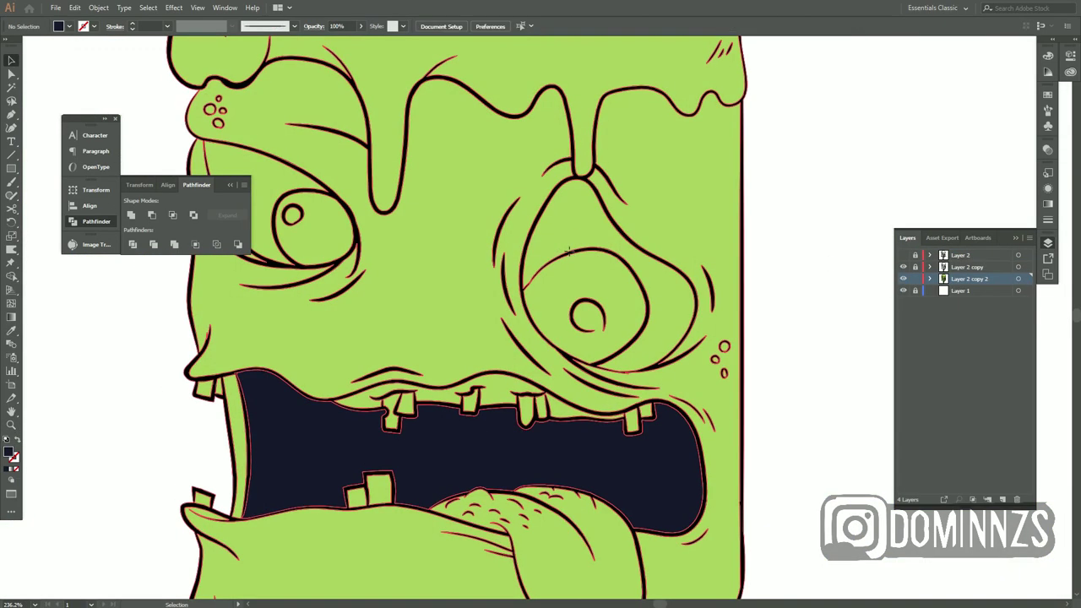
Give the eye sockets the same dark navy fill
{"action": "double_click", "coordinate": [568, 251]}
{"action": "scroll", "coordinate": [531, 443], "scroll_direction": "down", "scroll_amount": 1}
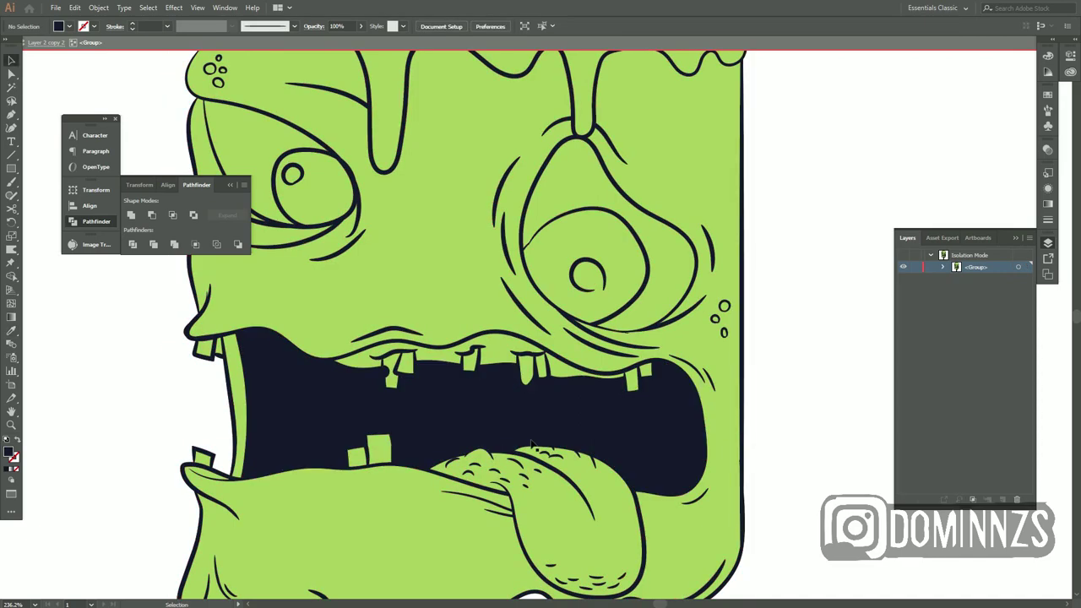
{"action": "left_click", "coordinate": [553, 211]}
{"action": "key", "text": "shift+x"}
{"action": "scroll", "coordinate": [574, 282], "scroll_direction": "up", "scroll_amount": 5}
Colour the drippy top of the head pink
{"action": "left_click", "coordinate": [456, 168]}
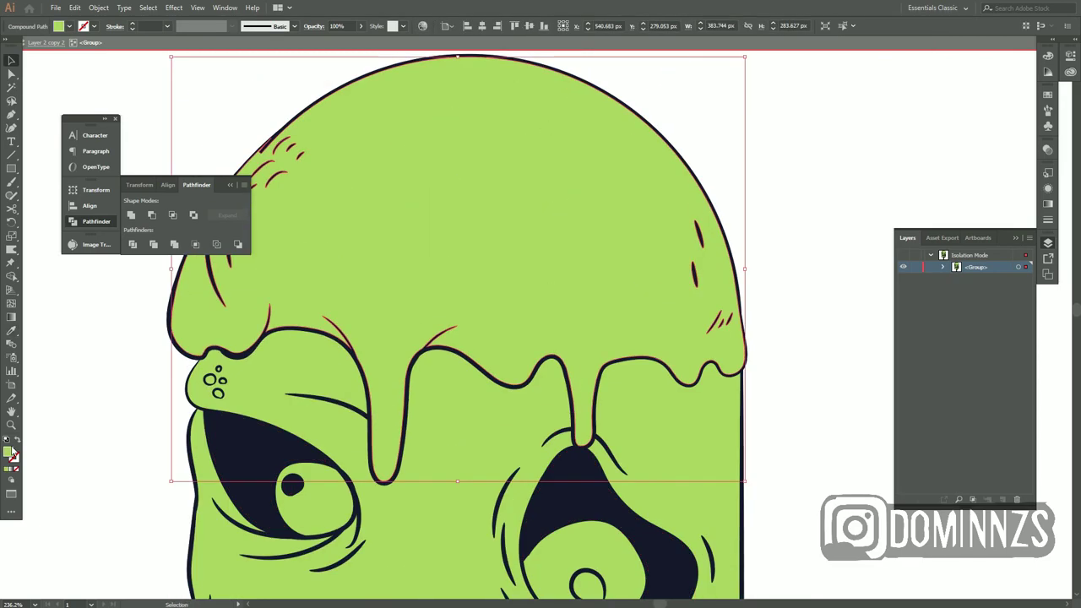
{"action": "double_click", "coordinate": [8, 451]}
{"action": "left_click", "coordinate": [541, 349]}
{"action": "left_click", "coordinate": [646, 339]}
{"action": "scroll", "coordinate": [540, 338], "scroll_direction": "down", "scroll_amount": 5}
{"action": "scroll", "coordinate": [540, 337], "scroll_direction": "up", "scroll_amount": 3}
Fill both eyeballs and the teeth with light peach
{"action": "left_click", "coordinate": [726, 278]}
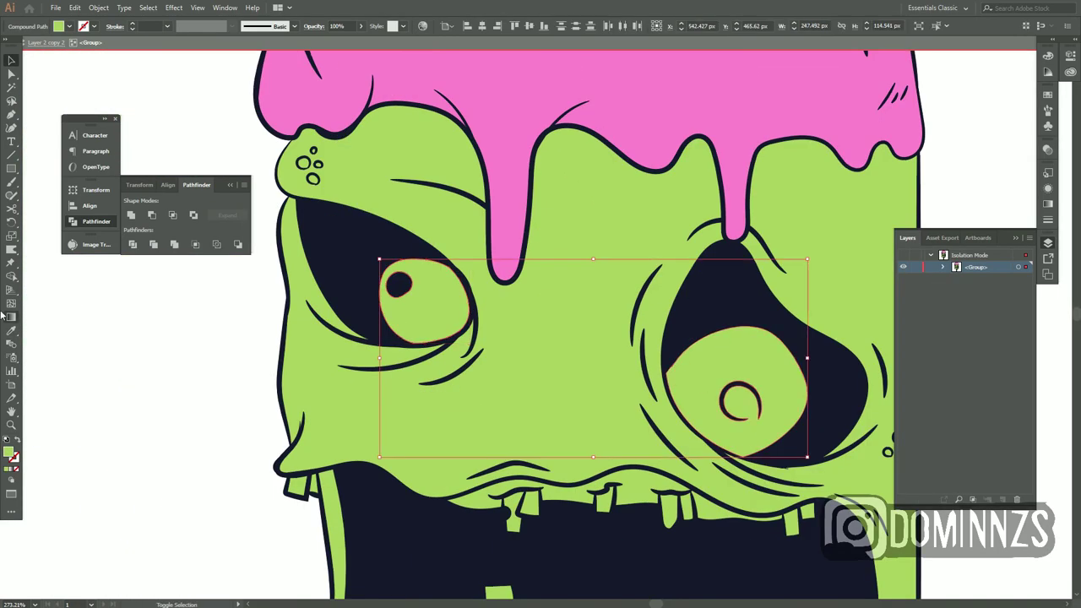
{"action": "double_click", "coordinate": [9, 452]}
{"action": "left_click", "coordinate": [541, 460]}
{"action": "left_click", "coordinate": [435, 338]}
{"action": "left_click", "coordinate": [646, 338]}
{"action": "scroll", "coordinate": [504, 429], "scroll_direction": "down", "scroll_amount": 4}
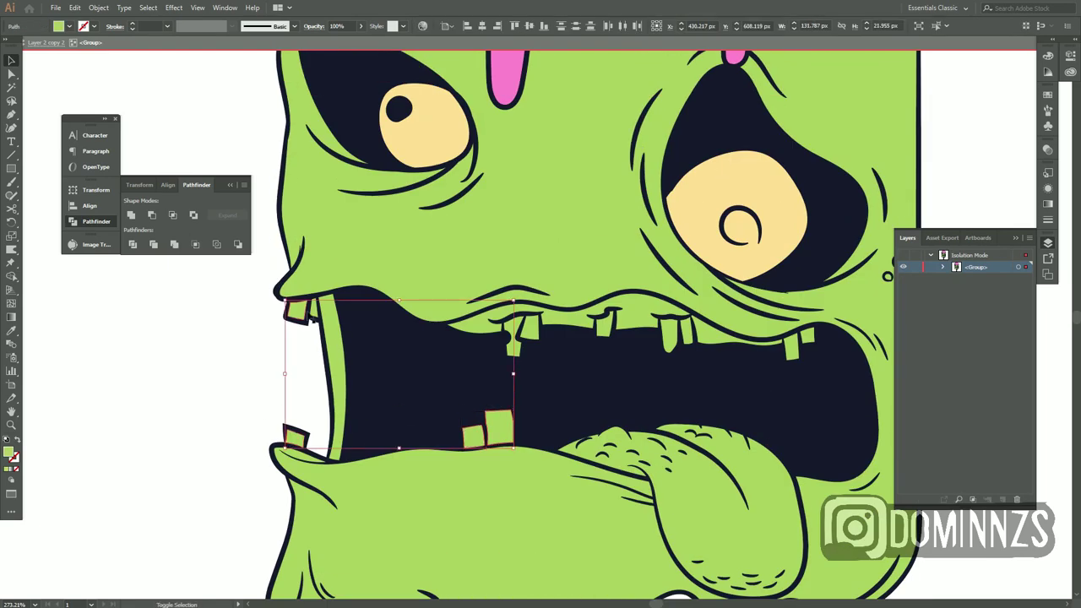
{"action": "key", "text": "i"}
{"action": "left_click", "coordinate": [756, 237]}
Colour the tongue red
{"action": "scroll", "coordinate": [591, 380], "scroll_direction": "down", "scroll_amount": 2}
{"action": "left_click", "coordinate": [675, 435]}
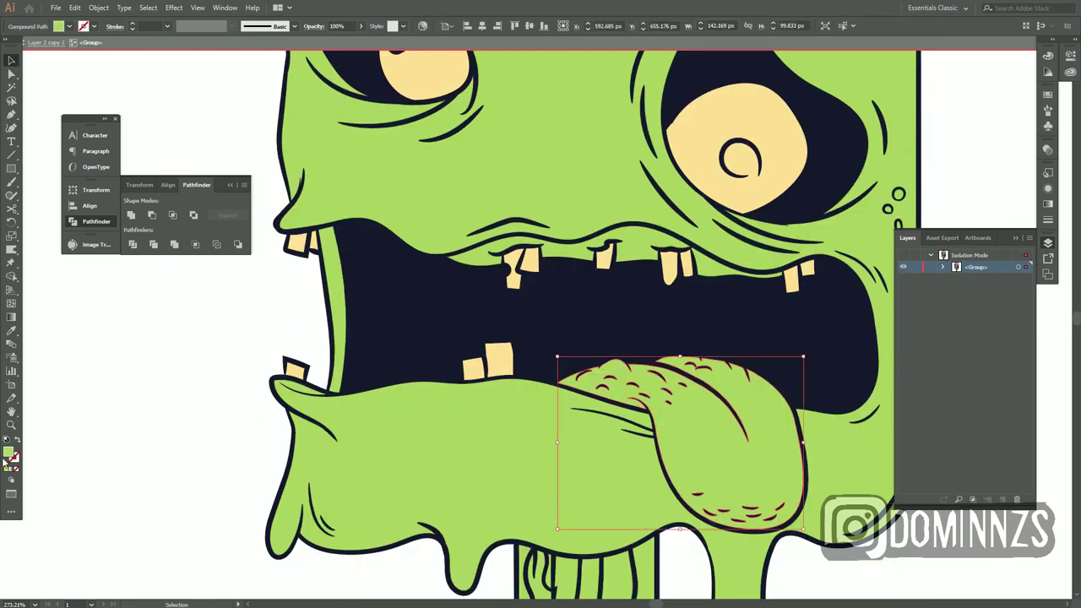
{"action": "double_click", "coordinate": [9, 452]}
{"action": "left_click", "coordinate": [646, 338]}
Fill the popsicle stick with brown #9E754C
{"action": "scroll", "coordinate": [422, 379], "scroll_direction": "down", "scroll_amount": 5}
{"action": "left_click", "coordinate": [410, 363]}
{"action": "scroll", "coordinate": [422, 380], "scroll_direction": "up", "scroll_amount": 2}
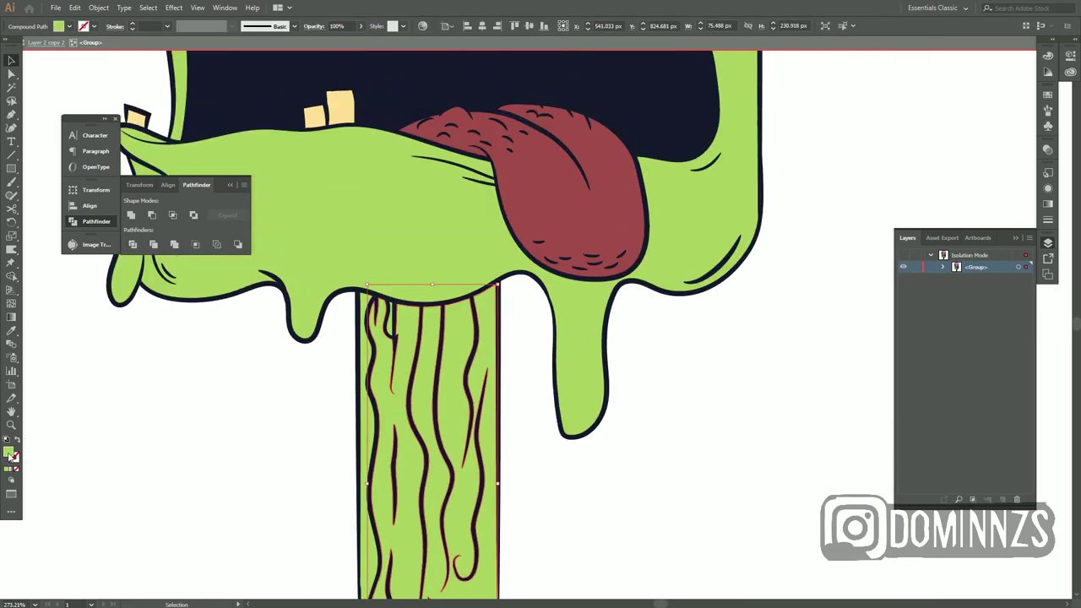
{"action": "double_click", "coordinate": [8, 452]}
{"action": "left_click", "coordinate": [521, 386]}
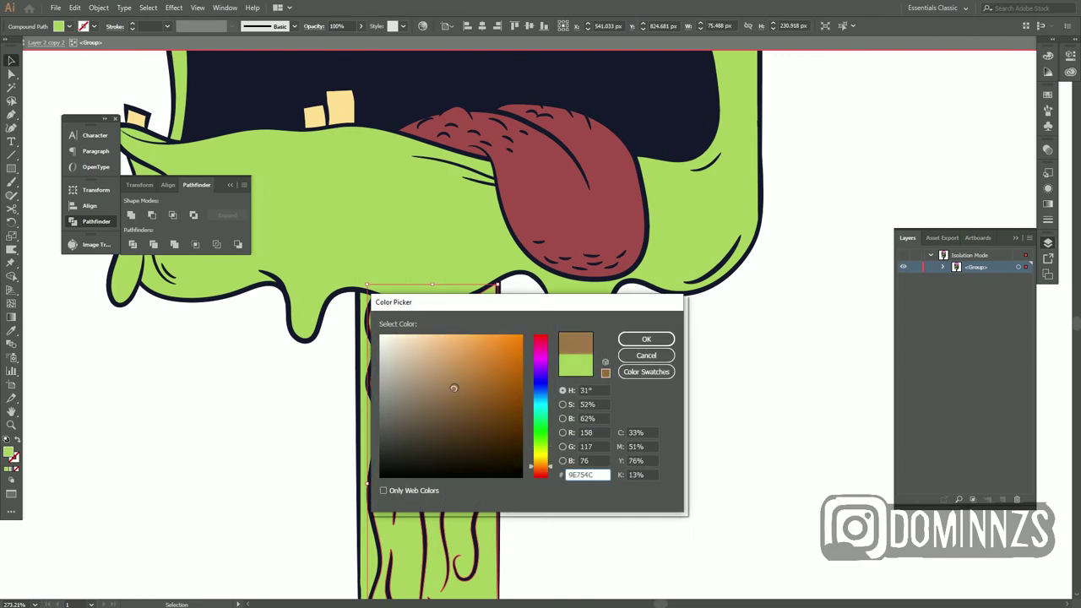
Colour the gum shape above the teeth pink
{"action": "key", "text": "Return"}
{"action": "scroll", "coordinate": [516, 417], "scroll_direction": "down", "scroll_amount": 2}
{"action": "left_click", "coordinate": [517, 417]}
{"action": "key", "text": "z"}
{"action": "key", "text": "ctrl+0"}
{"action": "scroll", "coordinate": [488, 322], "scroll_direction": "up", "scroll_amount": 3}
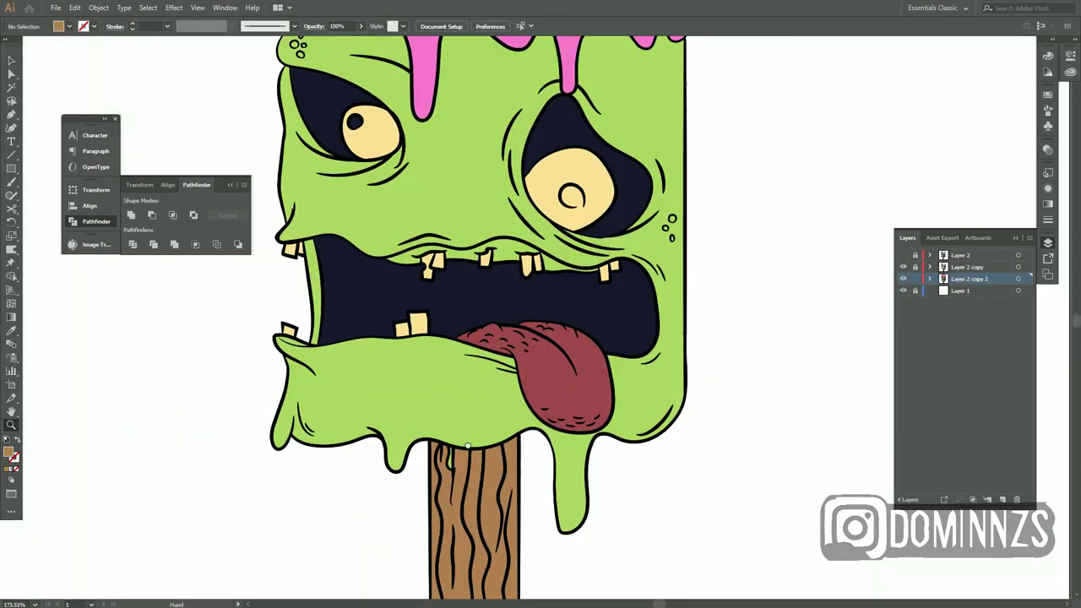
{"action": "key", "text": "v"}
{"action": "key", "text": "ctrl+shift+a"}
{"action": "left_click", "coordinate": [573, 435]}
{"action": "double_click", "coordinate": [8, 452]}
{"action": "key", "text": "Return"}
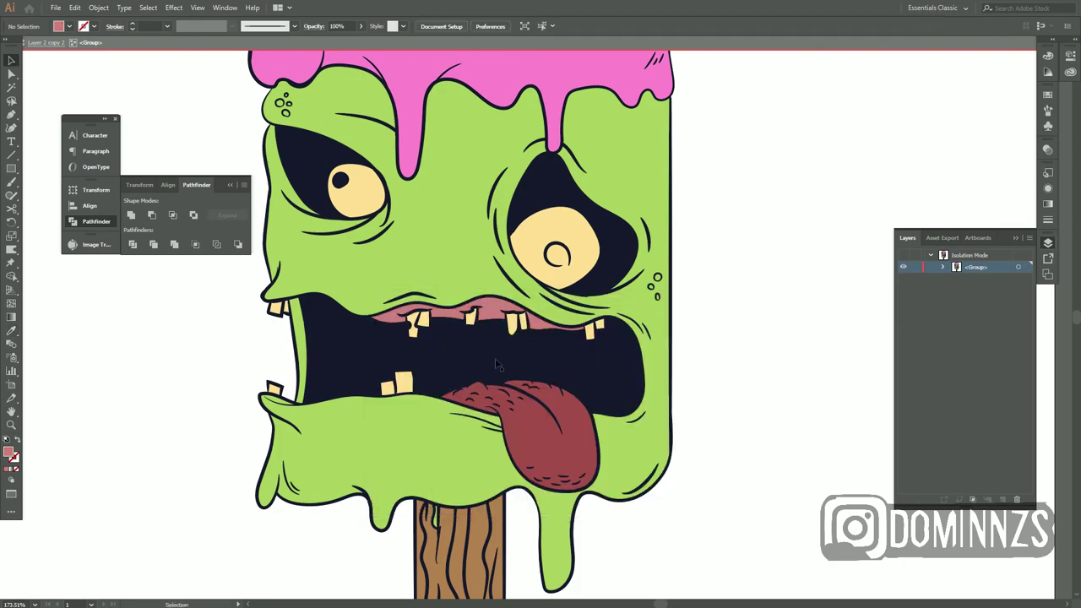
Deselect everything and zoom in on the stick area
{"action": "key", "text": "v"}
{"action": "key", "text": "ctrl+shift+a"}
{"action": "key", "text": "ctrl+0"}
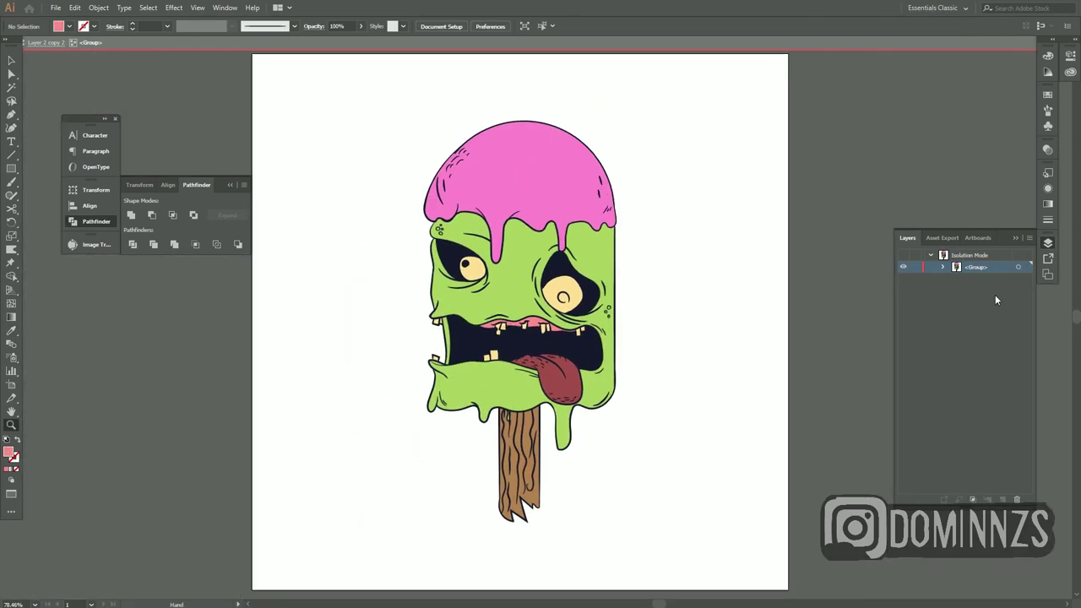
{"action": "key", "text": "z"}
{"action": "scroll", "coordinate": [623, 456], "scroll_direction": "up", "scroll_amount": 5}
{"action": "key", "text": "i"}
{"action": "scroll", "coordinate": [623, 456], "scroll_direction": "down", "scroll_amount": 5}
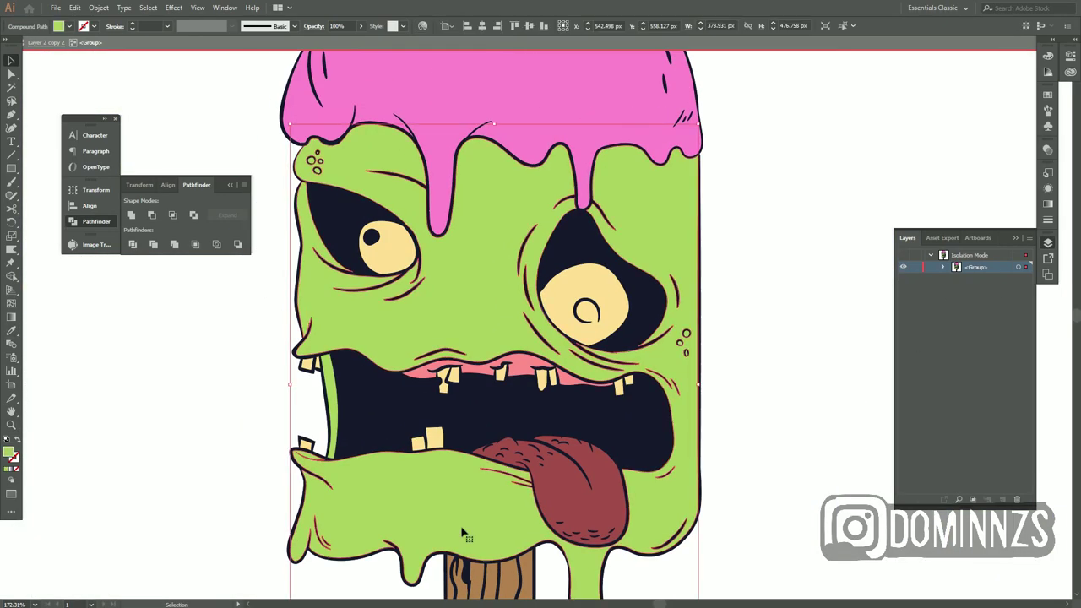
Draw two swatch rectangles beside the face, making the lower one brighter green
{"action": "key", "text": "m"}
{"action": "left_click_drag", "start_coordinate": [740, 369], "coordinate": [840, 478]}
{"action": "left_click_drag", "start_coordinate": [739, 197], "coordinate": [847, 324]}
{"action": "key", "text": "v"}
{"action": "left_click", "coordinate": [808, 439]}
{"action": "double_click", "coordinate": [8, 452]}
{"action": "key", "text": "Return"}
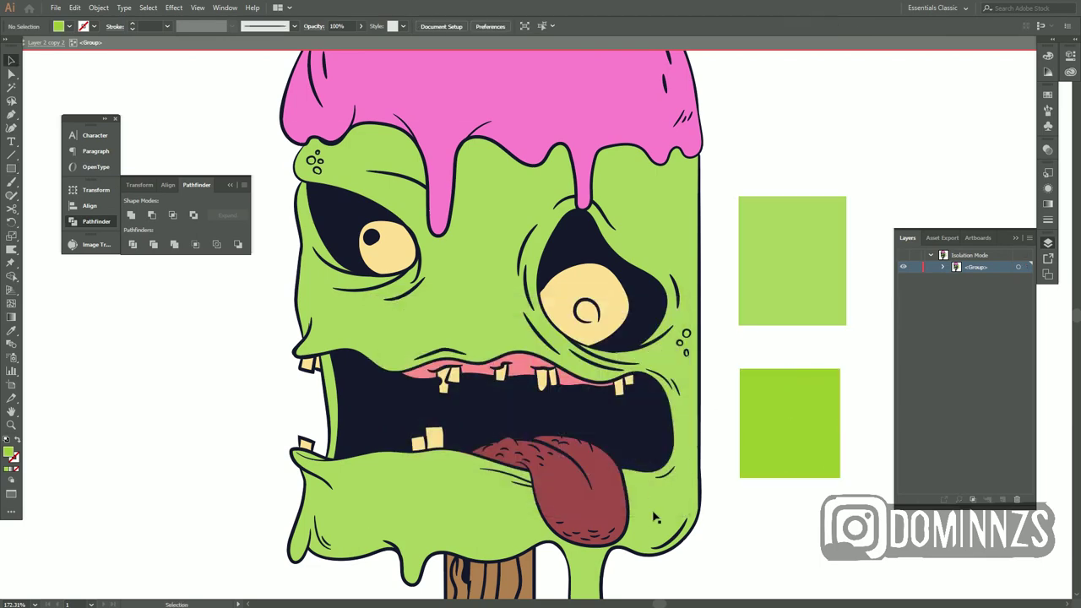
Recolour the face brighter green and make the upper swatch pale yellow-green
{"action": "left_click", "coordinate": [507, 279]}
{"action": "key", "text": "i"}
{"action": "left_click", "coordinate": [790, 410]}
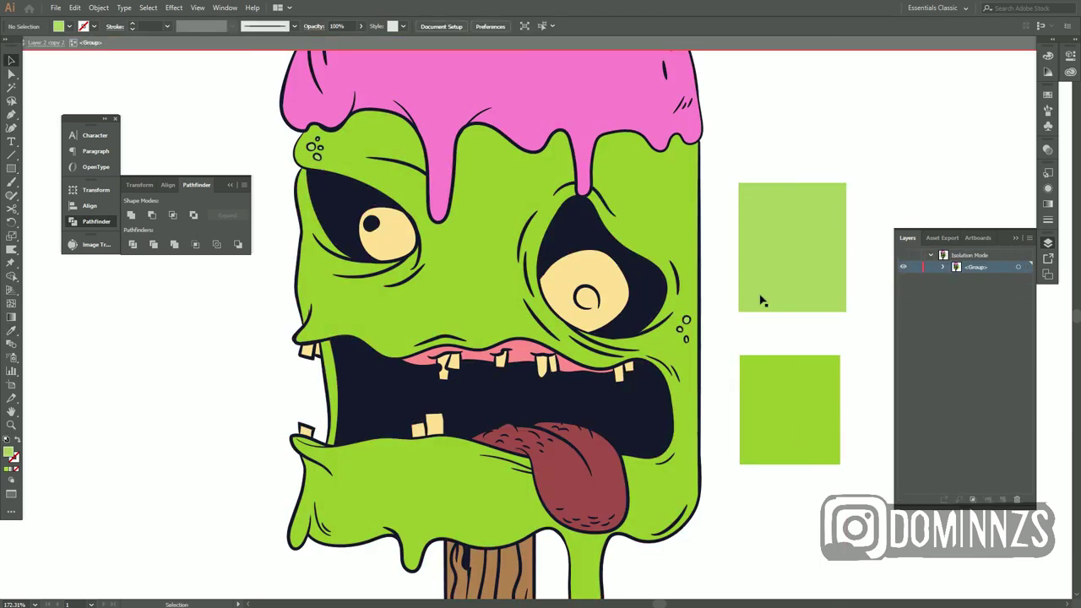
{"action": "left_click", "coordinate": [762, 302]}
{"action": "double_click", "coordinate": [8, 452]}
{"action": "key", "text": "Return"}
Add a third, dark green swatch below the others
{"action": "scroll", "coordinate": [745, 533], "scroll_direction": "down", "scroll_amount": 2}
{"action": "key", "text": "m"}
{"action": "left_click_drag", "start_coordinate": [737, 461], "coordinate": [840, 555]}
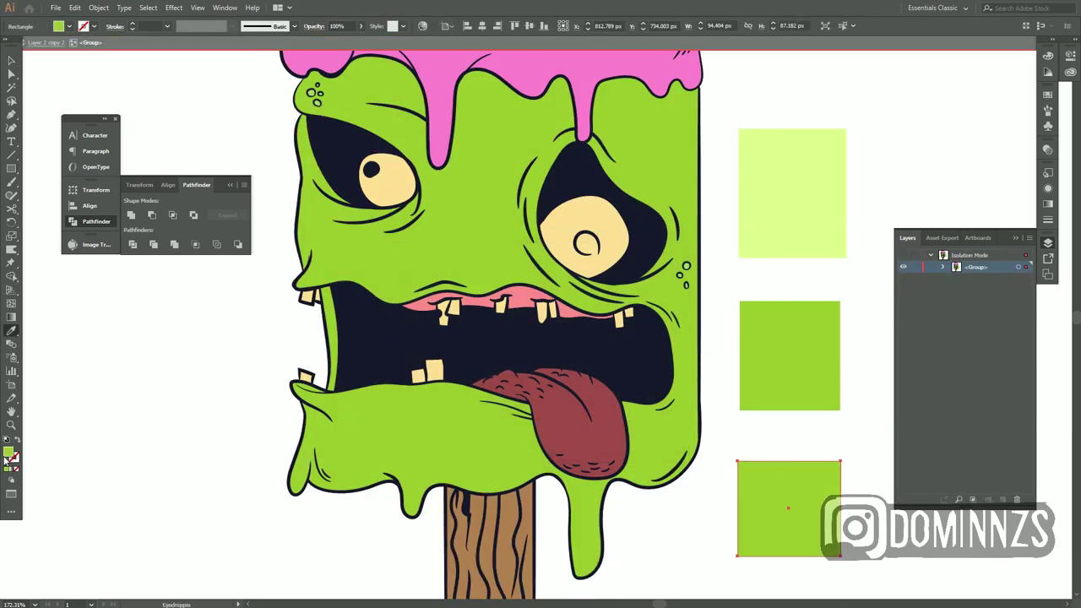
{"action": "double_click", "coordinate": [8, 451]}
{"action": "key", "text": "Return"}
Blend the three green swatches into one strip and expand it
{"action": "key", "text": "ctrl+a"}
{"action": "key", "text": "alt+ctrl+b"}
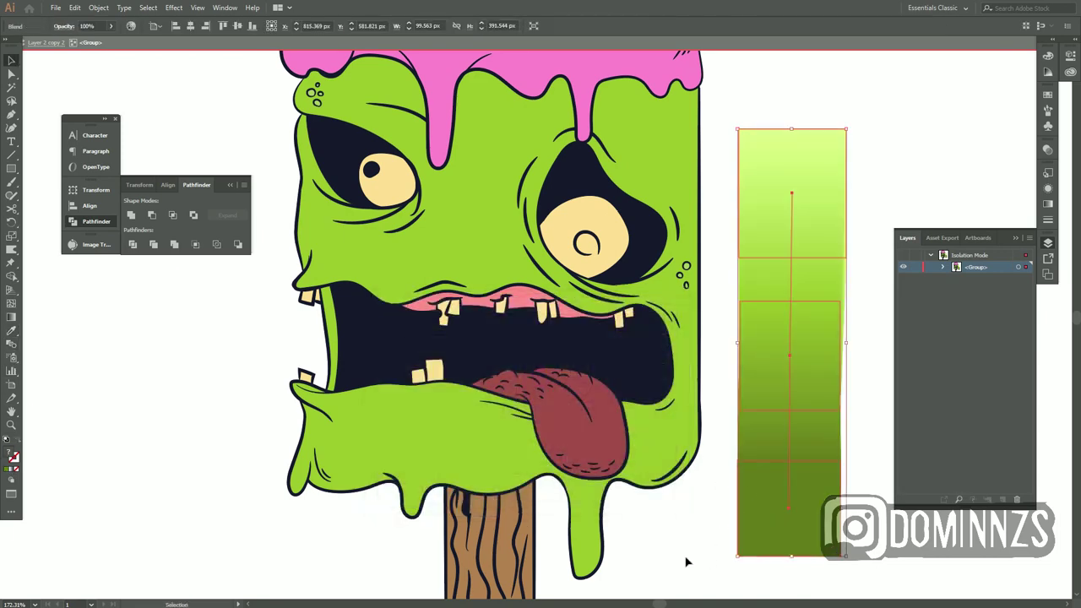
{"action": "key", "text": "v"}
{"action": "left_click", "coordinate": [667, 456]}
{"action": "left_click", "coordinate": [808, 307]}
{"action": "key", "text": "alt+o"}
{"action": "key", "text": "e"}
{"action": "key", "text": "Return"}
Give the face a vertical green gradient from the strip's colours at -88.9°
{"action": "left_click", "coordinate": [702, 541]}
{"action": "left_click", "coordinate": [1048, 206]}
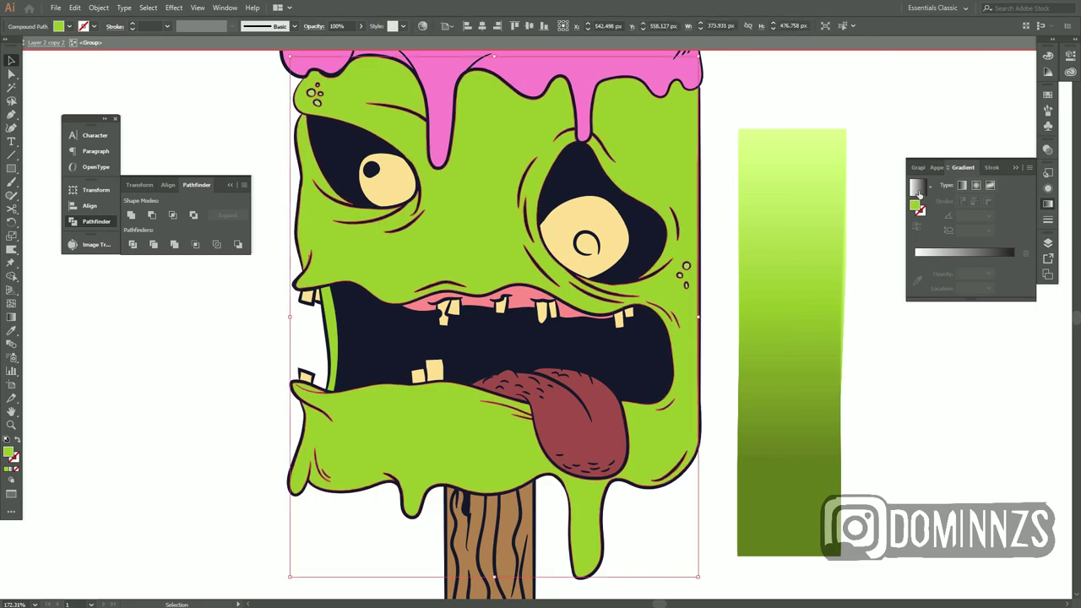
{"action": "left_click", "coordinate": [917, 186]}
{"action": "left_click_drag", "start_coordinate": [289, 316], "coordinate": [699, 316]}
{"action": "left_click", "coordinate": [1014, 260]}
{"action": "key", "text": "ctrl+minus"}
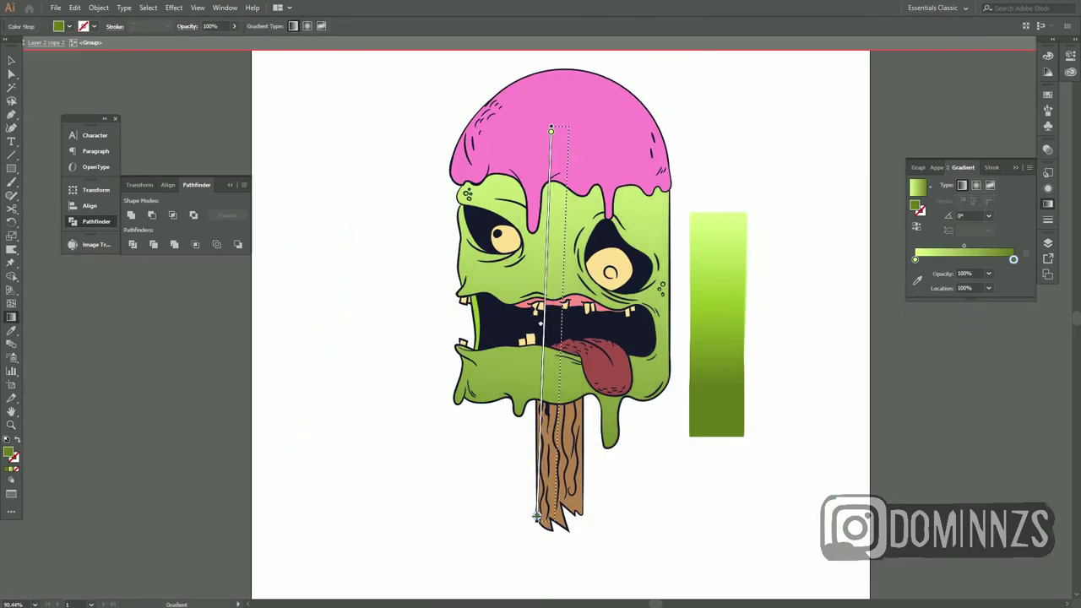
{"action": "left_click_drag", "start_coordinate": [555, 127], "coordinate": [555, 515]}
{"action": "key", "text": "v"}
{"action": "left_click", "coordinate": [656, 485]}
{"action": "scroll", "coordinate": [656, 486], "scroll_direction": "up", "scroll_amount": 5}
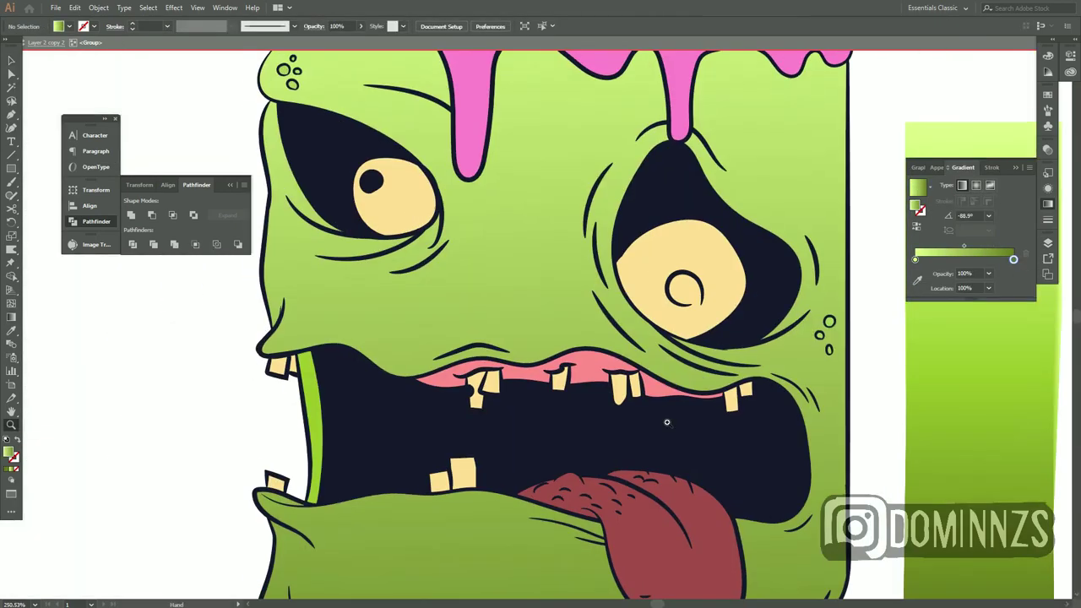
{"action": "scroll", "coordinate": [507, 338], "scroll_direction": "down", "scroll_amount": 3}
Give the drip cap a vertical pink gradient
{"action": "left_click", "coordinate": [502, 314]}
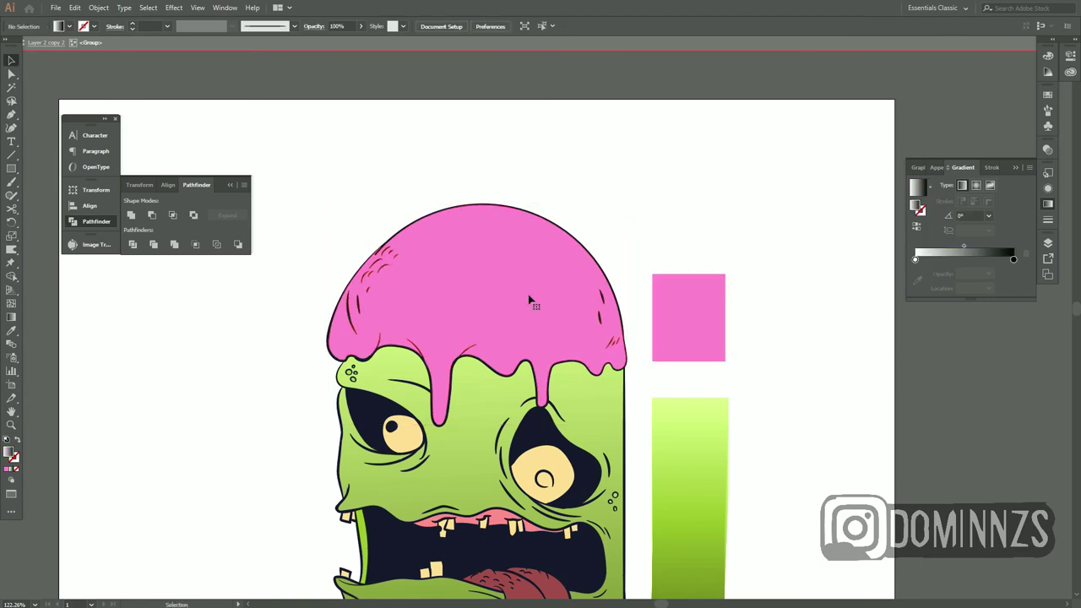
{"action": "left_click", "coordinate": [531, 299]}
{"action": "left_click", "coordinate": [688, 317]}
{"action": "key", "text": "g"}
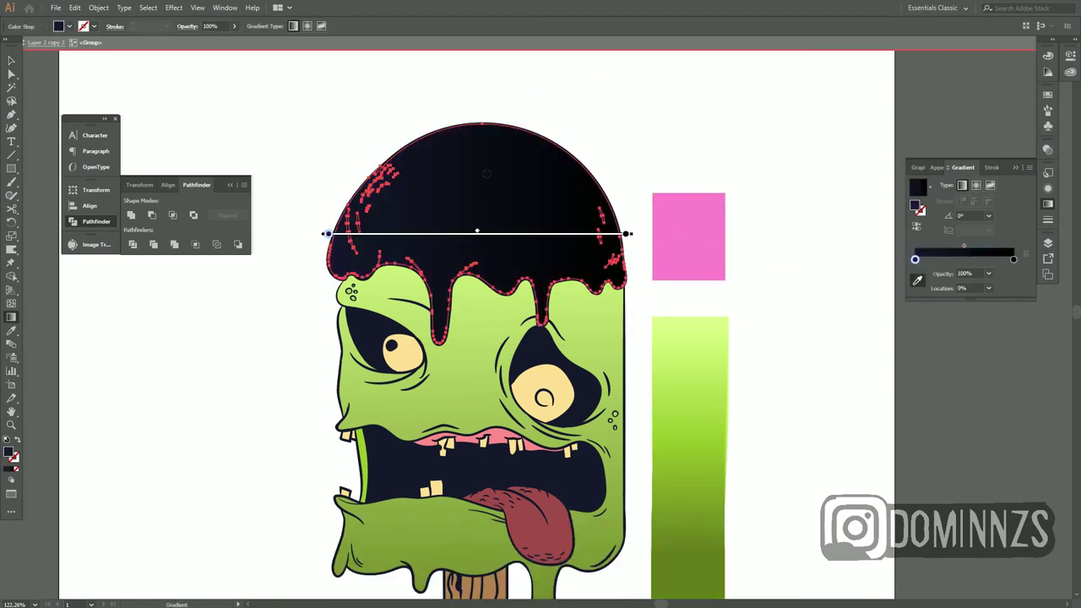
{"action": "scroll", "coordinate": [506, 338], "scroll_direction": "down", "scroll_amount": 3}
{"action": "left_click_drag", "start_coordinate": [484, 56], "coordinate": [492, 505]}
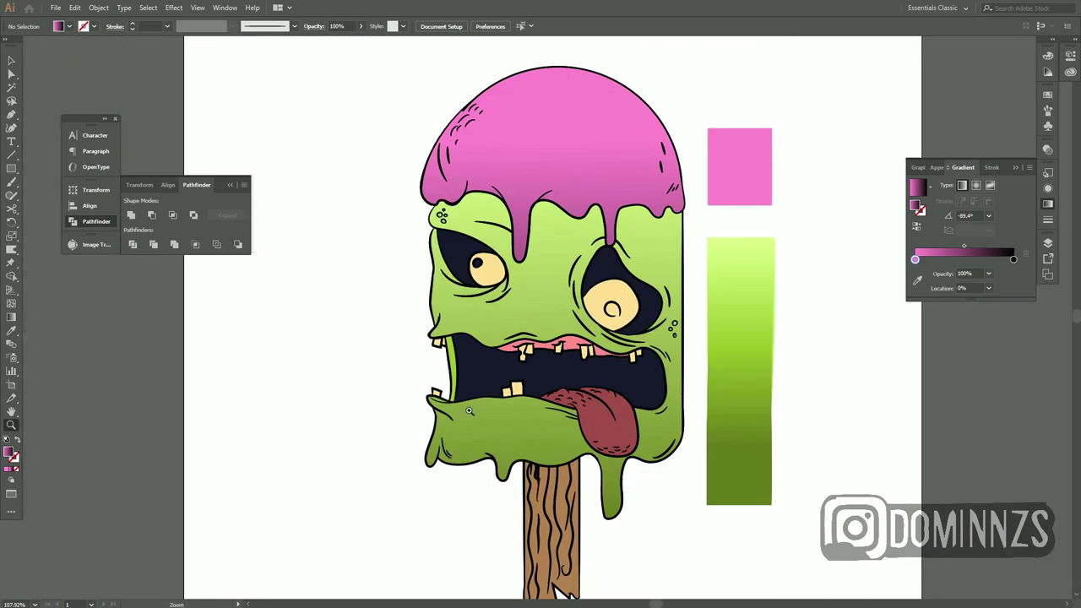
Add a layer named SHADOWS and set the fill to dark teal #204A5B
{"action": "key", "text": "F7"}
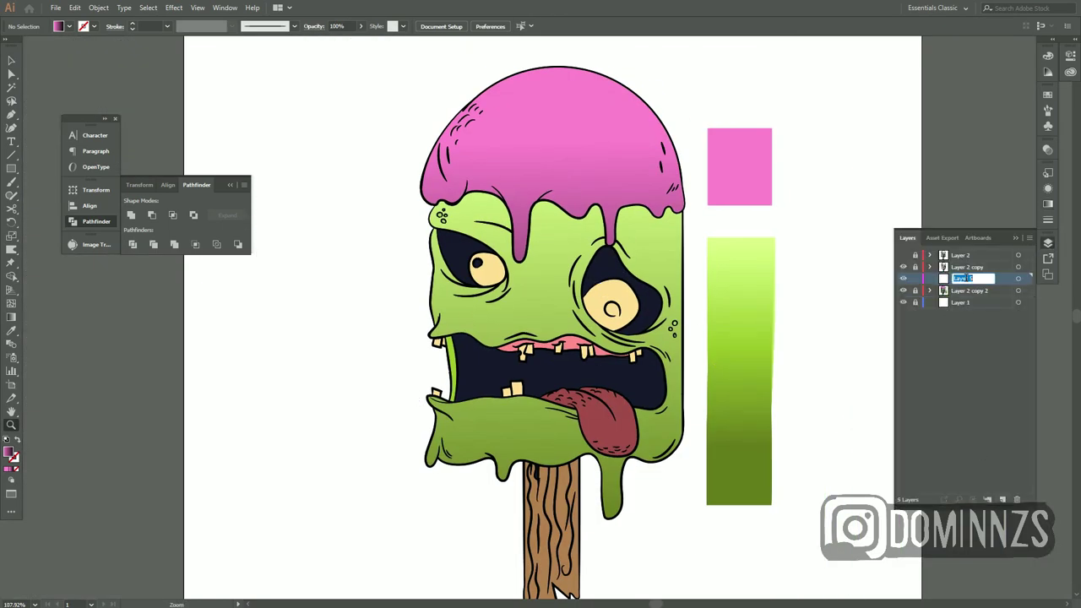
{"action": "type", "text": "SHADOWS"}
{"action": "left_click", "coordinate": [393, 451]}
{"action": "double_click", "coordinate": [9, 451]}
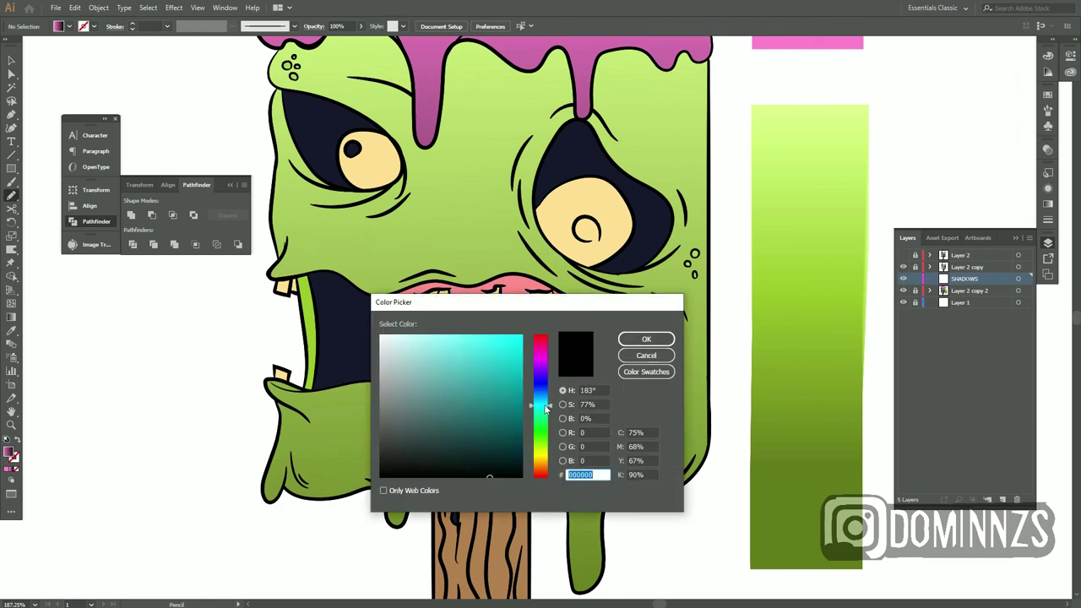
{"action": "key", "text": "Return"}
{"action": "key", "text": "F6"}
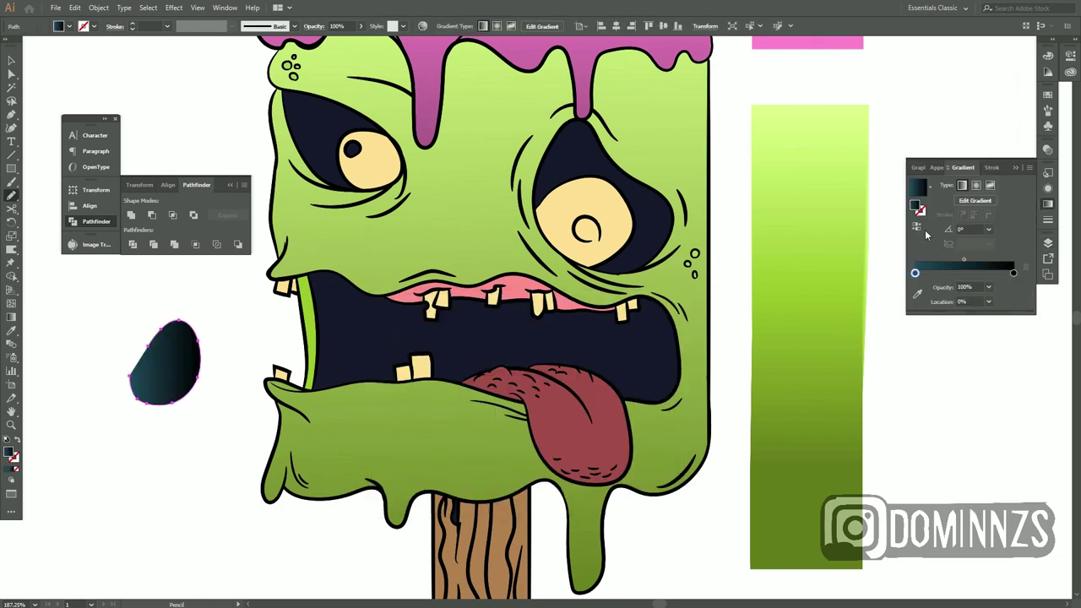
{"action": "mouse_move", "coordinate": [169, 370]}
{"action": "left_mouse_down"}
{"action": "mouse_move", "coordinate": [290, 422]}
{"action": "mouse_move", "coordinate": [228, 422]}
{"action": "left_mouse_up"}
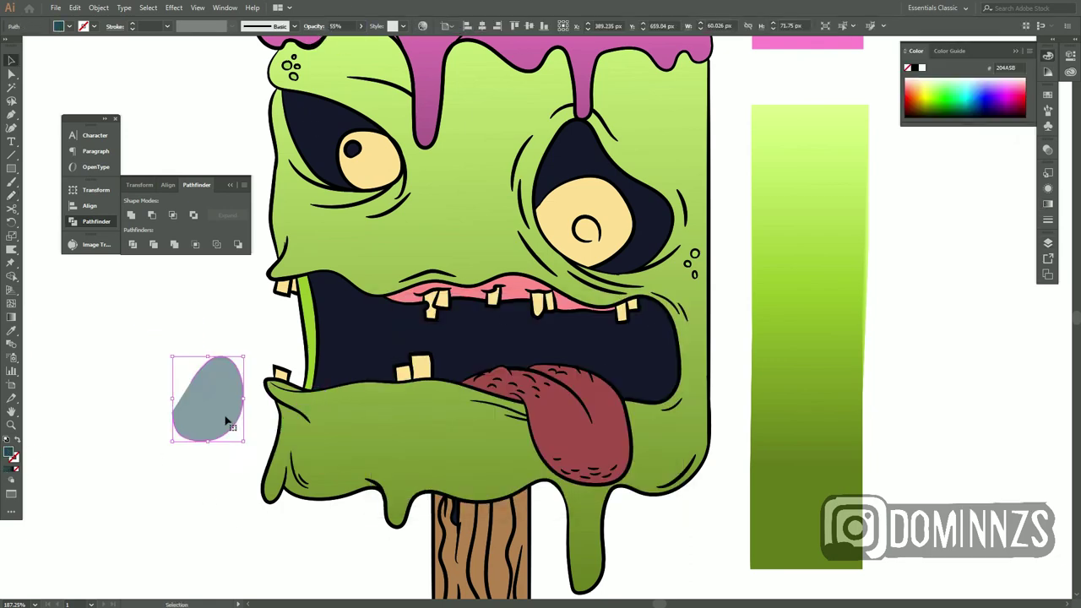
Draw a semi-transparent shadow along the lower lip's left drip
{"action": "scroll", "coordinate": [386, 381], "scroll_direction": "up", "scroll_amount": 3}
{"action": "mouse_move", "coordinate": [386, 381]}
{"action": "left_mouse_down"}
{"action": "mouse_move", "coordinate": [474, 405]}
{"action": "mouse_move", "coordinate": [472, 439]}
{"action": "left_mouse_up"}
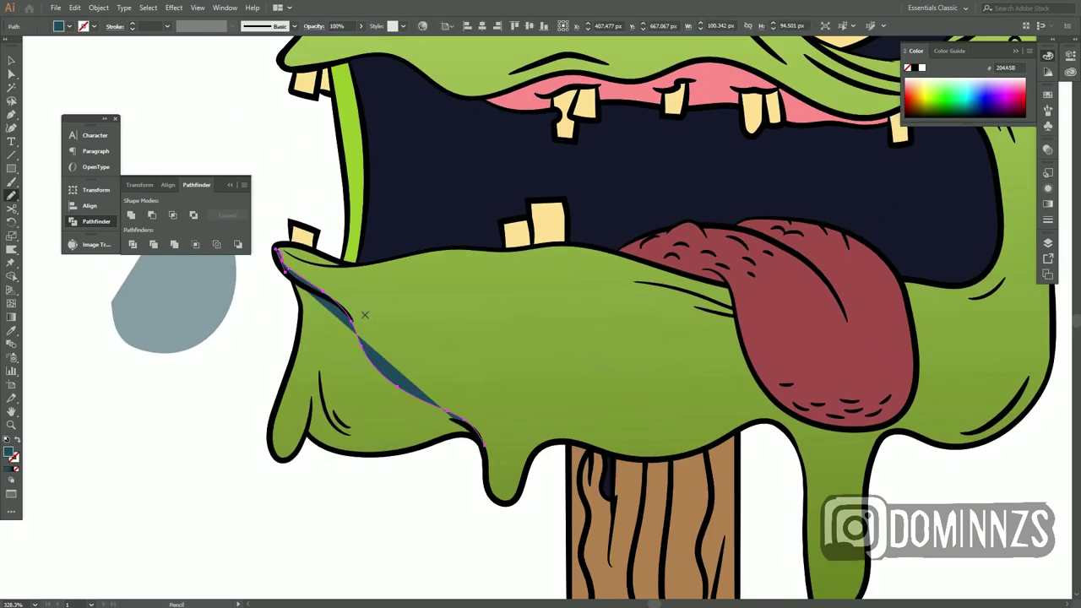
{"action": "key", "text": "p"}
{"action": "left_click", "coordinate": [272, 462]}
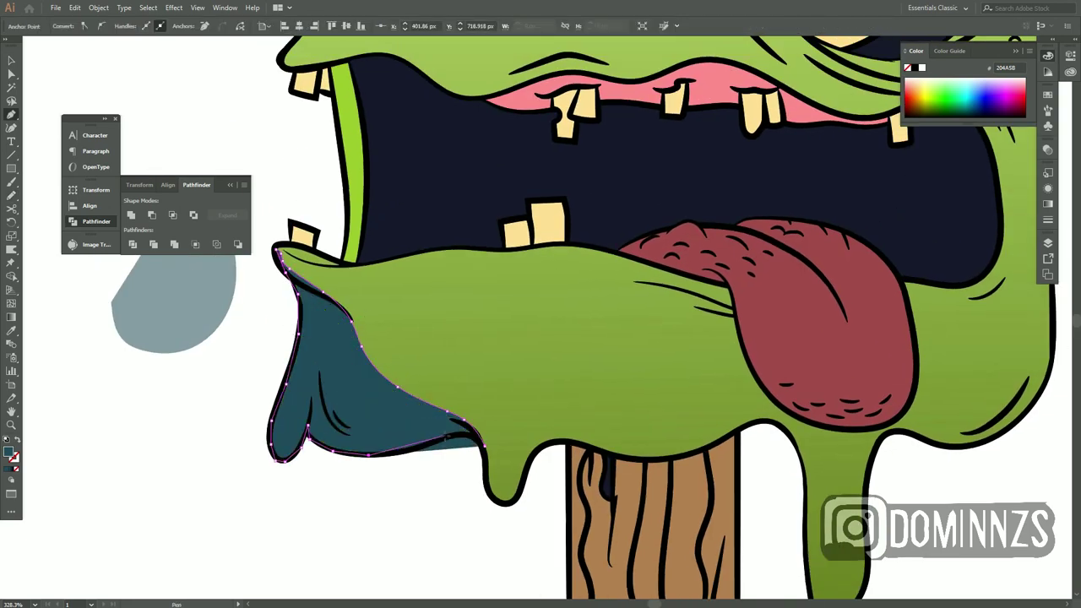
{"action": "left_click", "coordinate": [438, 535]}
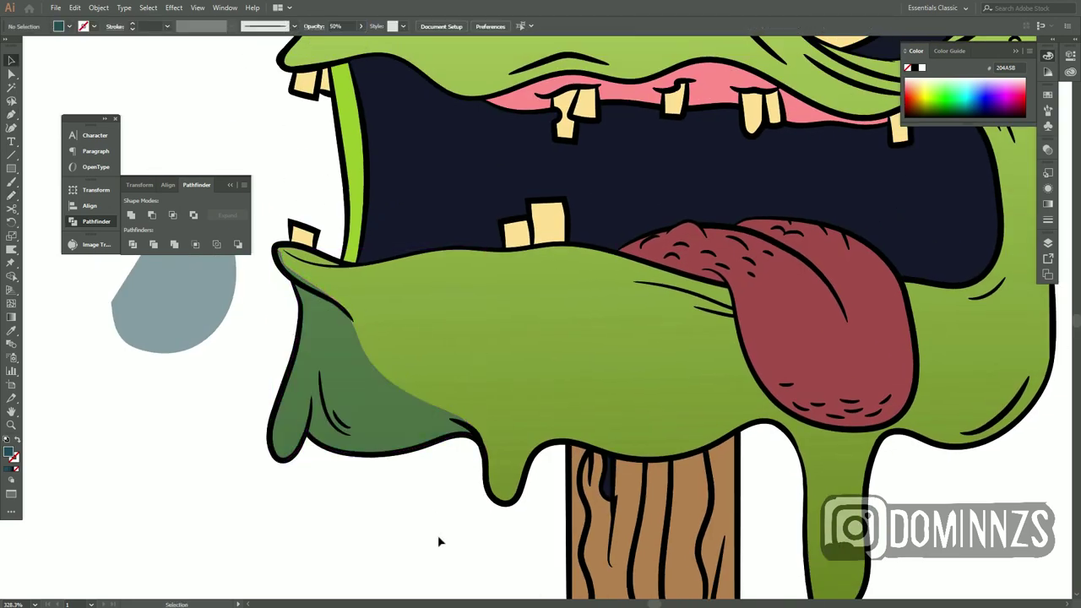
{"action": "key", "text": "z"}
{"action": "left_click_drag", "start_coordinate": [438, 535], "coordinate": [276, 446]}
{"action": "mouse_move", "coordinate": [405, 429]}
{"action": "left_mouse_down"}
{"action": "mouse_move", "coordinate": [490, 430]}
{"action": "mouse_move", "coordinate": [442, 363]}
{"action": "left_mouse_up"}
Reshape the lower edge of the tongue shadow
{"action": "key", "text": "n"}
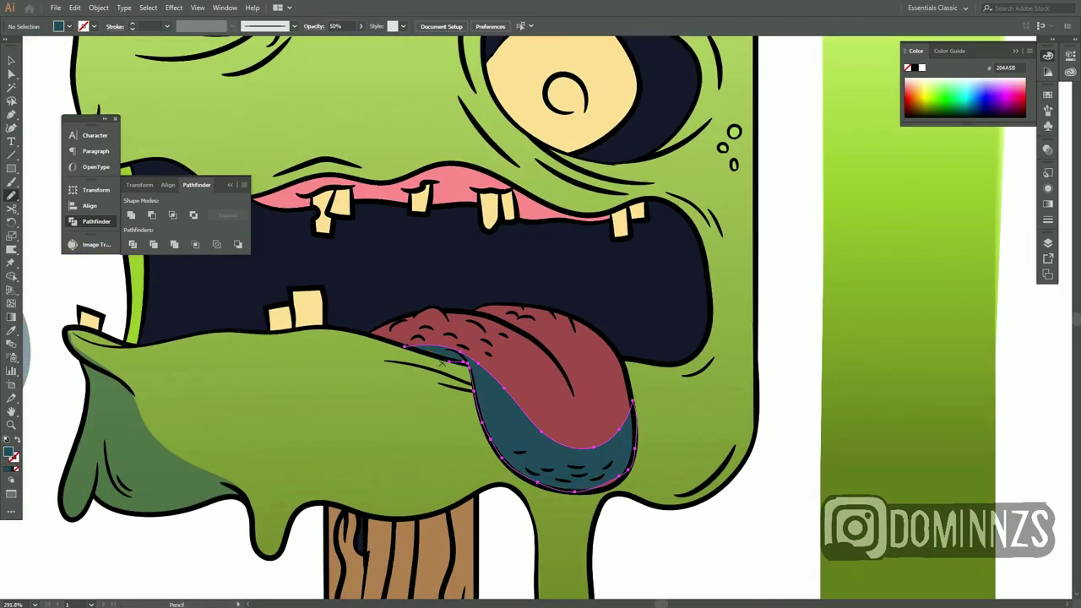
{"action": "key", "text": "ctrl+equal"}
{"action": "key", "text": "ctrl+equal"}
{"action": "key", "text": "ctrl+equal"}
{"action": "key", "text": "a"}
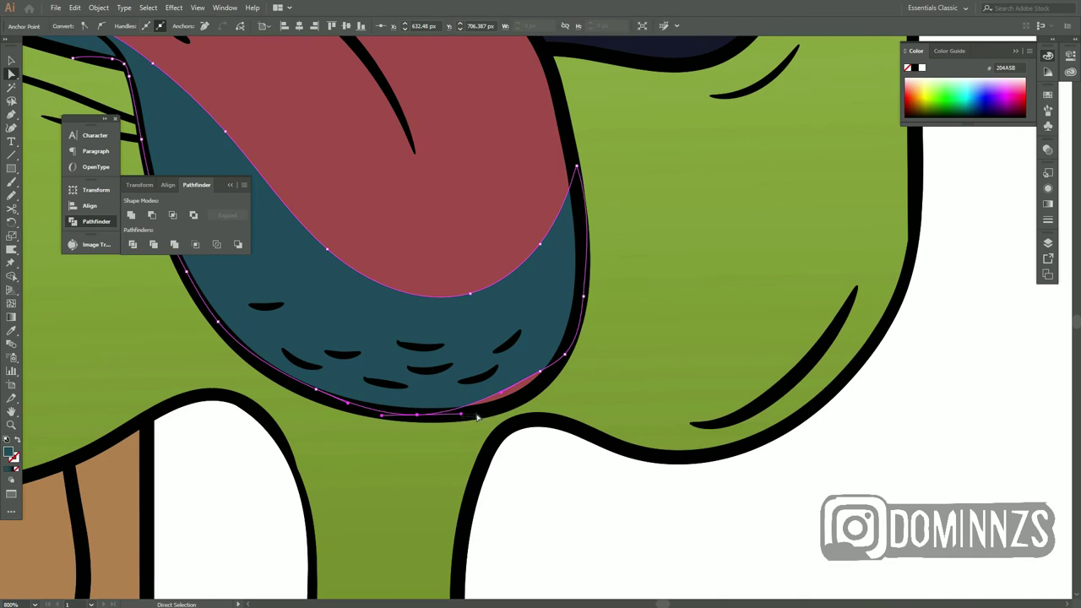
{"action": "left_click_drag", "start_coordinate": [461, 416], "coordinate": [502, 394]}
{"action": "key", "text": "ctrl+shift+a"}
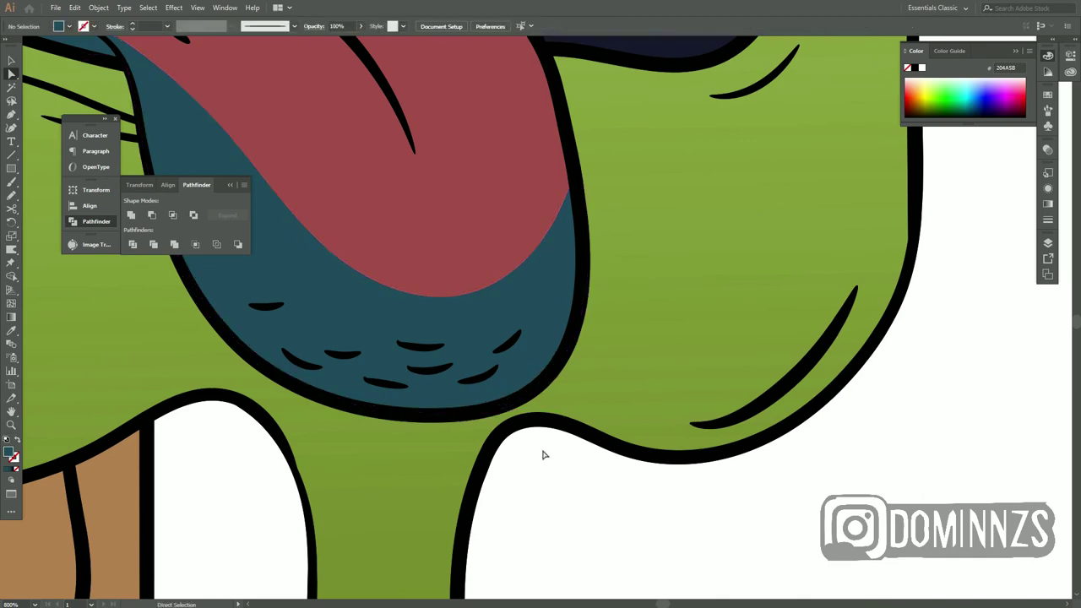
Sketch shadow shapes on the tongue and around its underside
{"action": "scroll", "coordinate": [540, 454], "scroll_direction": "up", "scroll_amount": 10}
{"action": "key", "text": "n"}
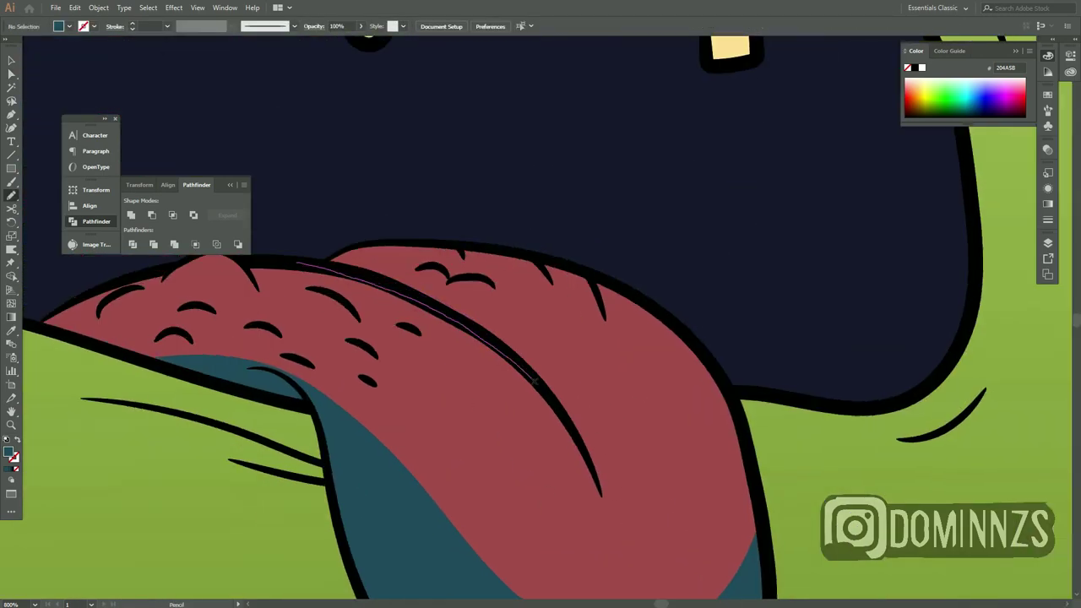
{"action": "left_click_drag", "start_coordinate": [620, 553], "coordinate": [623, 583]}
{"action": "scroll", "coordinate": [601, 456], "scroll_direction": "down", "scroll_amount": 3}
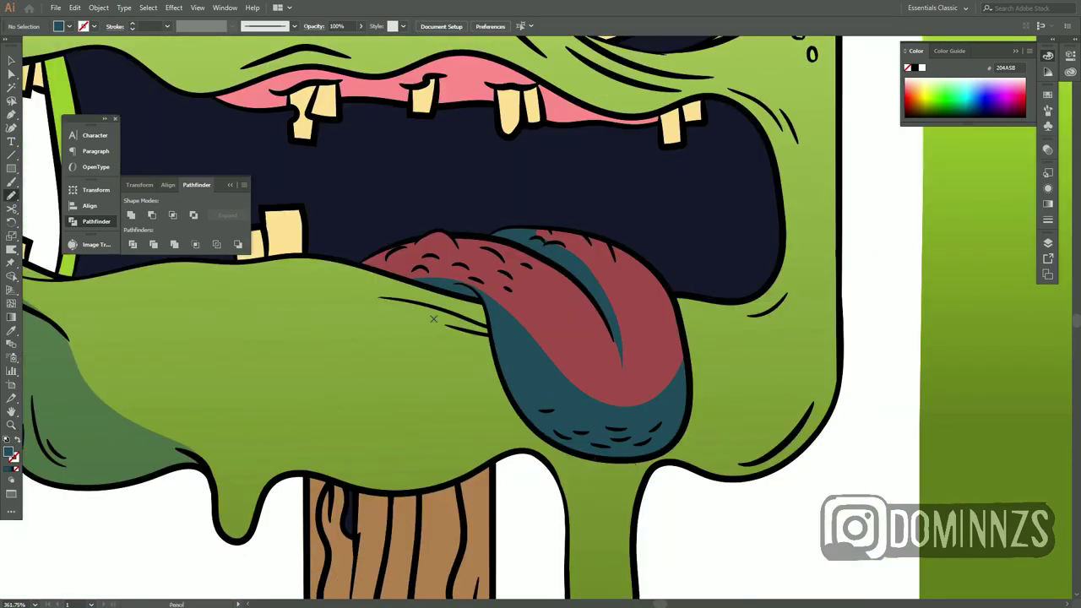
{"action": "left_click_drag", "start_coordinate": [663, 456], "coordinate": [440, 287]}
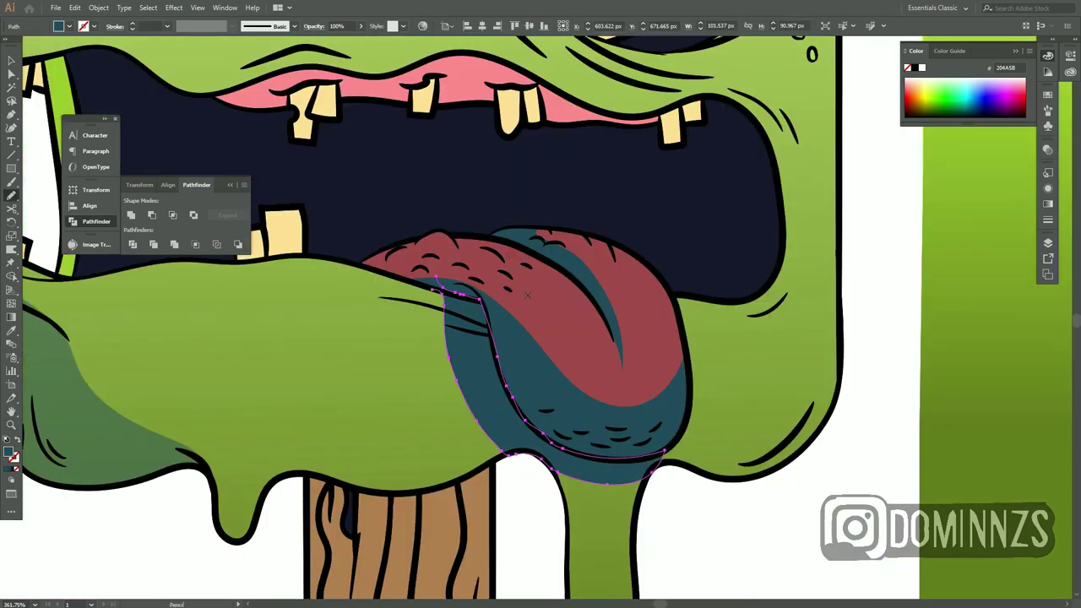
{"action": "scroll", "coordinate": [524, 291], "scroll_direction": "down", "scroll_amount": 5}
Draw a shadow at the tip of the right drip
{"action": "left_click_drag", "start_coordinate": [589, 456], "coordinate": [537, 397]}
{"action": "scroll", "coordinate": [537, 397], "scroll_direction": "up", "scroll_amount": 3}
{"action": "scroll", "coordinate": [537, 397], "scroll_direction": "left", "scroll_amount": 5}
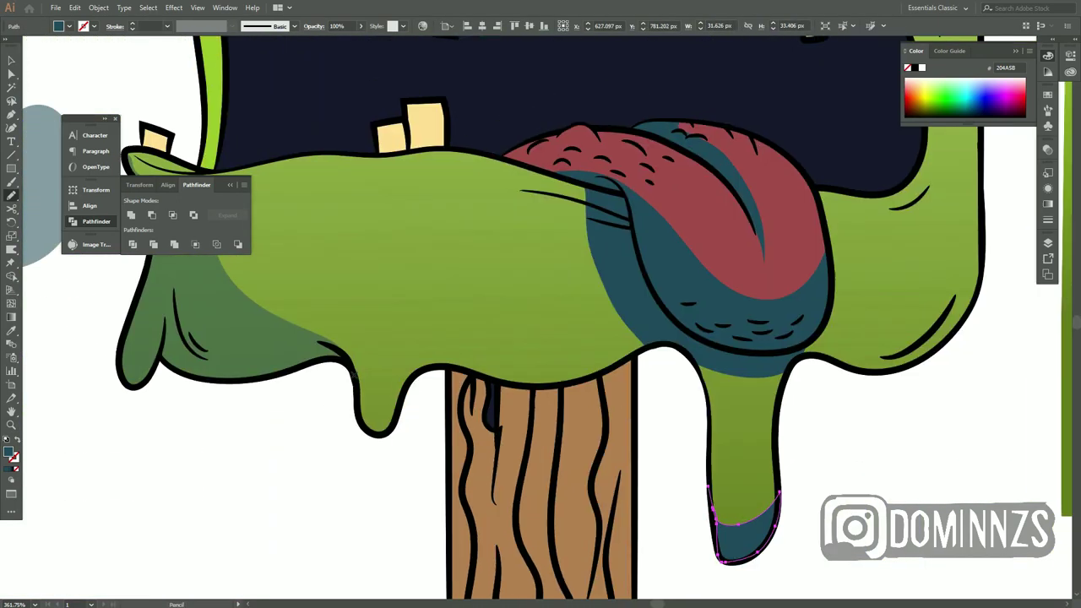
{"action": "scroll", "coordinate": [557, 365], "scroll_direction": "down", "scroll_amount": 5}
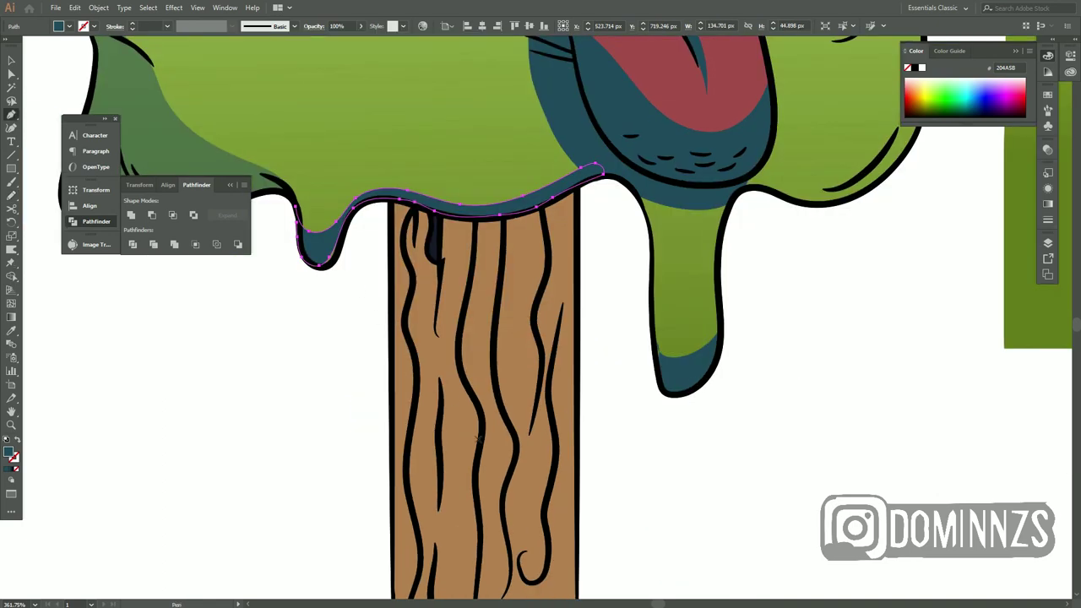
{"action": "scroll", "coordinate": [558, 365], "scroll_direction": "down", "scroll_amount": 3}
Shade the top of the stick and start a shadow along the drip's lower edge
{"action": "left_click_drag", "start_coordinate": [557, 500], "coordinate": [372, 221]}
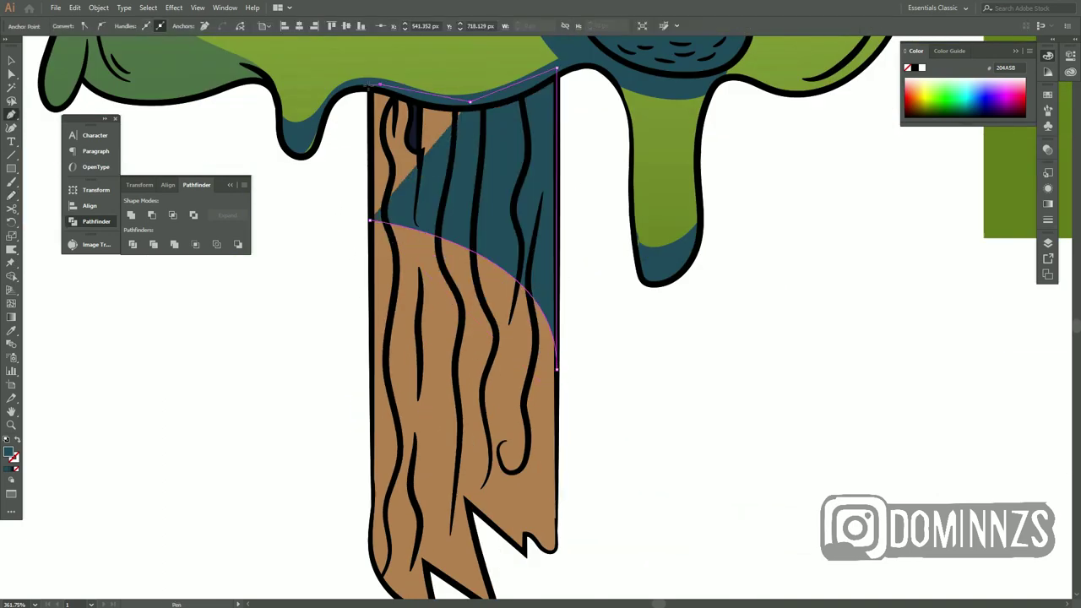
{"action": "scroll", "coordinate": [557, 338], "scroll_direction": "up", "scroll_amount": 6}
{"action": "scroll", "coordinate": [558, 338], "scroll_direction": "right", "scroll_amount": 4}
{"action": "mouse_move", "coordinate": [531, 481]}
{"action": "left_mouse_down"}
{"action": "mouse_move", "coordinate": [468, 424]}
{"action": "mouse_move", "coordinate": [539, 401]}
{"action": "left_mouse_up"}
{"action": "scroll", "coordinate": [562, 473], "scroll_direction": "up", "scroll_amount": 5}
{"action": "scroll", "coordinate": [563, 472], "scroll_direction": "right", "scroll_amount": 4}
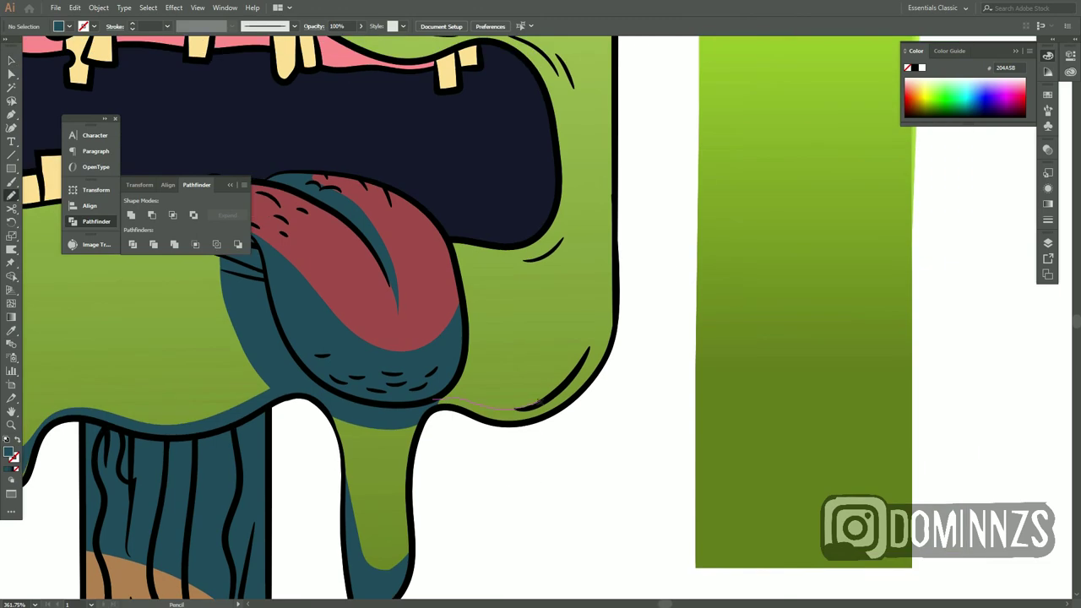
Finish the drip-edge shadow and add a dark teal shadow down the mouth's right edge
{"action": "left_click_drag", "start_coordinate": [478, 419], "coordinate": [433, 400]}
{"action": "scroll", "coordinate": [522, 424], "scroll_direction": "up", "scroll_amount": 5}
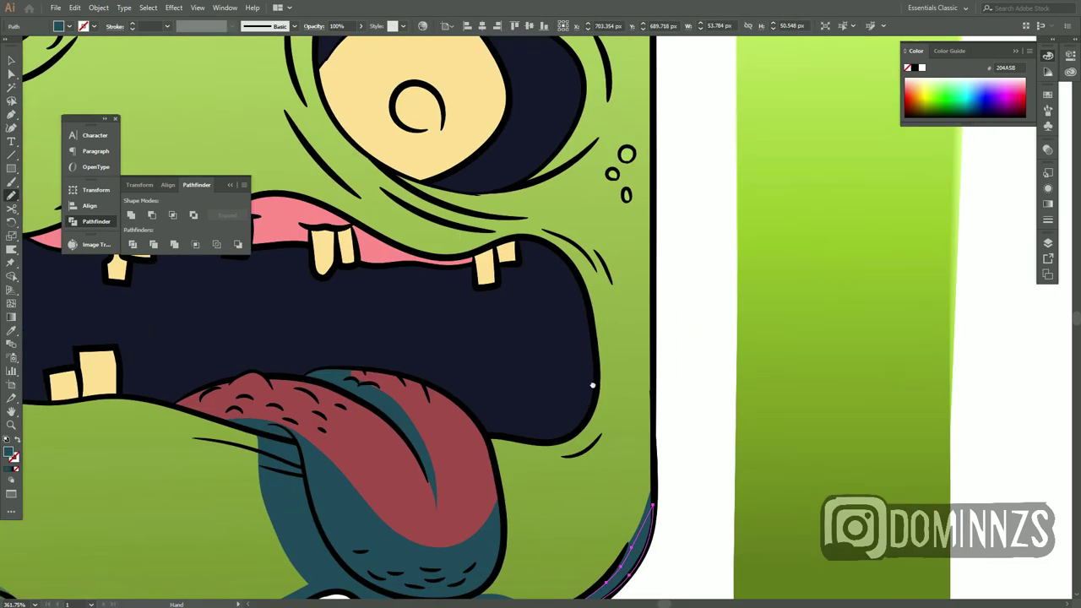
{"action": "left_click_drag", "start_coordinate": [503, 287], "coordinate": [484, 281]}
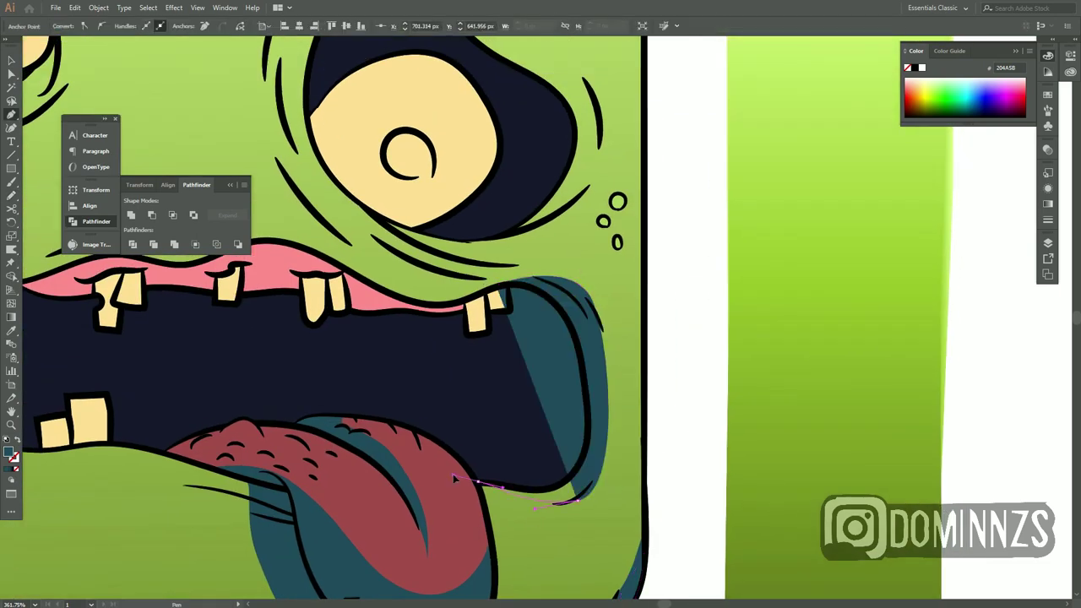
{"action": "left_click_drag", "start_coordinate": [597, 309], "coordinate": [574, 334]}
{"action": "key", "text": "v"}
{"action": "left_click", "coordinate": [633, 479]}
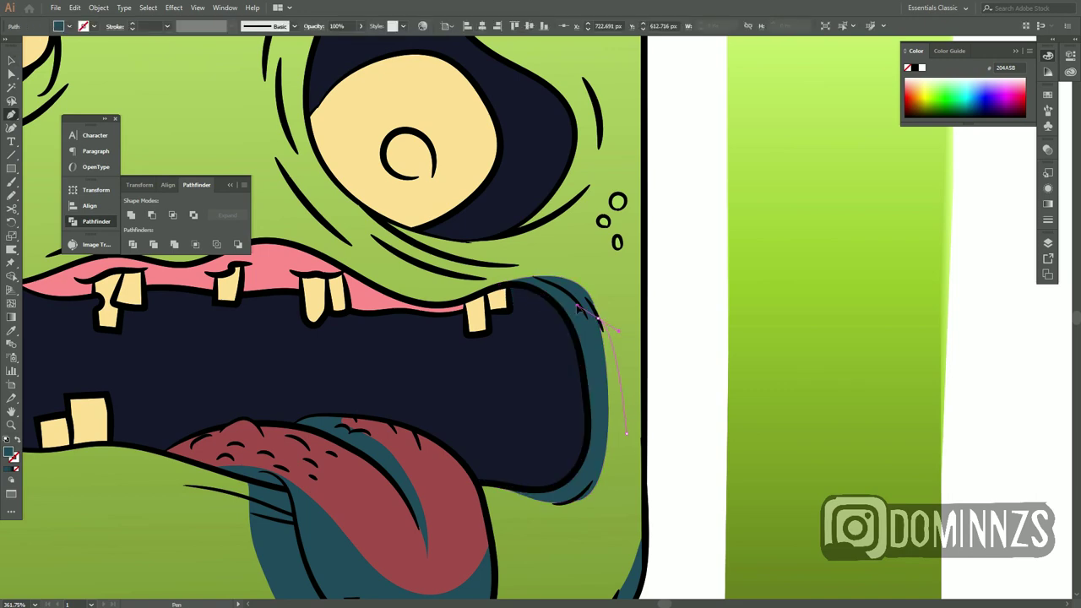
{"action": "left_click", "coordinate": [581, 309]}
{"action": "key", "text": "v"}
Draw a dark teal shadow shape on the lower tooth with the Pen tool
{"action": "scroll", "coordinate": [623, 459], "scroll_direction": "up", "scroll_amount": 2}
{"action": "scroll", "coordinate": [623, 458], "scroll_direction": "left", "scroll_amount": 5}
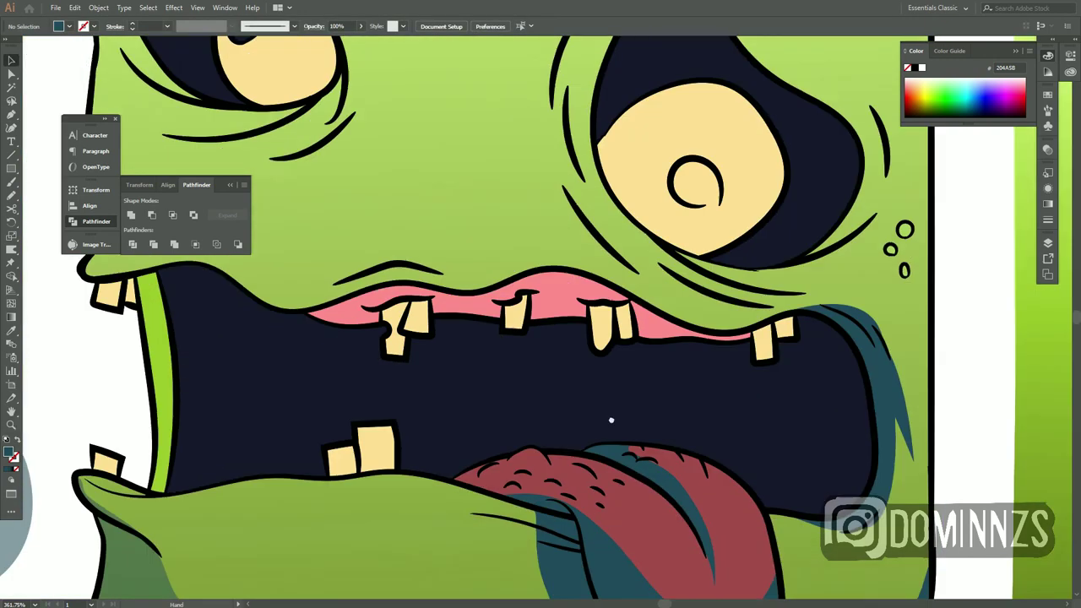
{"action": "scroll", "coordinate": [611, 422], "scroll_direction": "down", "scroll_amount": 1}
{"action": "key", "text": "p"}
{"action": "left_click", "coordinate": [341, 433]}
{"action": "scroll", "coordinate": [341, 443], "scroll_direction": "left", "scroll_amount": 10}
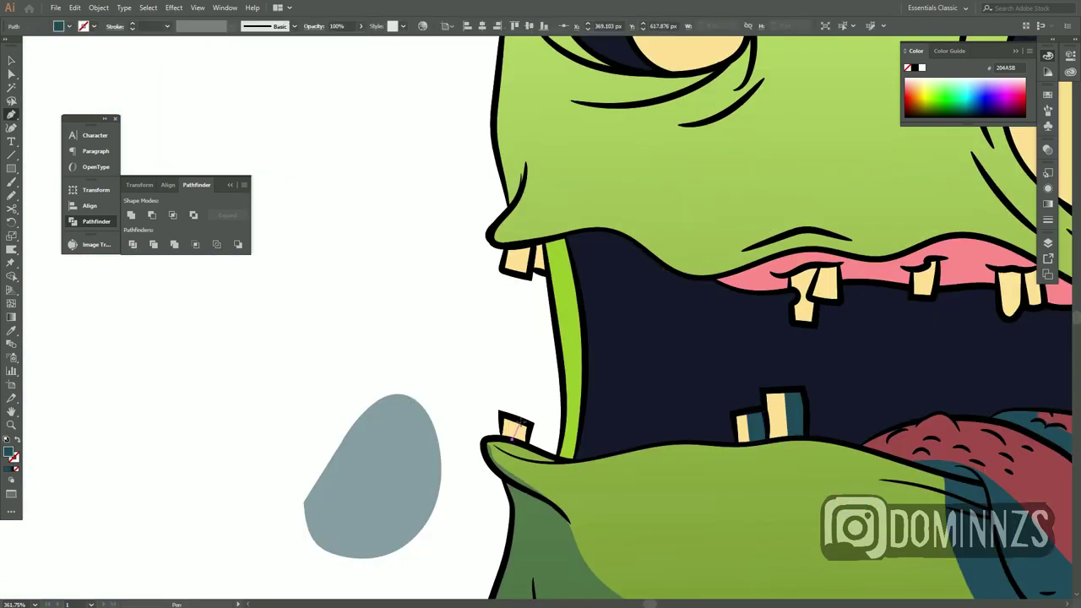
{"action": "key", "text": "ctrl+shift+a"}
Draw a dark teal shadow strip along the inner left lip
{"action": "scroll", "coordinate": [470, 527], "scroll_direction": "up", "scroll_amount": 1}
{"action": "left_click_drag", "start_coordinate": [424, 228], "coordinate": [434, 230]}
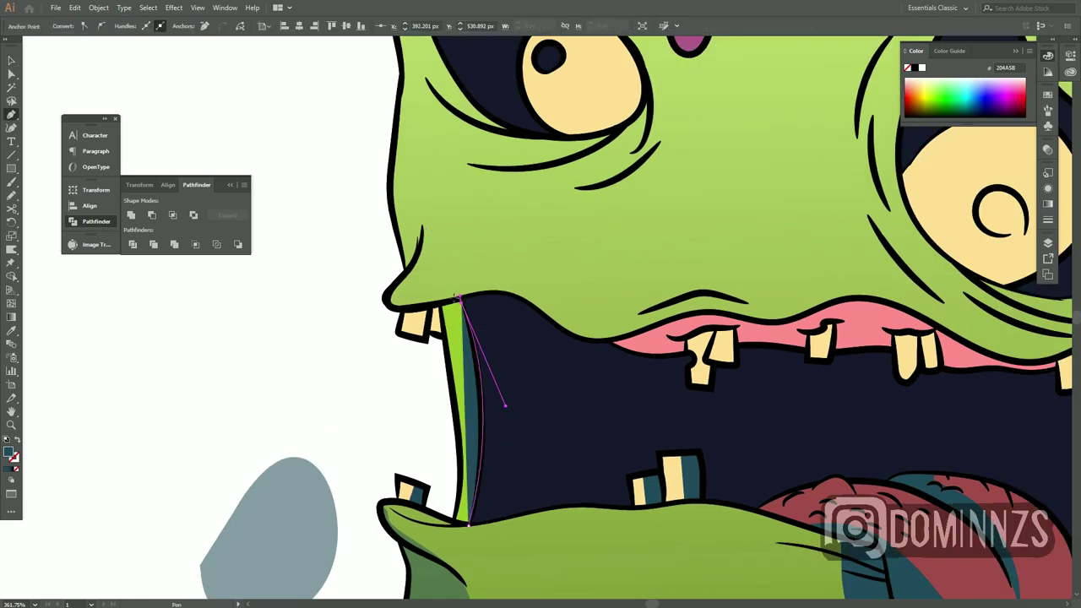
{"action": "scroll", "coordinate": [445, 575], "scroll_direction": "down", "scroll_amount": 3}
{"action": "left_click", "coordinate": [462, 439]}
{"action": "key", "text": "ctrl+shift+a"}
{"action": "scroll", "coordinate": [462, 443], "scroll_direction": "up", "scroll_amount": 3}
{"action": "scroll", "coordinate": [369, 306], "scroll_direction": "down", "scroll_amount": 2}
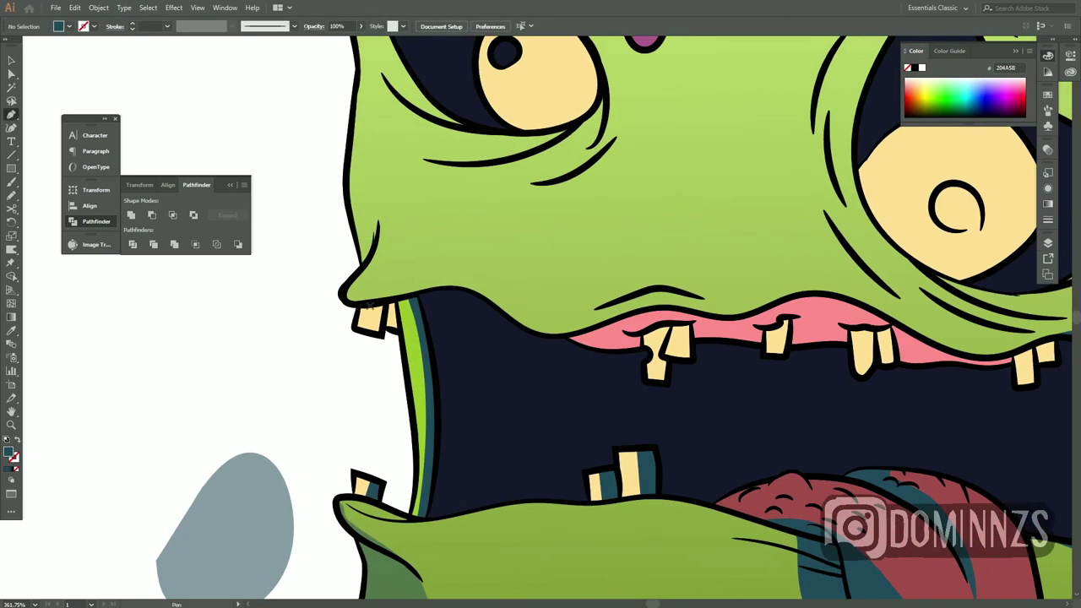
Start dark teal shadow shapes on the upper teeth
{"action": "scroll", "coordinate": [392, 325], "scroll_direction": "right", "scroll_amount": 8}
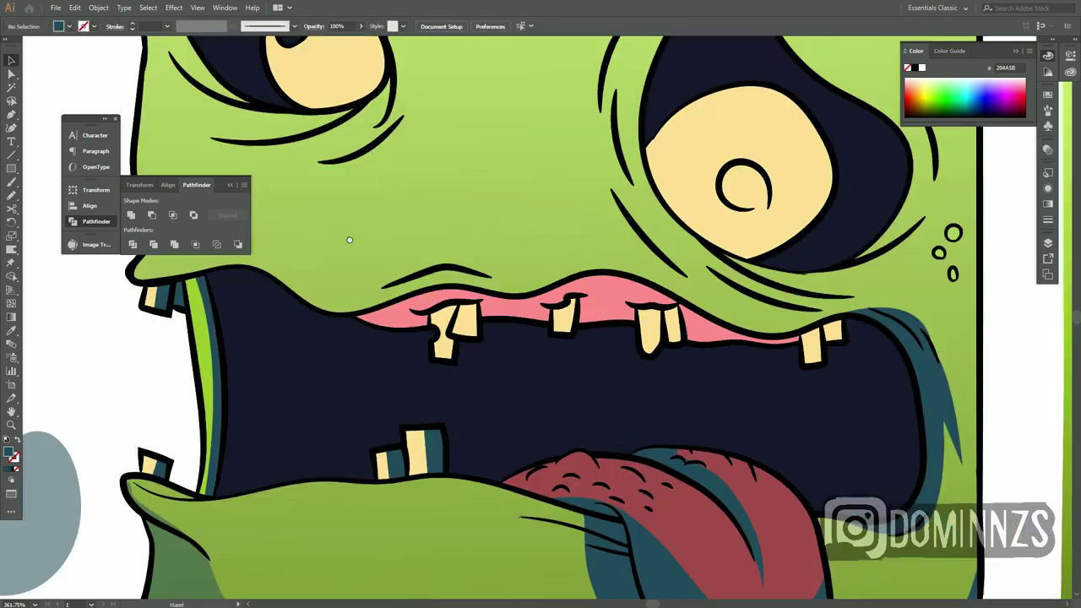
{"action": "scroll", "coordinate": [397, 412], "scroll_direction": "up", "scroll_amount": 2}
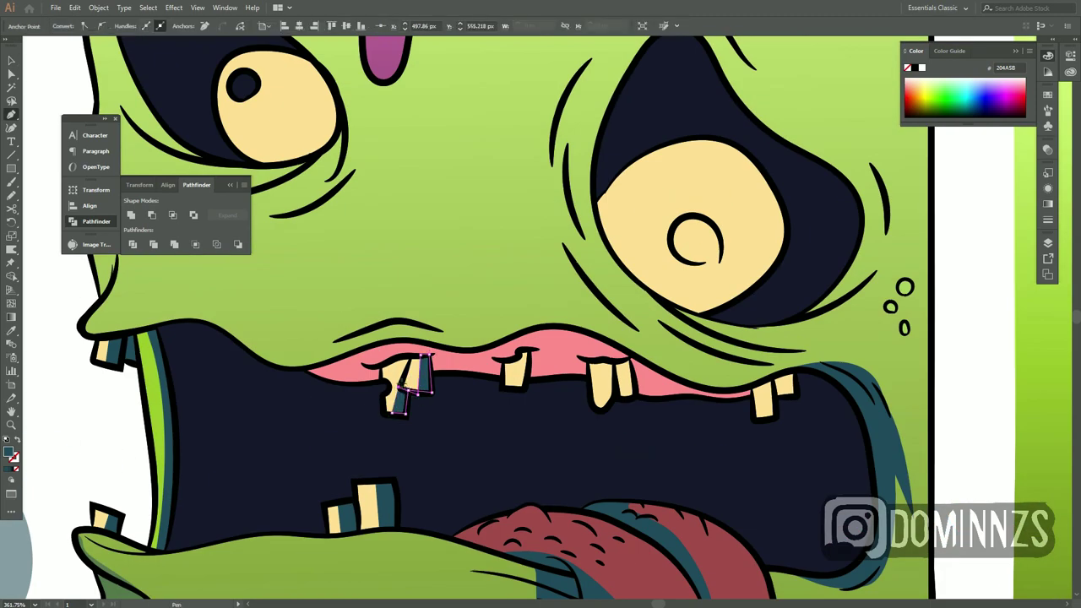
{"action": "left_click", "coordinate": [513, 383]}
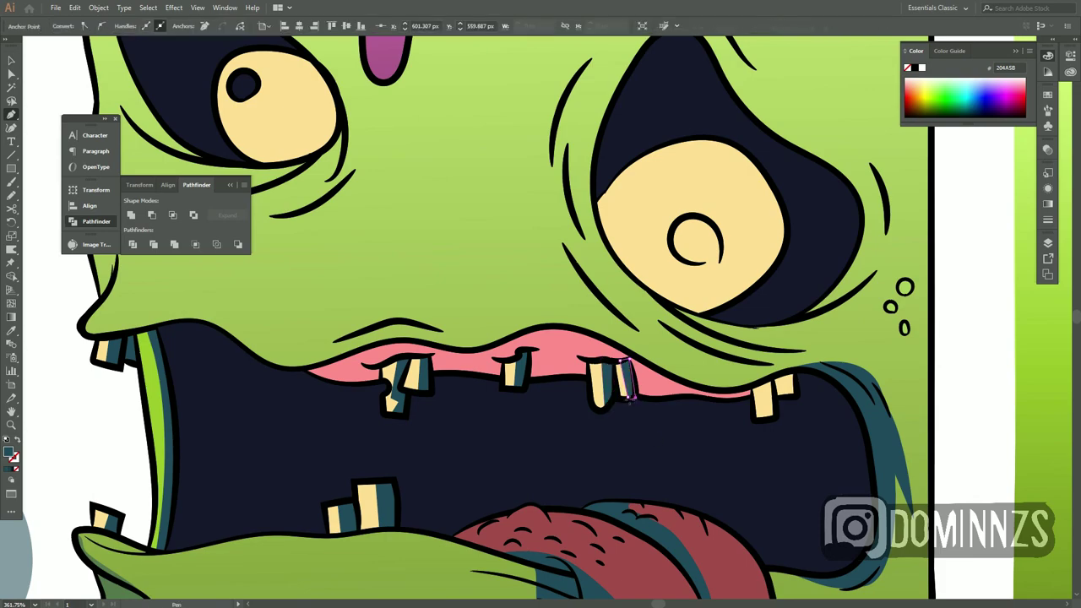
{"action": "scroll", "coordinate": [626, 378], "scroll_direction": "right", "scroll_amount": 10}
{"action": "scroll", "coordinate": [626, 378], "scroll_direction": "down", "scroll_amount": 1}
{"action": "left_click", "coordinate": [435, 321]}
Zoom in and curve a dark teal shadow around the left eye's upper left
{"action": "key", "text": "z"}
{"action": "scroll", "coordinate": [435, 333], "scroll_direction": "down", "scroll_amount": 5}
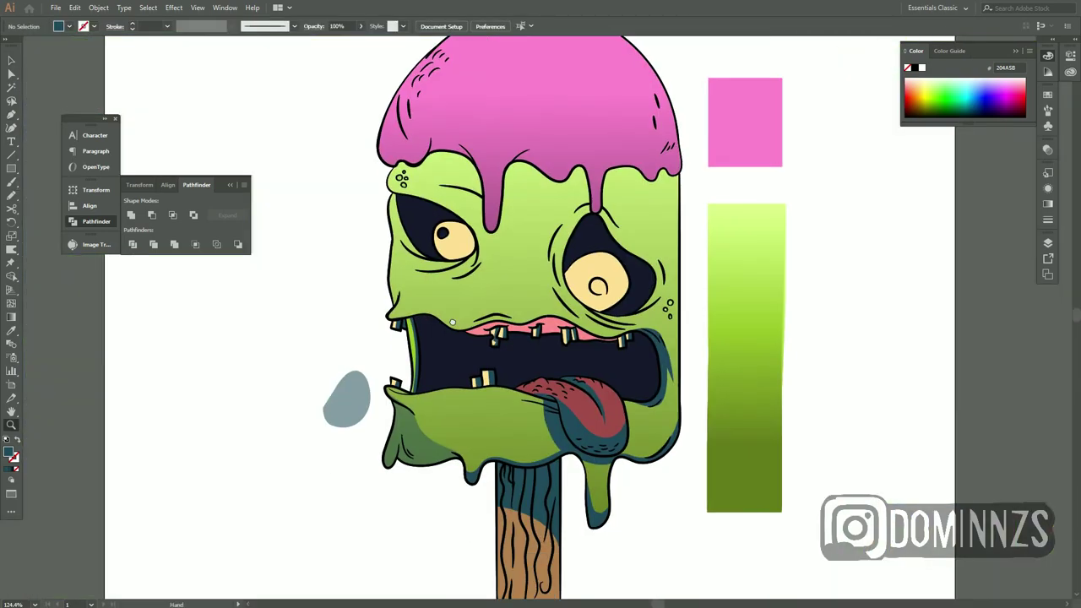
{"action": "scroll", "coordinate": [473, 371], "scroll_direction": "up", "scroll_amount": 3}
{"action": "scroll", "coordinate": [473, 372], "scroll_direction": "up", "scroll_amount": 3}
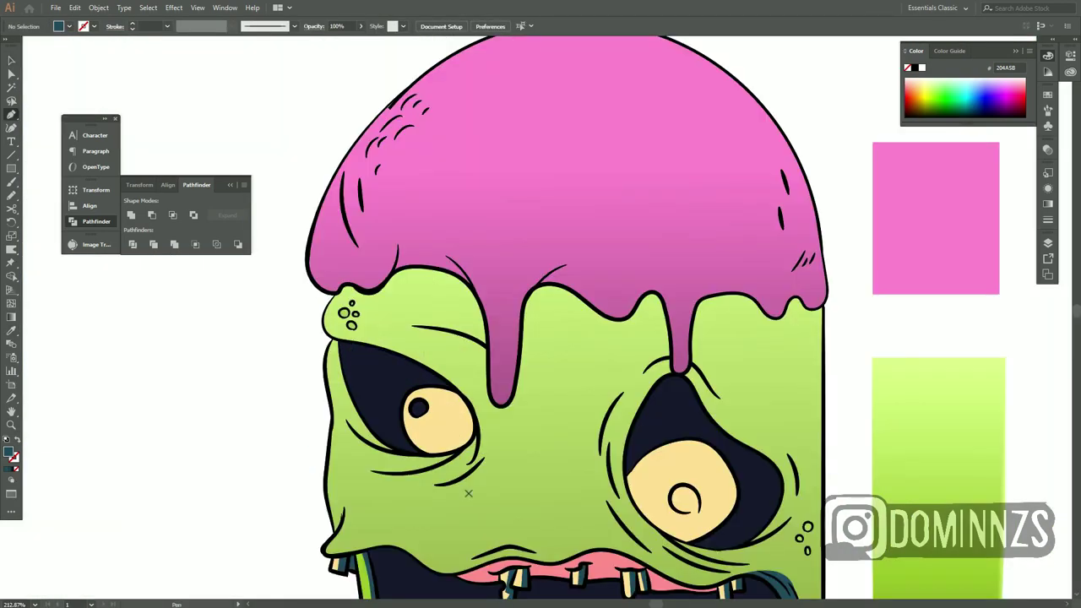
{"action": "left_click_drag", "start_coordinate": [348, 512], "coordinate": [343, 513]}
{"action": "left_click", "coordinate": [324, 361]}
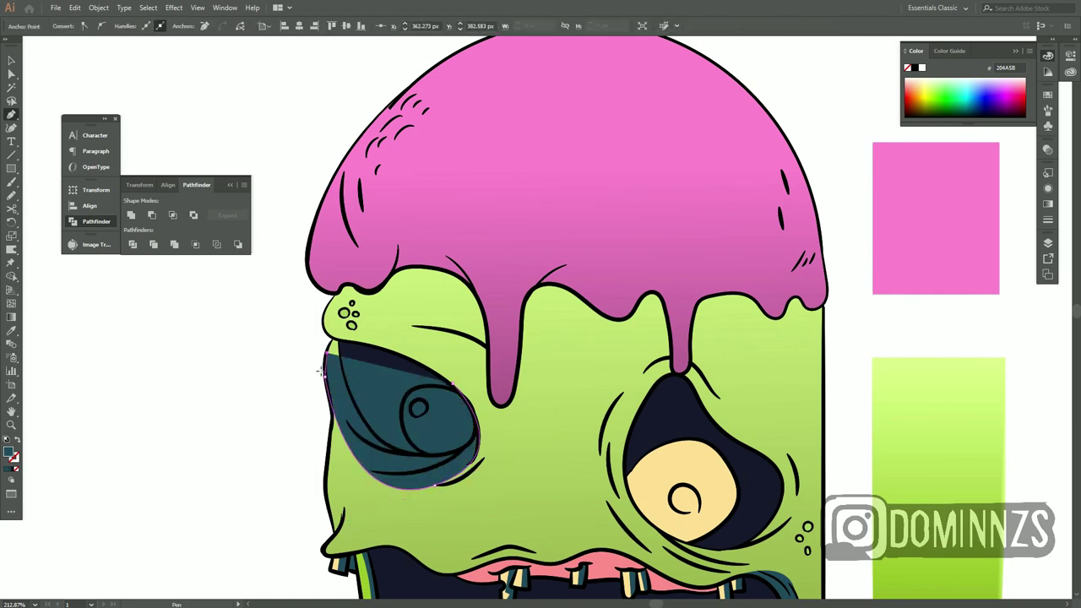
Close the left-eye shadow and send it behind the yellow eyeball with Ctrl+[
{"action": "key", "text": "z"}
{"action": "scroll", "coordinate": [327, 384], "scroll_direction": "up", "scroll_amount": 3}
{"action": "left_click", "coordinate": [317, 369]}
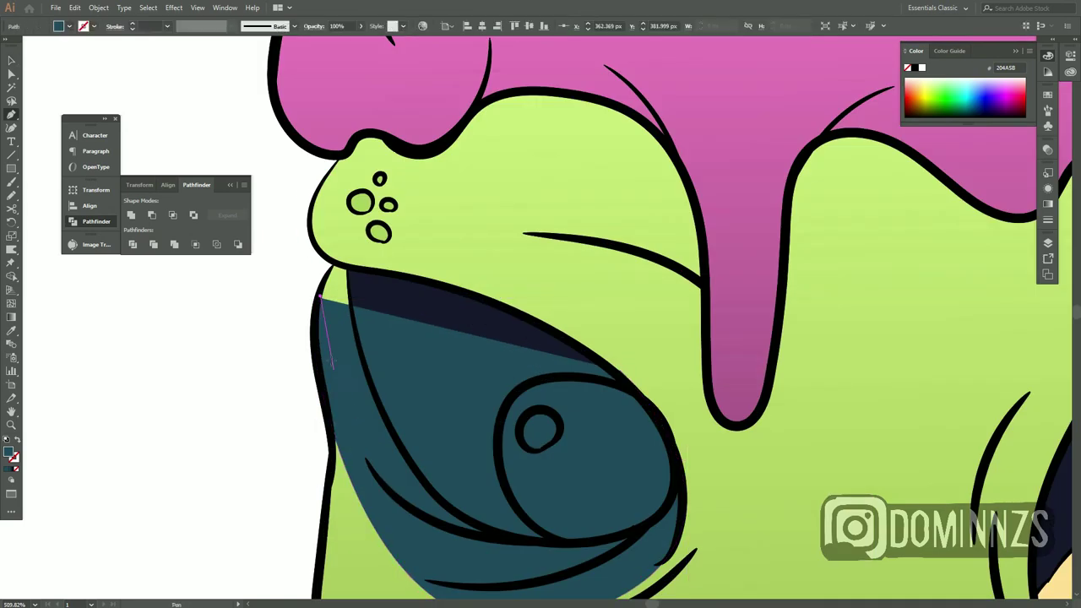
{"action": "left_click_drag", "start_coordinate": [319, 296], "coordinate": [314, 355]}
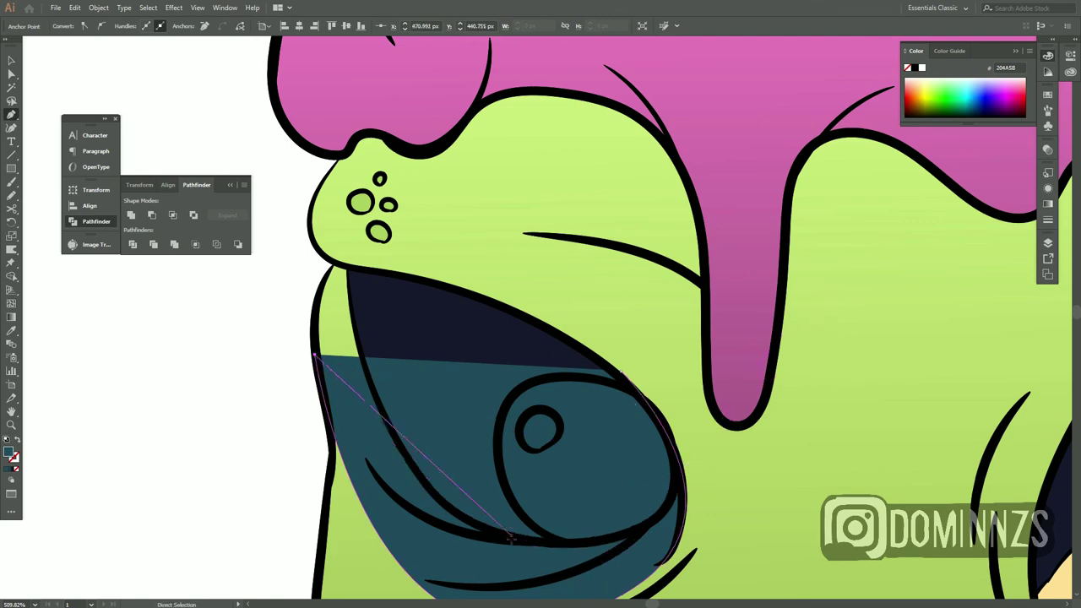
{"action": "key", "text": "ctrl+bracketleft"}
{"action": "scroll", "coordinate": [620, 478], "scroll_direction": "down", "scroll_amount": 1}
{"action": "key", "text": "v"}
{"action": "key", "text": "ctrl+shift+a"}
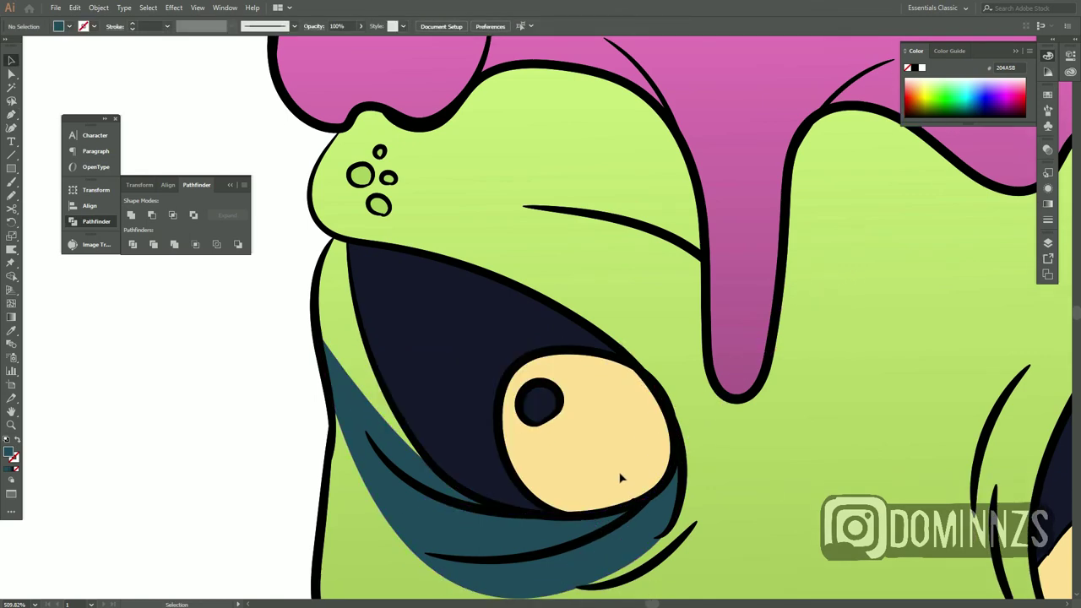
Draw a pointed teal shadow wedge beneath the left eye
{"action": "left_click_drag", "start_coordinate": [347, 245], "coordinate": [356, 370]}
{"action": "key", "text": "ctrl+shift+a"}
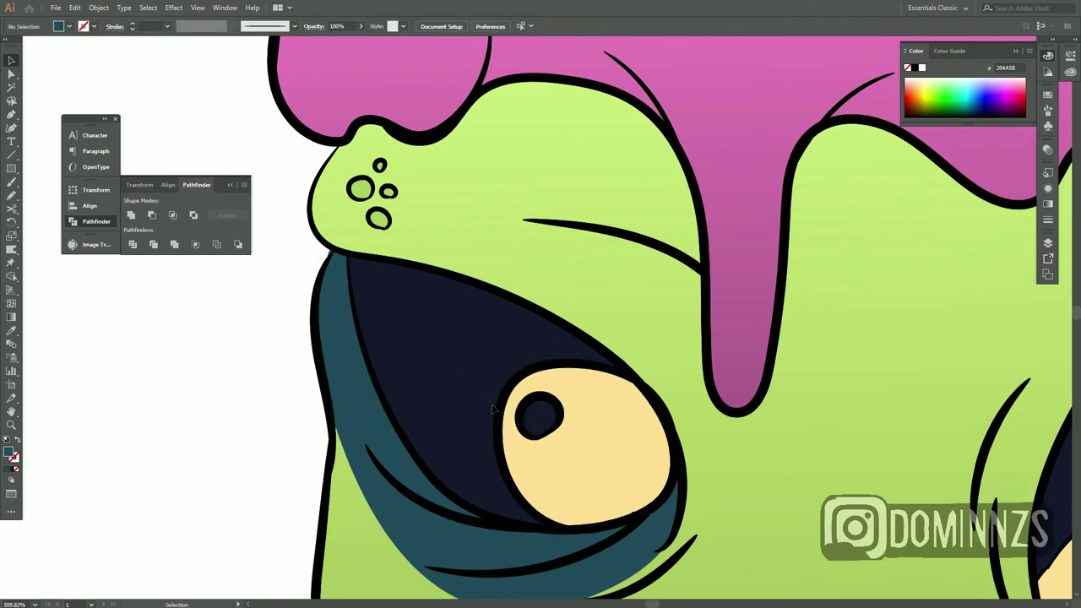
{"action": "scroll", "coordinate": [424, 527], "scroll_direction": "down", "scroll_amount": 5}
{"action": "scroll", "coordinate": [424, 526], "scroll_direction": "up", "scroll_amount": 6}
{"action": "left_click_drag", "start_coordinate": [345, 549], "coordinate": [380, 494]}
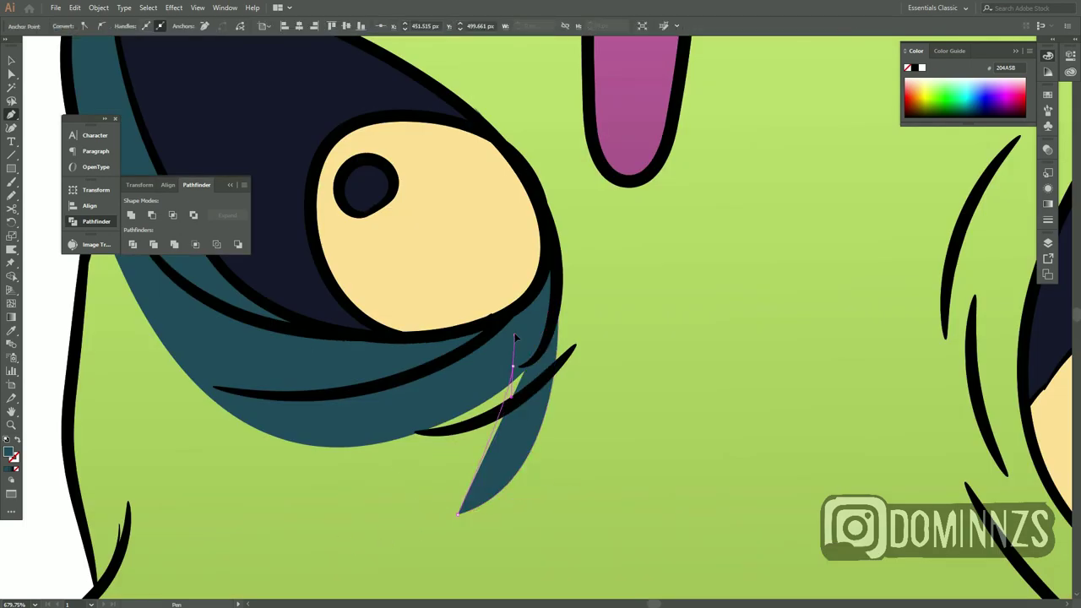
{"action": "key", "text": "v"}
{"action": "left_click", "coordinate": [662, 420]}
{"action": "key", "text": "z"}
{"action": "scroll", "coordinate": [604, 426], "scroll_direction": "down", "scroll_amount": 5}
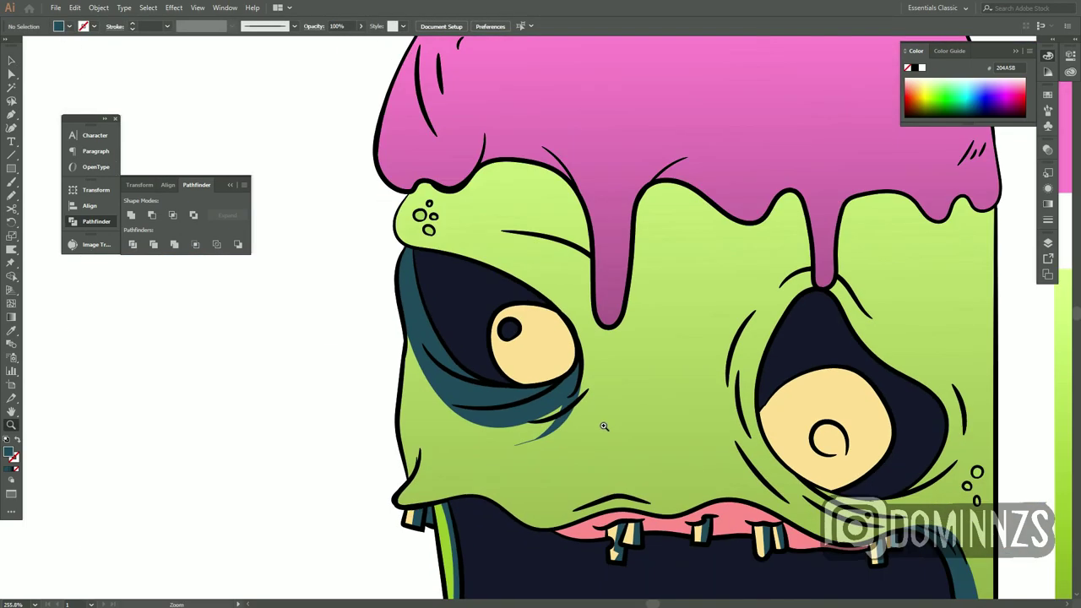
{"action": "scroll", "coordinate": [507, 405], "scroll_direction": "up", "scroll_amount": 3}
Draw another teal shadow shape over the top of the left eye
{"action": "key", "text": "p"}
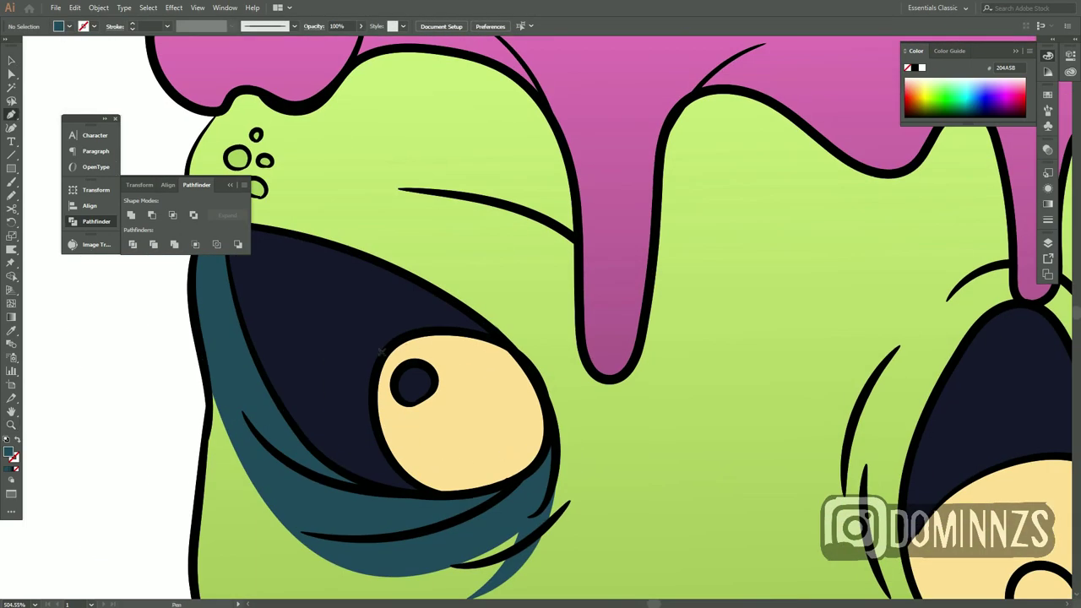
{"action": "left_click", "coordinate": [382, 349]}
{"action": "left_click_drag", "start_coordinate": [511, 478], "coordinate": [483, 483]}
{"action": "scroll", "coordinate": [483, 483], "scroll_direction": "down", "scroll_amount": 3}
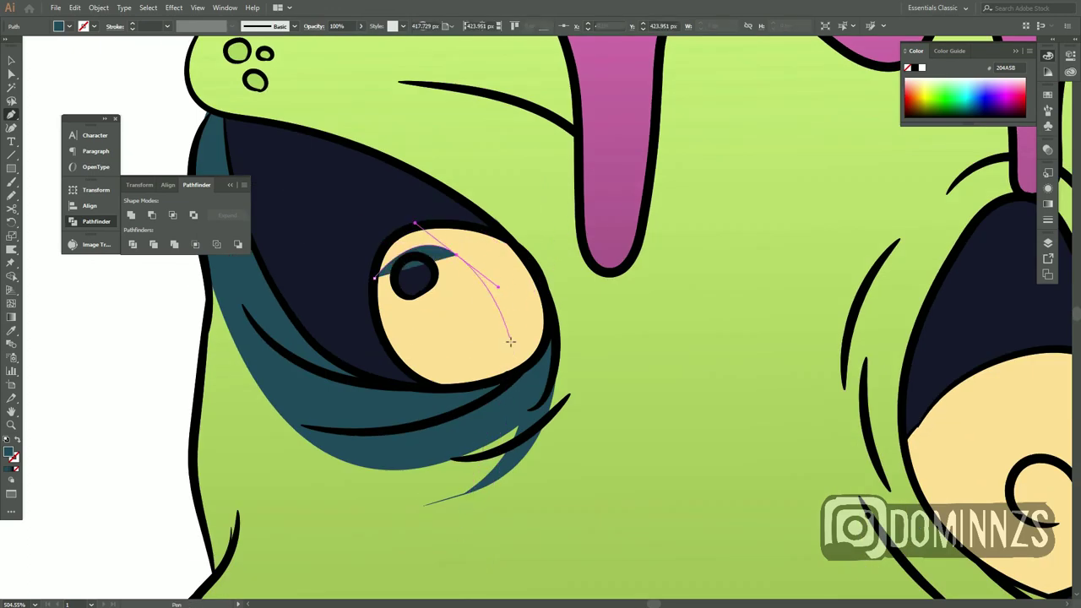
{"action": "left_click", "coordinate": [374, 278]}
{"action": "key", "text": "v"}
{"action": "left_click", "coordinate": [667, 323]}
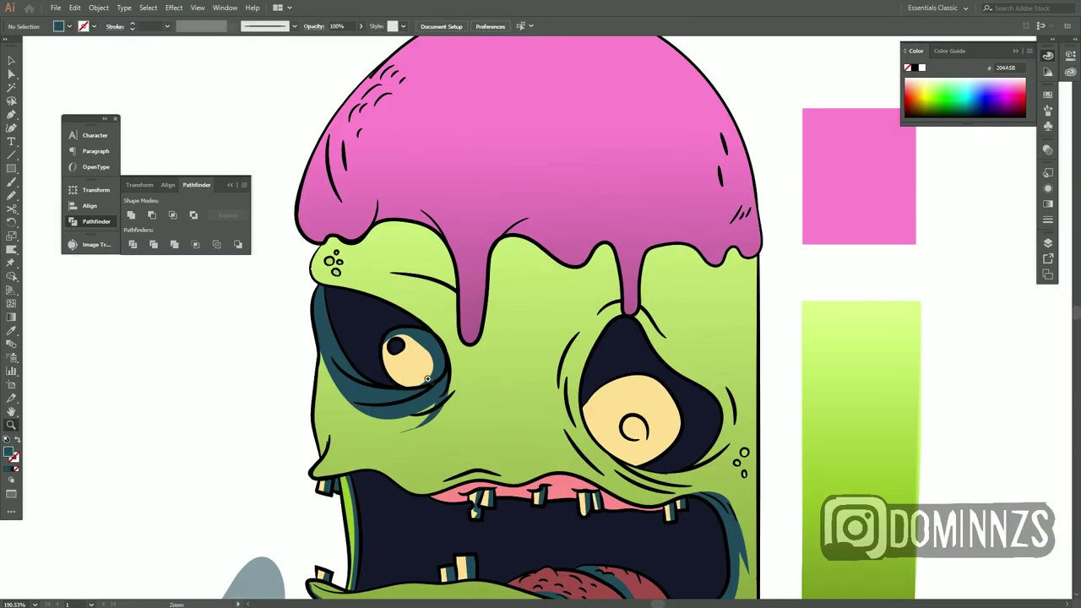
{"action": "left_click_drag", "start_coordinate": [427, 379], "coordinate": [566, 374]}
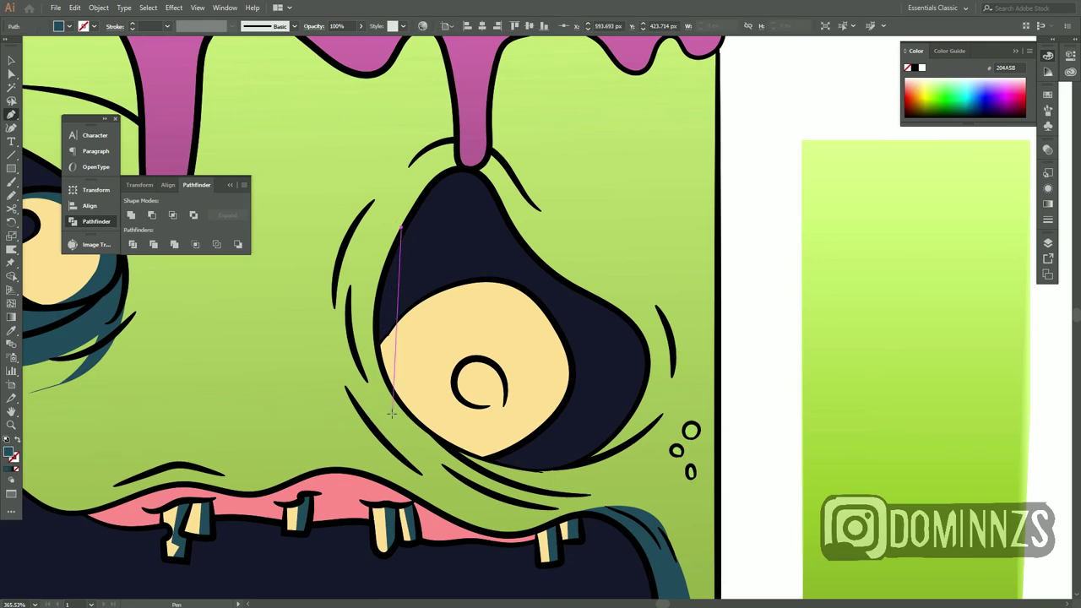
Curve a teal shadow around the right eye's left, bottom and right sides, behind the eyeball
{"action": "left_click_drag", "start_coordinate": [391, 414], "coordinate": [454, 492]}
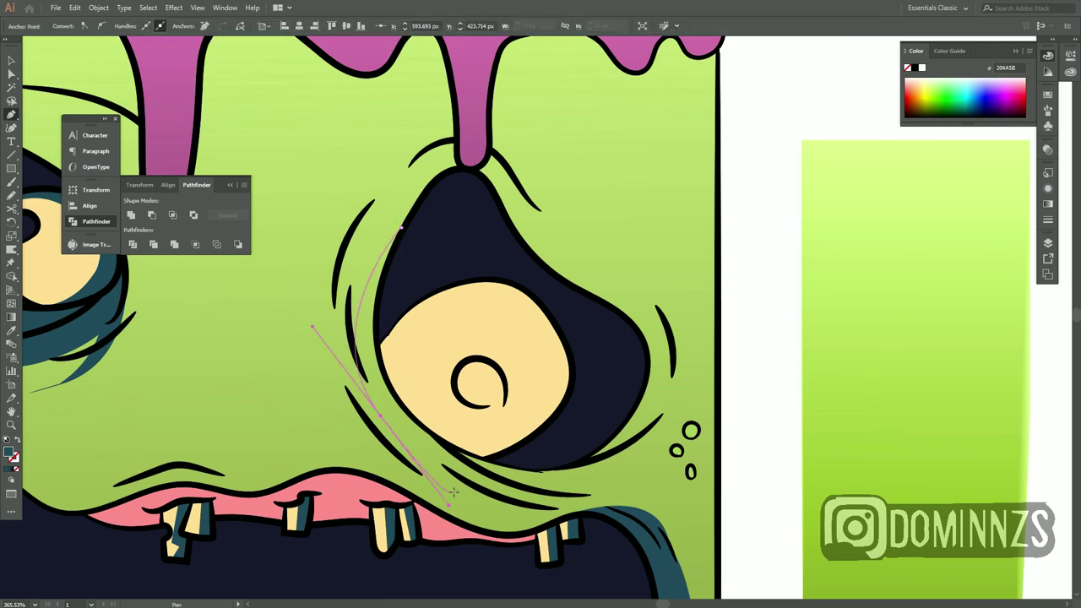
{"action": "left_click_drag", "start_coordinate": [679, 395], "coordinate": [686, 262]}
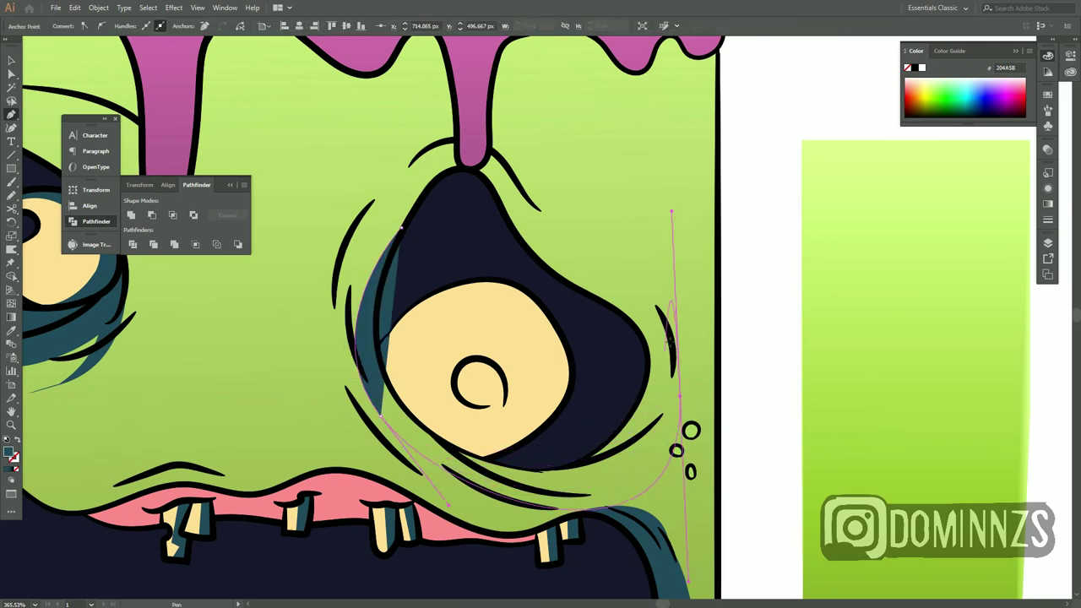
{"action": "left_click_drag", "start_coordinate": [612, 304], "coordinate": [743, 338]}
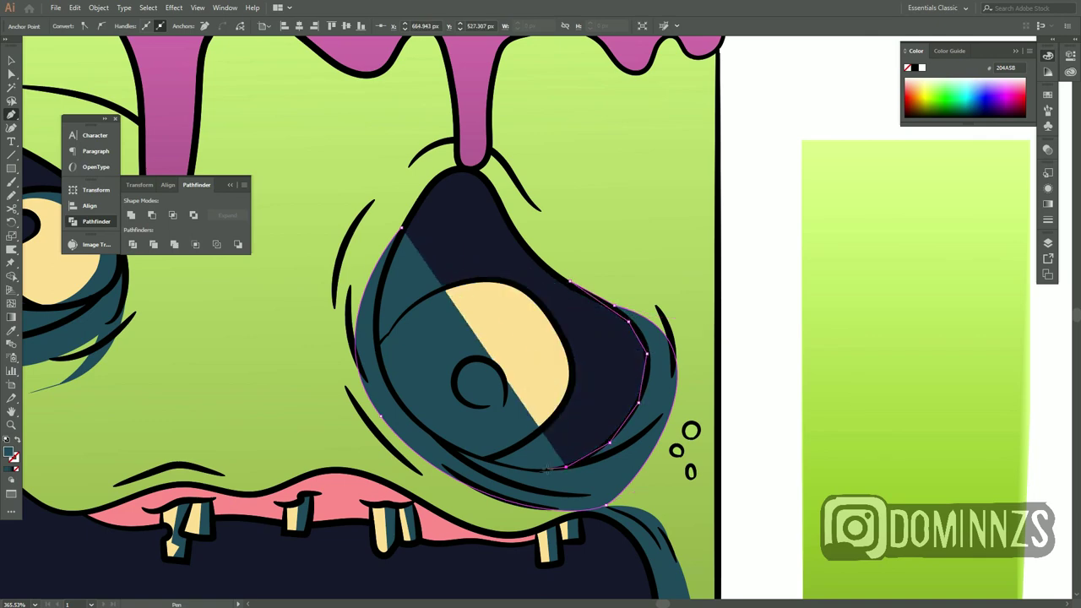
{"action": "key", "text": "v"}
{"action": "left_click", "coordinate": [612, 208]}
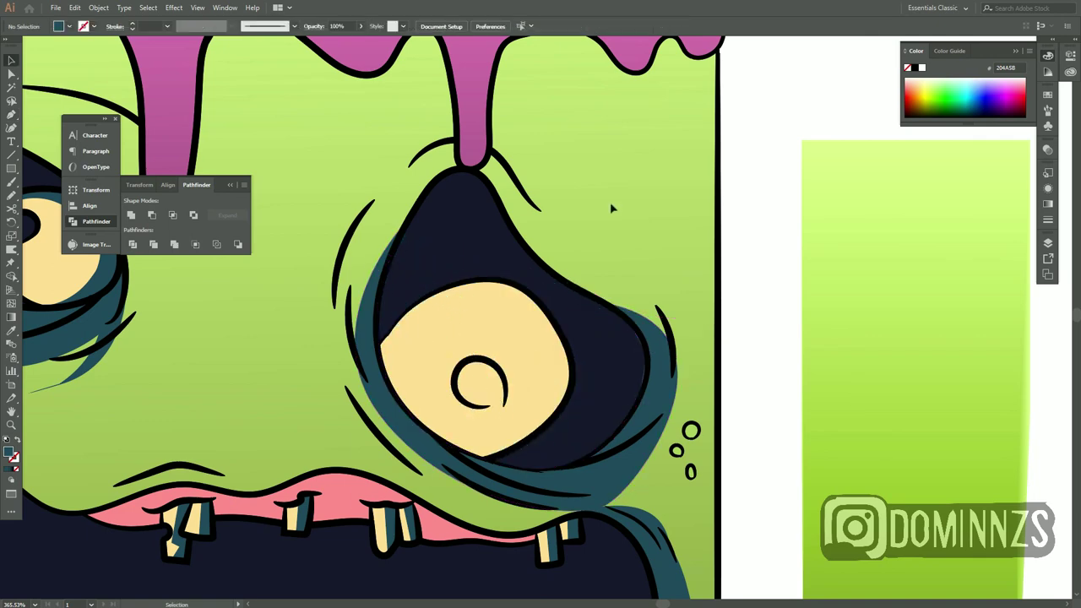
{"action": "left_click", "coordinate": [626, 382]}
Draw a freehand teal shadow along the left drip's edge with the Pencil tool
{"action": "key", "text": "z"}
{"action": "scroll", "coordinate": [605, 382], "scroll_direction": "up", "scroll_amount": 5}
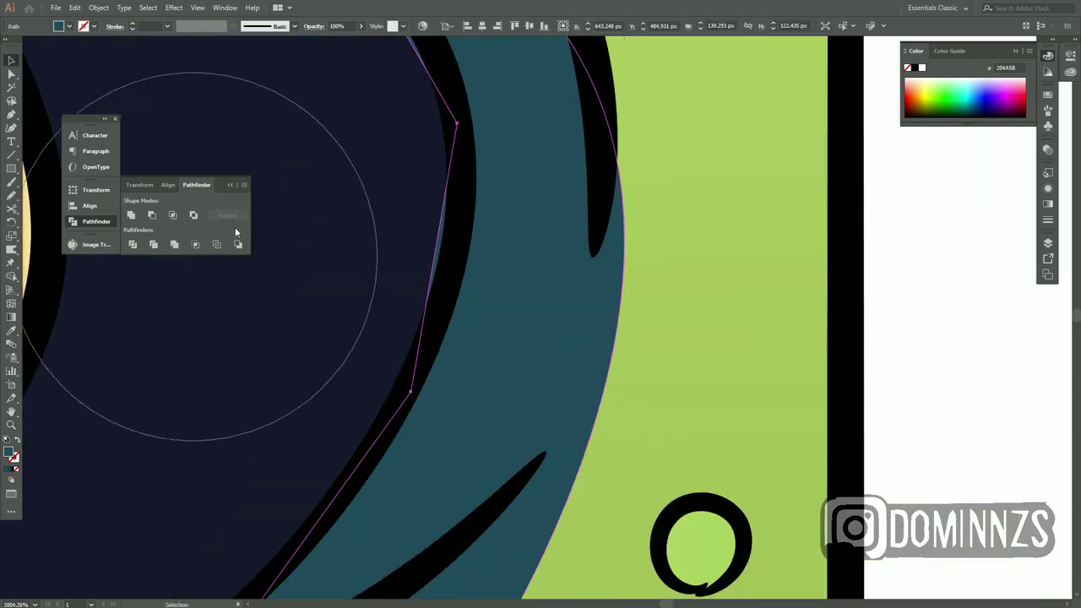
{"action": "scroll", "coordinate": [470, 341], "scroll_direction": "down", "scroll_amount": 5}
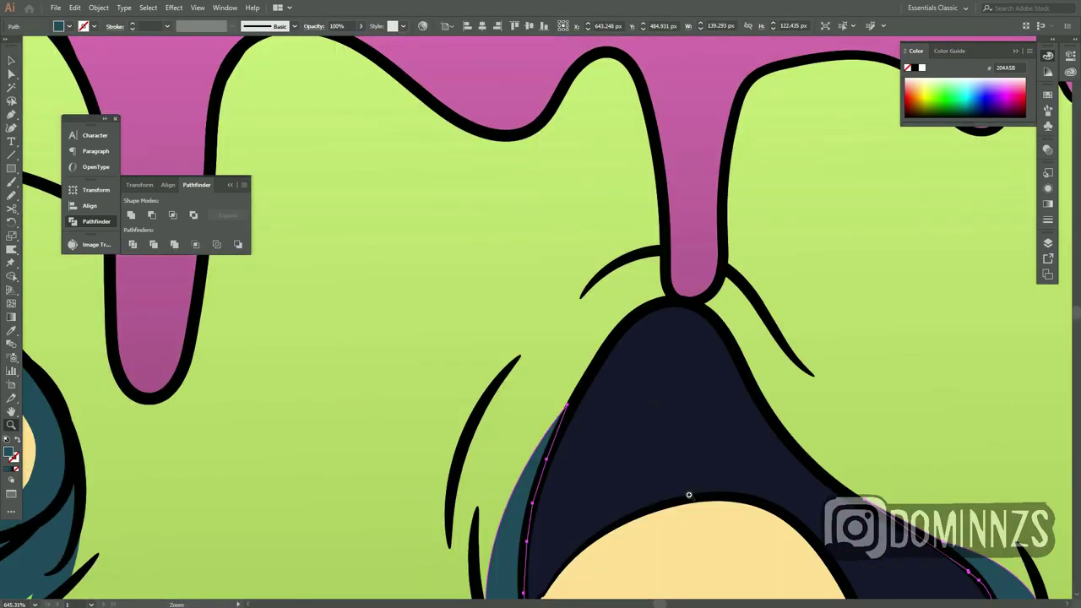
{"action": "key", "text": "n"}
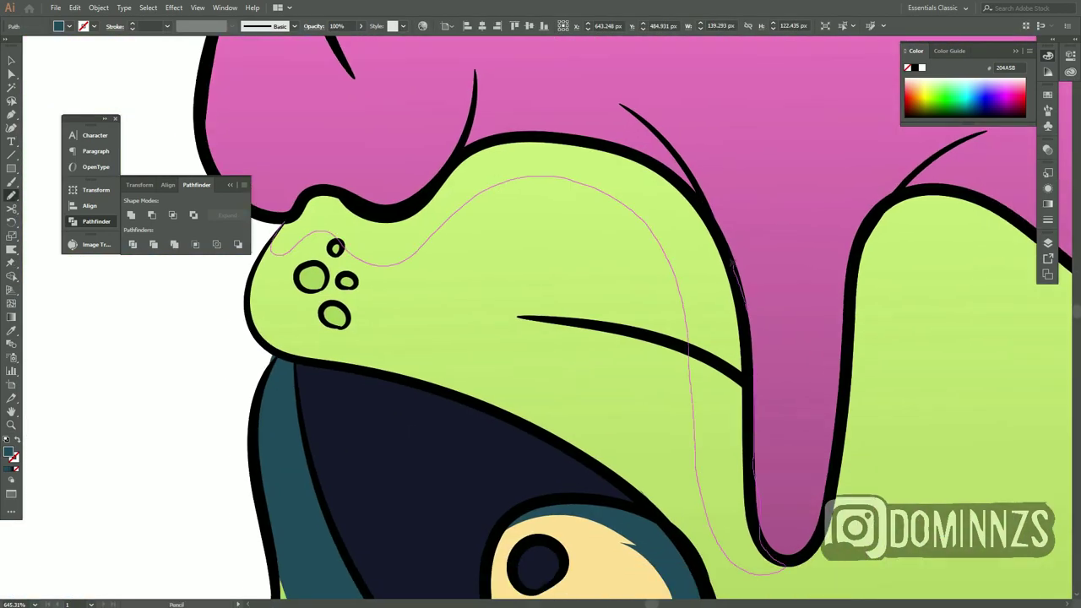
{"action": "left_click_drag", "start_coordinate": [527, 183], "coordinate": [479, 370]}
{"action": "key", "text": "v"}
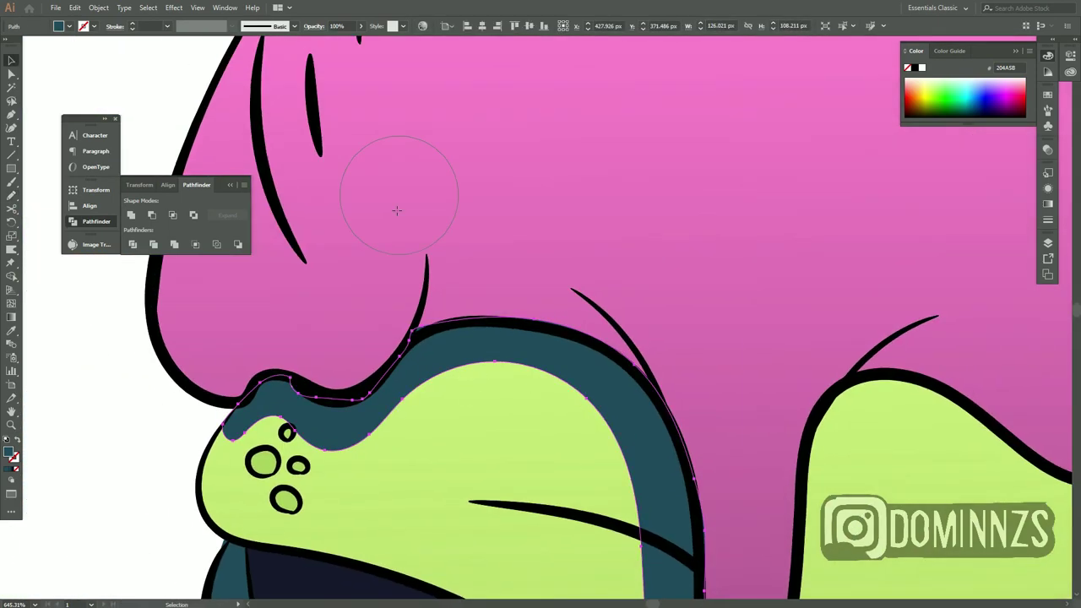
{"action": "left_click_drag", "start_coordinate": [396, 210], "coordinate": [710, 362]}
Draw a teal shadow beneath the middle pink drip, shaped to follow the black outline
{"action": "scroll", "coordinate": [296, 389], "scroll_direction": "right", "scroll_amount": 5}
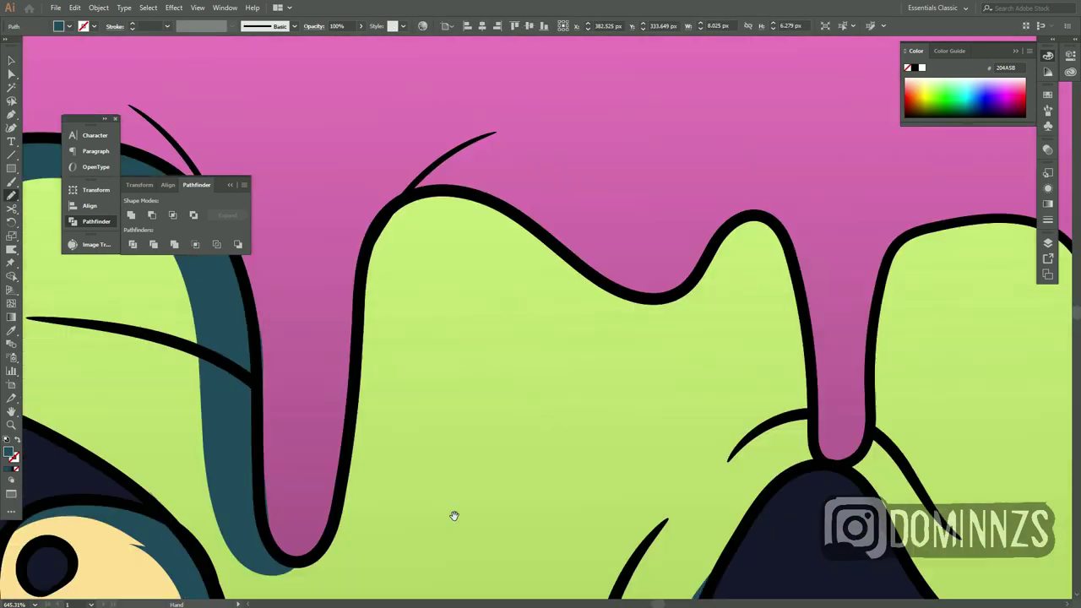
{"action": "left_click_drag", "start_coordinate": [330, 338], "coordinate": [764, 530]}
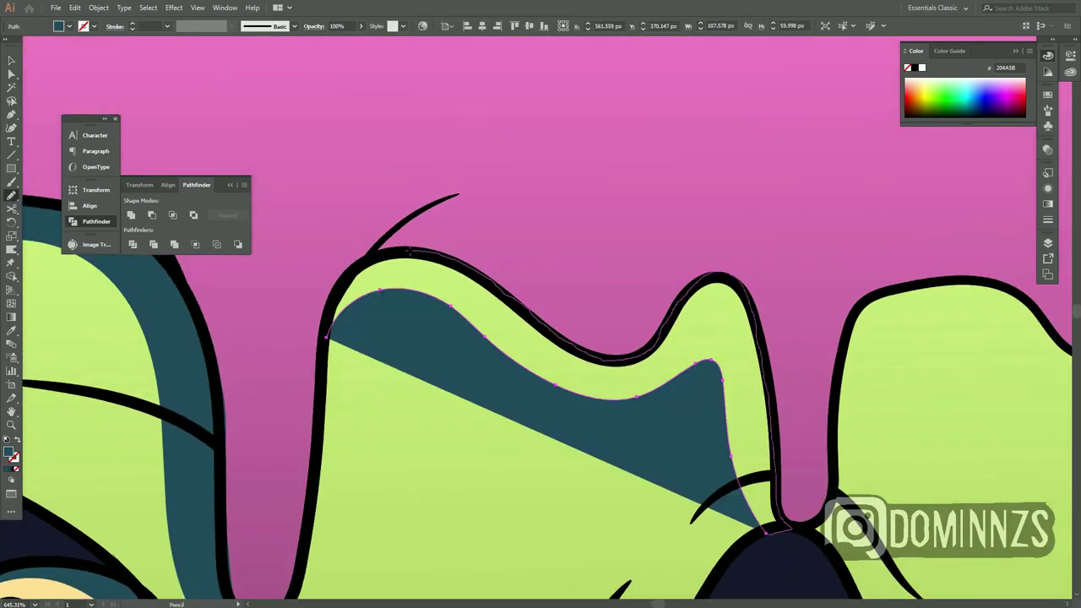
{"action": "left_click_drag", "start_coordinate": [408, 251], "coordinate": [326, 336]}
{"action": "key", "text": "ctrl+shift+a"}
{"action": "key", "text": "z"}
{"action": "left_click", "coordinate": [667, 452], "text": "alt"}
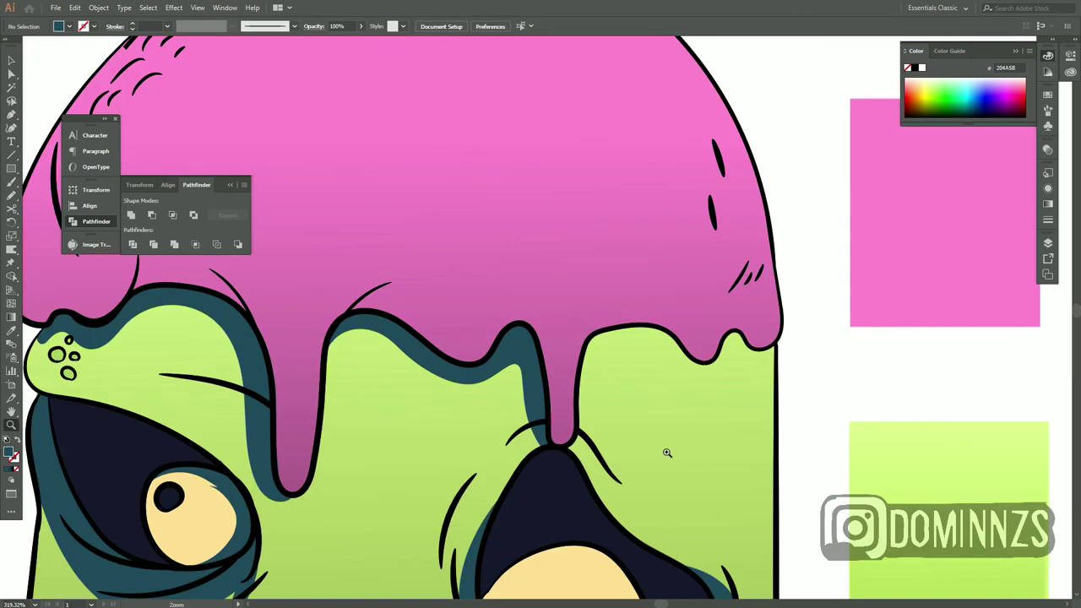
{"action": "scroll", "coordinate": [507, 434], "scroll_direction": "right", "scroll_amount": 3}
{"action": "scroll", "coordinate": [338, 414], "scroll_direction": "up", "scroll_amount": 3}
{"action": "scroll", "coordinate": [253, 409], "scroll_direction": "left", "scroll_amount": 5}
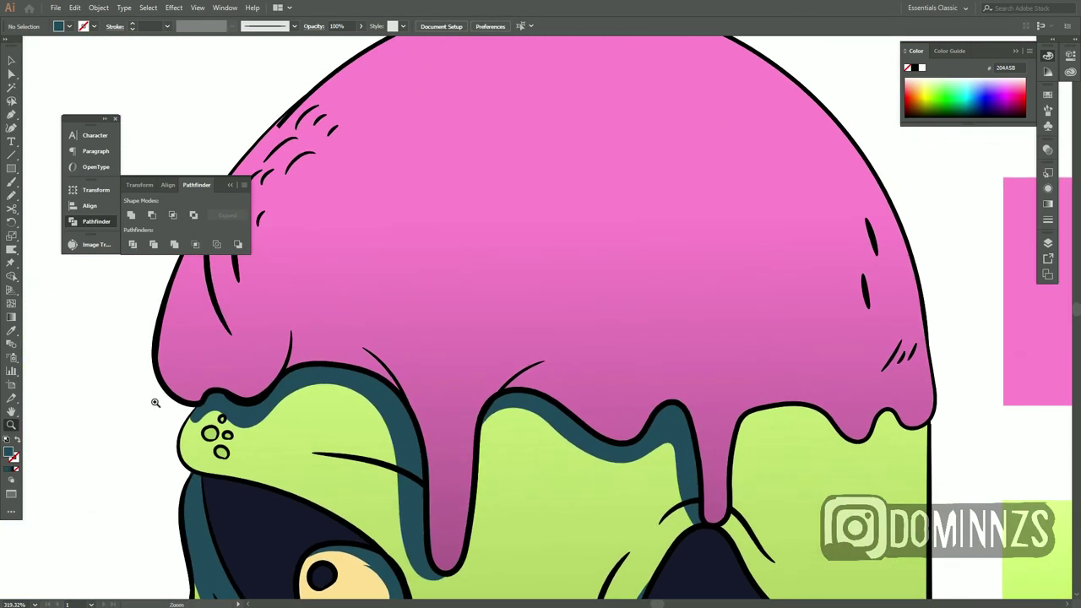
{"action": "scroll", "coordinate": [185, 401], "scroll_direction": "up", "scroll_amount": 1}
Add freehand teal shadows under the left drip and along the middle drip's edge
{"action": "key", "text": "n"}
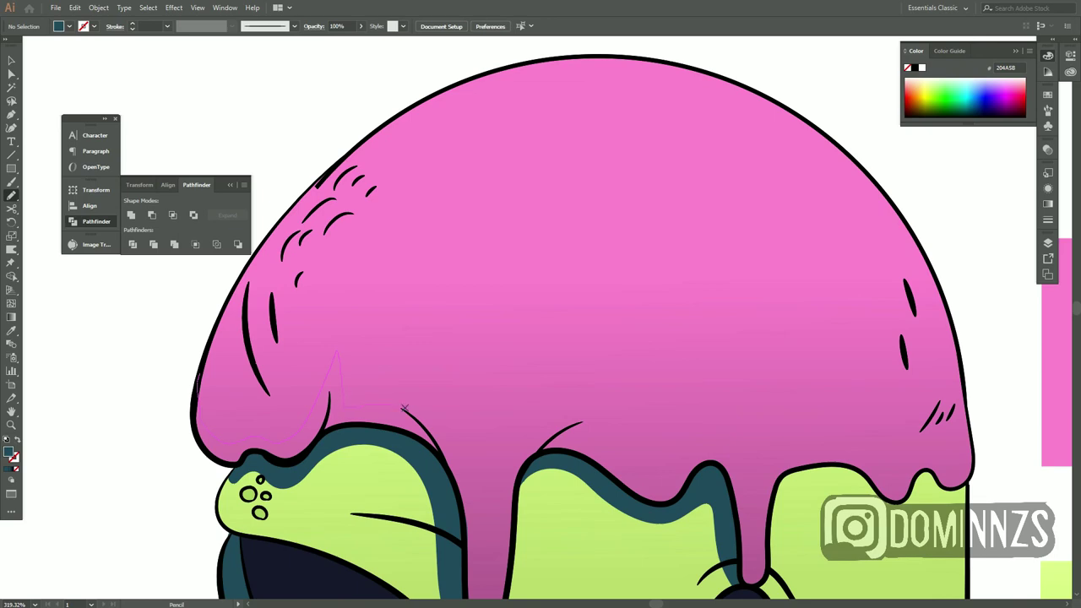
{"action": "left_click_drag", "start_coordinate": [279, 469], "coordinate": [198, 404]}
{"action": "scroll", "coordinate": [482, 490], "scroll_direction": "down", "scroll_amount": 3}
{"action": "scroll", "coordinate": [482, 489], "scroll_direction": "right", "scroll_amount": 3}
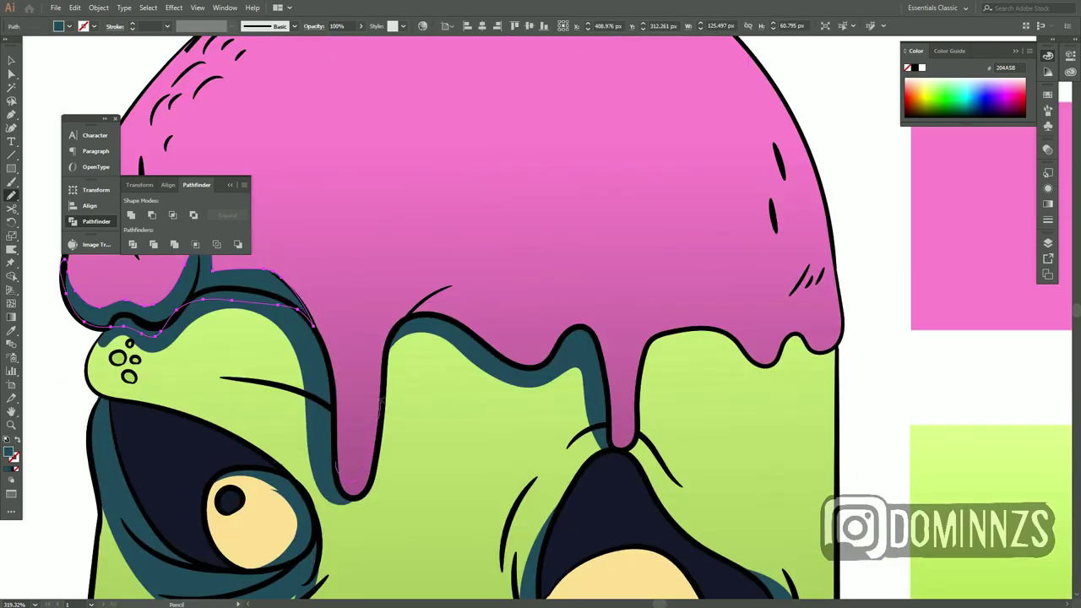
{"action": "left_click_drag", "start_coordinate": [376, 394], "coordinate": [299, 480]}
{"action": "left_click_drag", "start_coordinate": [447, 416], "coordinate": [254, 424]}
{"action": "scroll", "coordinate": [297, 453], "scroll_direction": "right", "scroll_amount": 5}
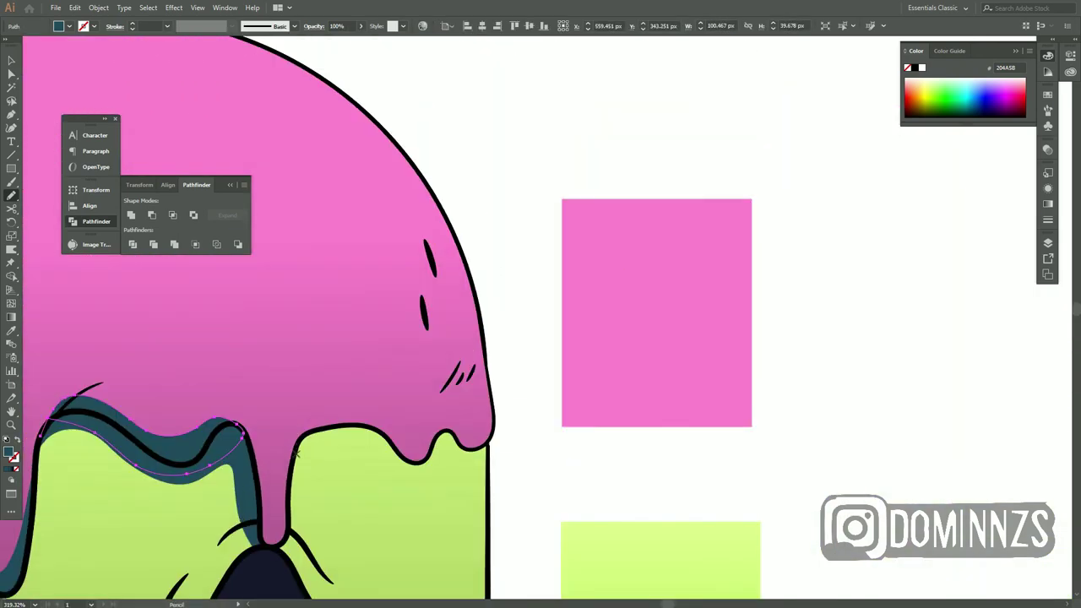
{"action": "key", "text": "ctrl+shift+a"}
Zoom out to review the drip shadows across the whole popsicle
{"action": "key", "text": "z"}
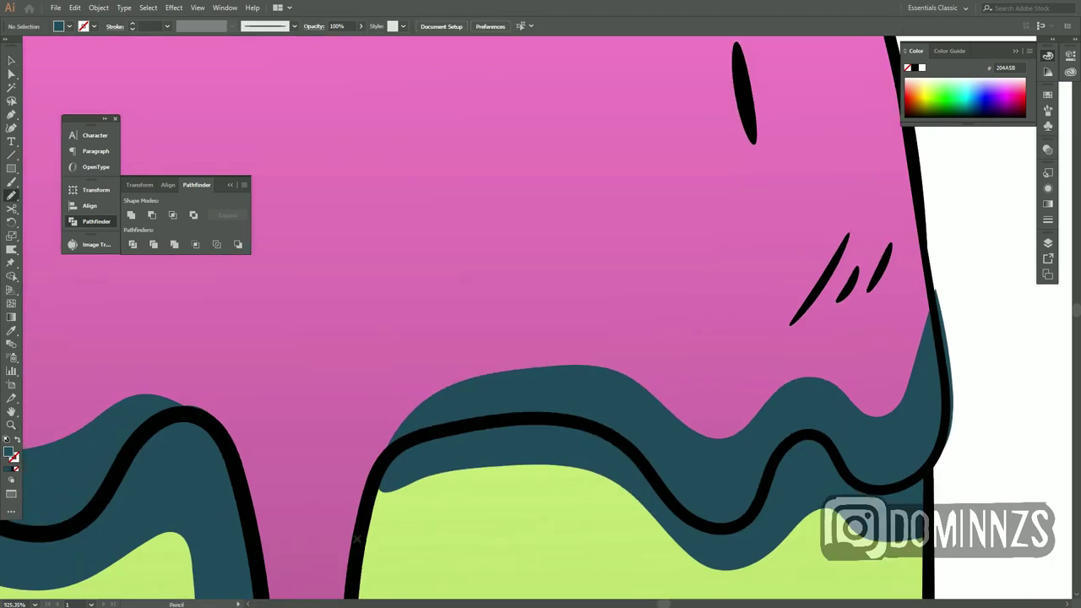
{"action": "left_click_drag", "start_coordinate": [506, 354], "coordinate": [321, 409]}
{"action": "scroll", "coordinate": [321, 409], "scroll_direction": "down", "scroll_amount": 3}
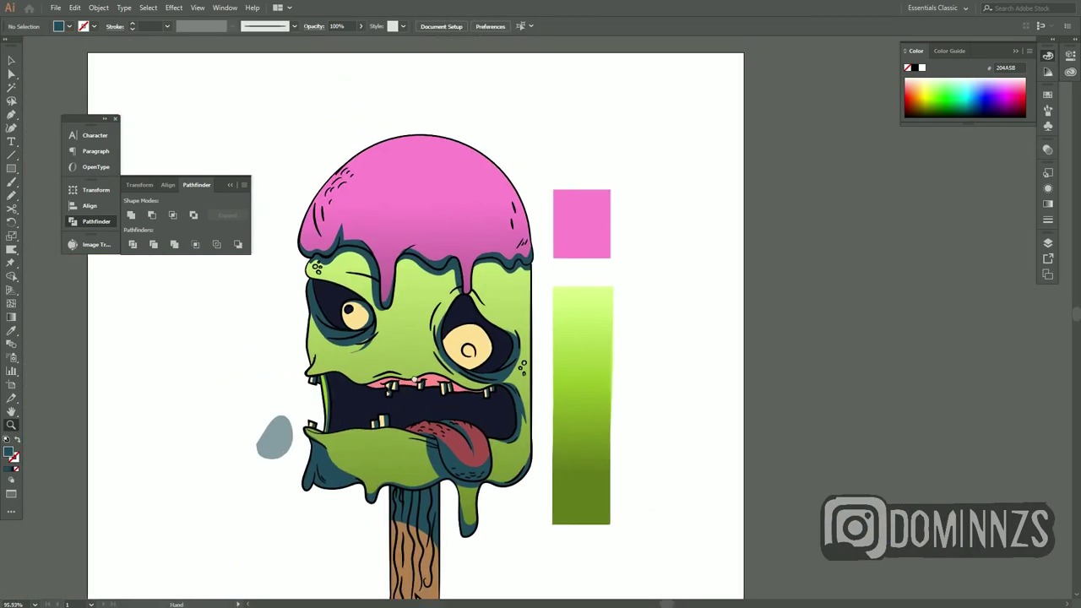
{"action": "scroll", "coordinate": [424, 406], "scroll_direction": "up", "scroll_amount": 5}
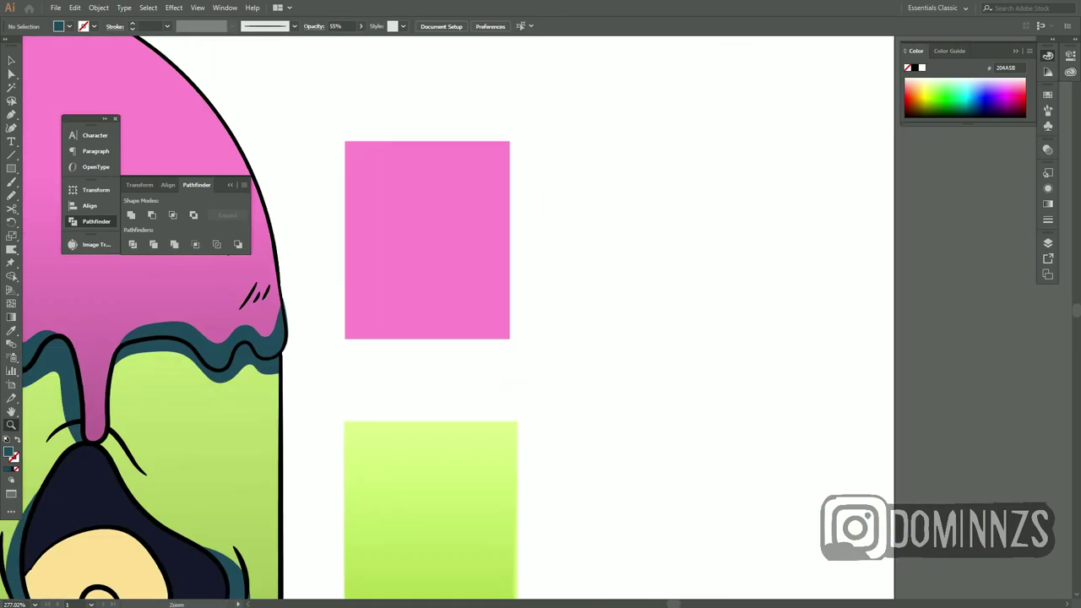
{"action": "key", "text": "n"}
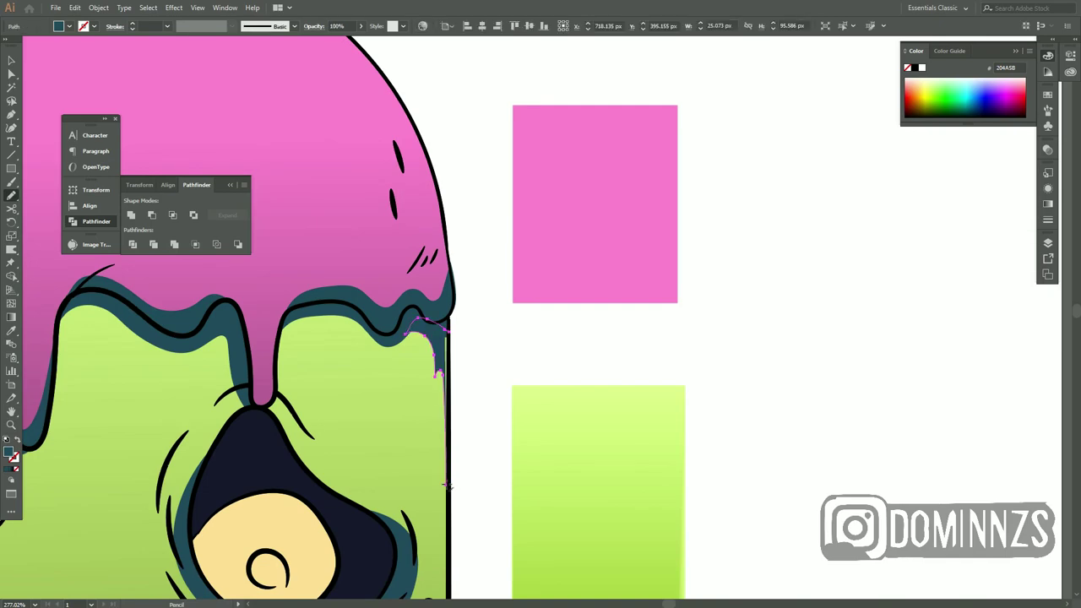
{"action": "scroll", "coordinate": [396, 311], "scroll_direction": "up", "scroll_amount": 3}
{"action": "scroll", "coordinate": [565, 387], "scroll_direction": "down", "scroll_amount": 5}
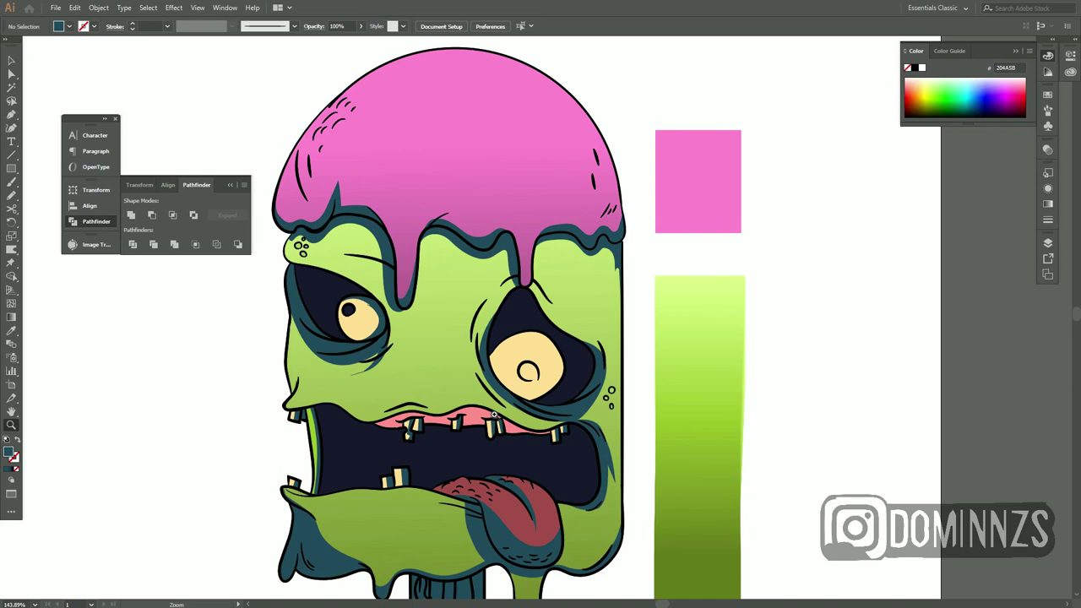
Draw a pupil shape inside the right eye
{"action": "scroll", "coordinate": [523, 422], "scroll_direction": "down", "scroll_amount": 1}
{"action": "scroll", "coordinate": [560, 357], "scroll_direction": "up", "scroll_amount": 3}
{"action": "scroll", "coordinate": [506, 410], "scroll_direction": "up", "scroll_amount": 2}
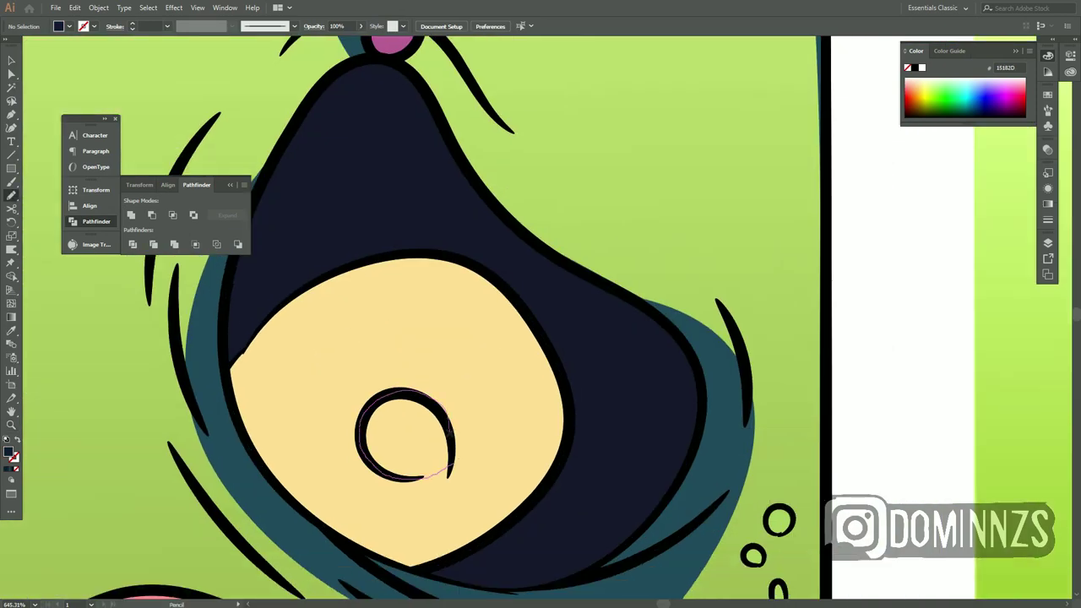
{"action": "left_click_drag", "start_coordinate": [425, 477], "coordinate": [447, 460]}
{"action": "left_click_drag", "start_coordinate": [381, 364], "coordinate": [447, 383]}
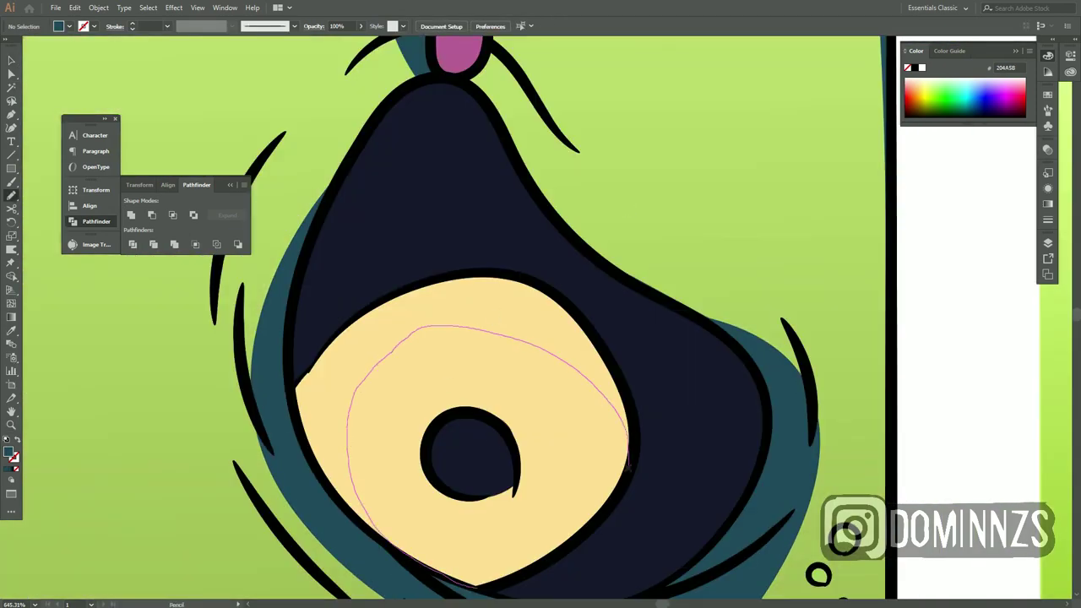
Redraw the right eye's teal shadow and send it behind the yellow with Ctrl+Shift+[
{"action": "left_click_drag", "start_coordinate": [336, 336], "coordinate": [275, 426]}
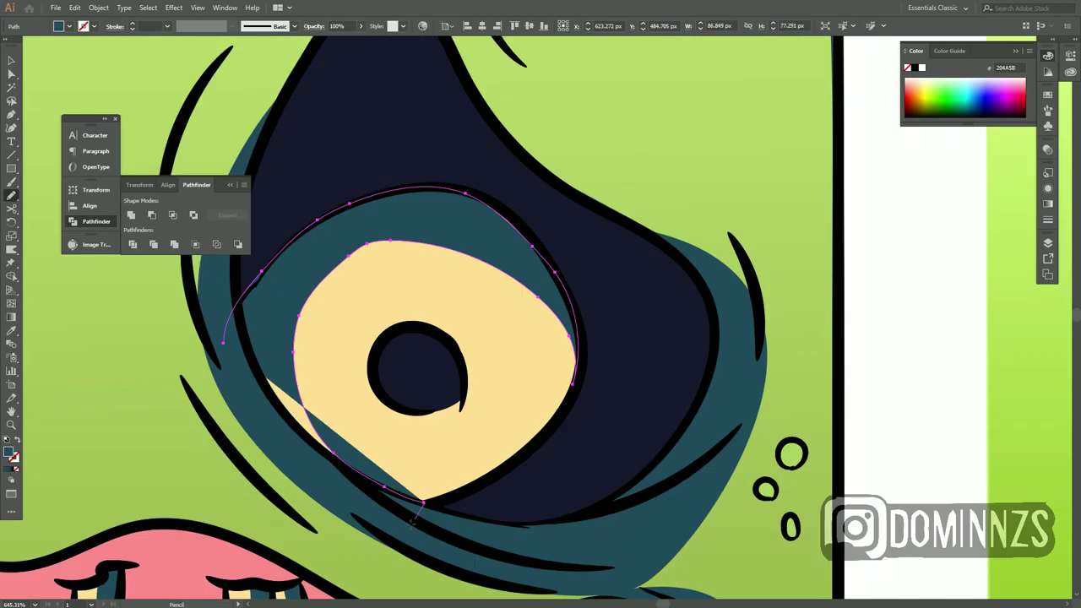
{"action": "scroll", "coordinate": [412, 520], "scroll_direction": "down", "scroll_amount": 1}
{"action": "key", "text": "ctrl+z"}
{"action": "scroll", "coordinate": [387, 542], "scroll_direction": "up", "scroll_amount": 1}
{"action": "left_click_drag", "start_coordinate": [570, 449], "coordinate": [531, 530]}
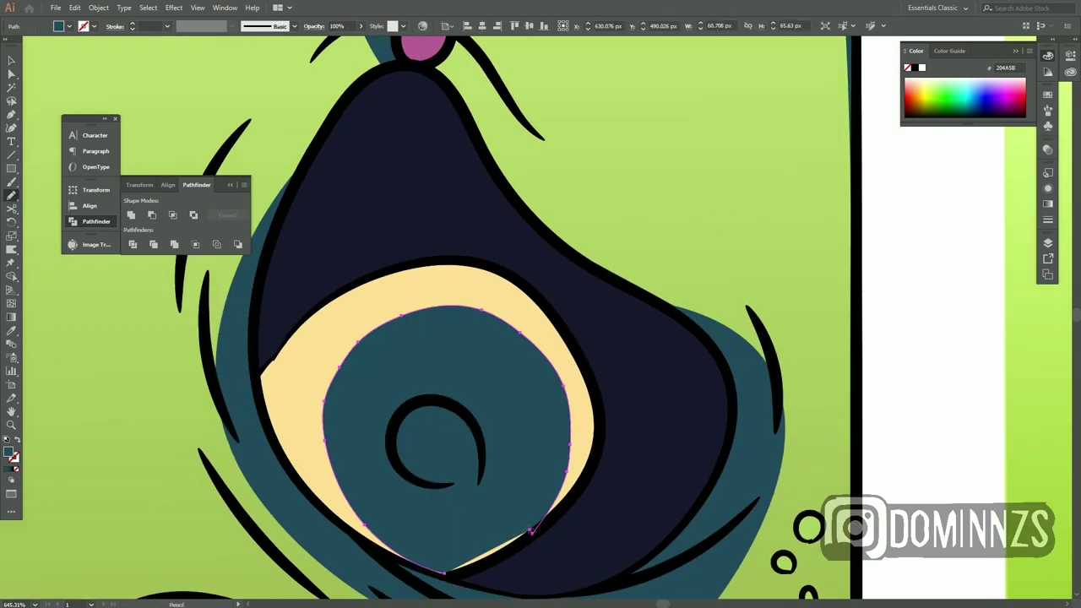
{"action": "key", "text": "ctrl+shift+bracketleft"}
{"action": "scroll", "coordinate": [279, 372], "scroll_direction": "up", "scroll_amount": 3}
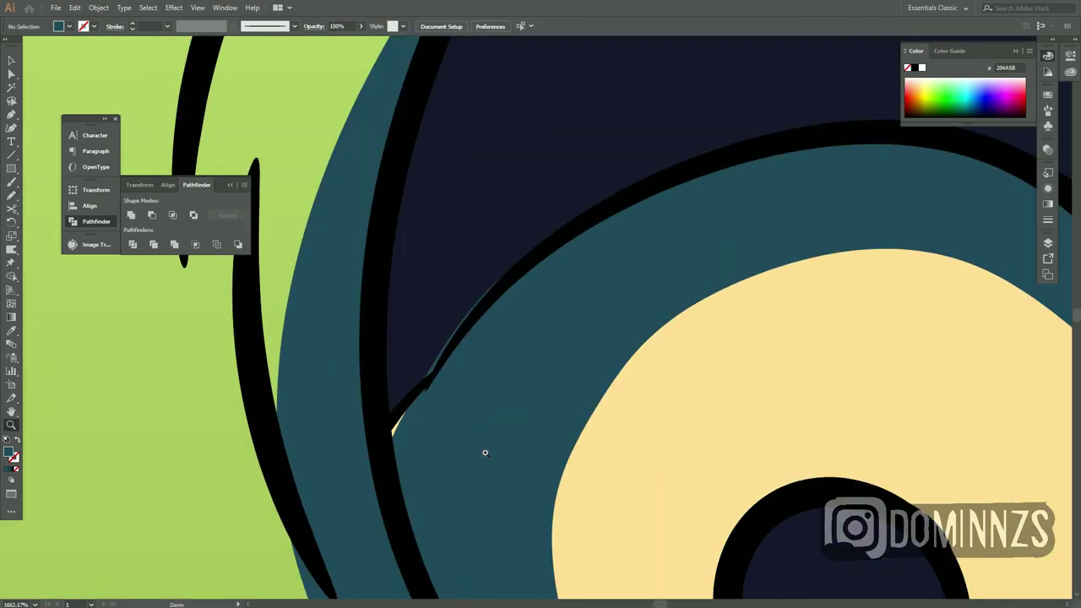
{"action": "key", "text": "v"}
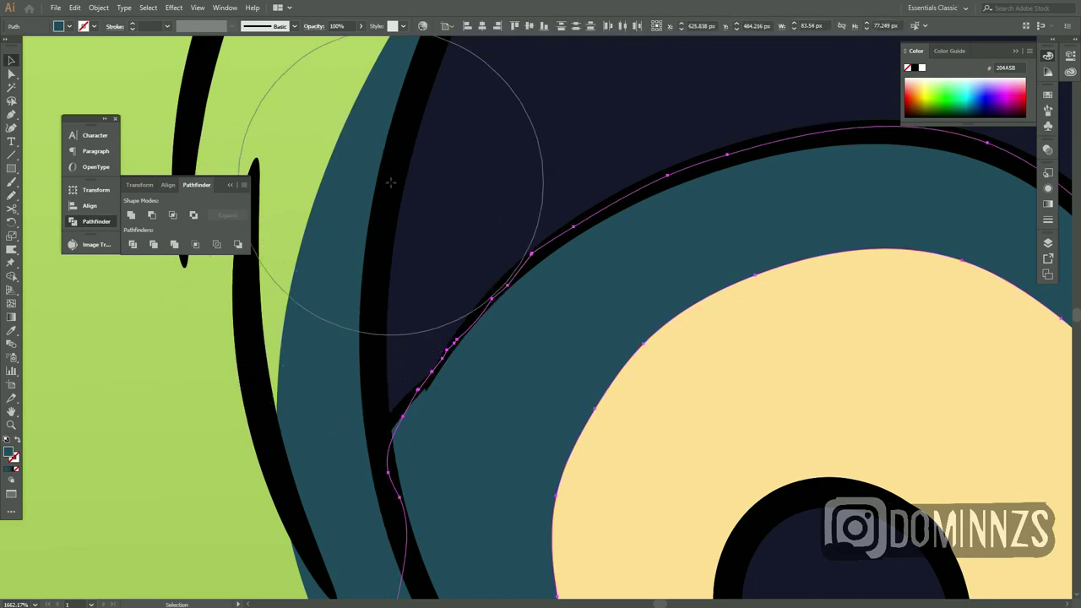
Draw teal shadow streaks along the upper pink gum above the teeth
{"action": "scroll", "coordinate": [553, 409], "scroll_direction": "down", "scroll_amount": 5}
{"action": "scroll", "coordinate": [412, 477], "scroll_direction": "up", "scroll_amount": 3}
{"action": "left_click_drag", "start_coordinate": [458, 440], "coordinate": [496, 436]}
{"action": "scroll", "coordinate": [448, 437], "scroll_direction": "right", "scroll_amount": 3}
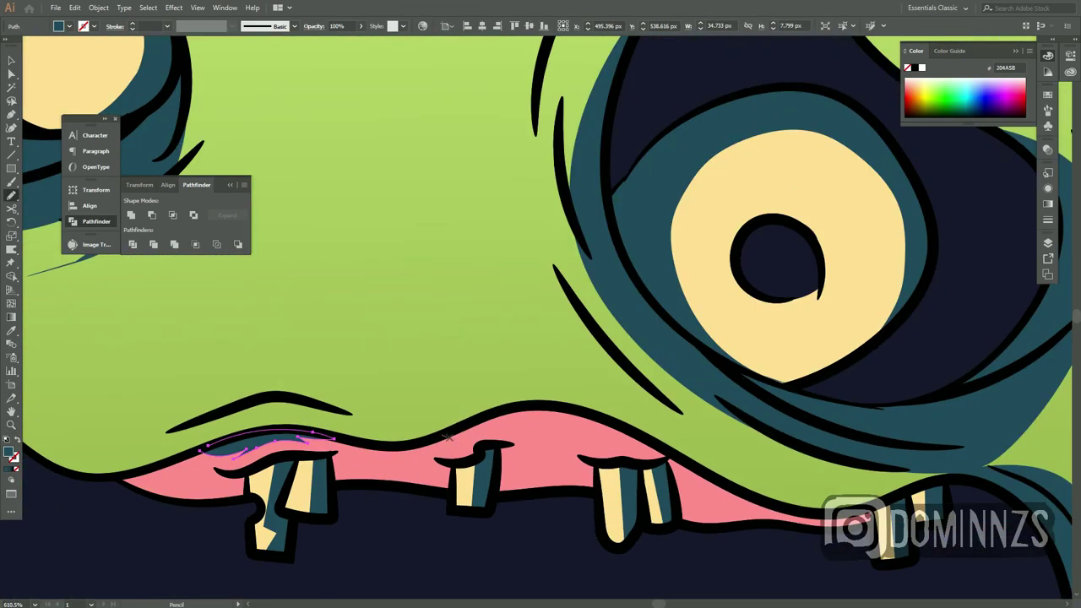
{"action": "scroll", "coordinate": [464, 417], "scroll_direction": "right", "scroll_amount": 5}
{"action": "left_click_drag", "start_coordinate": [416, 476], "coordinate": [543, 469]}
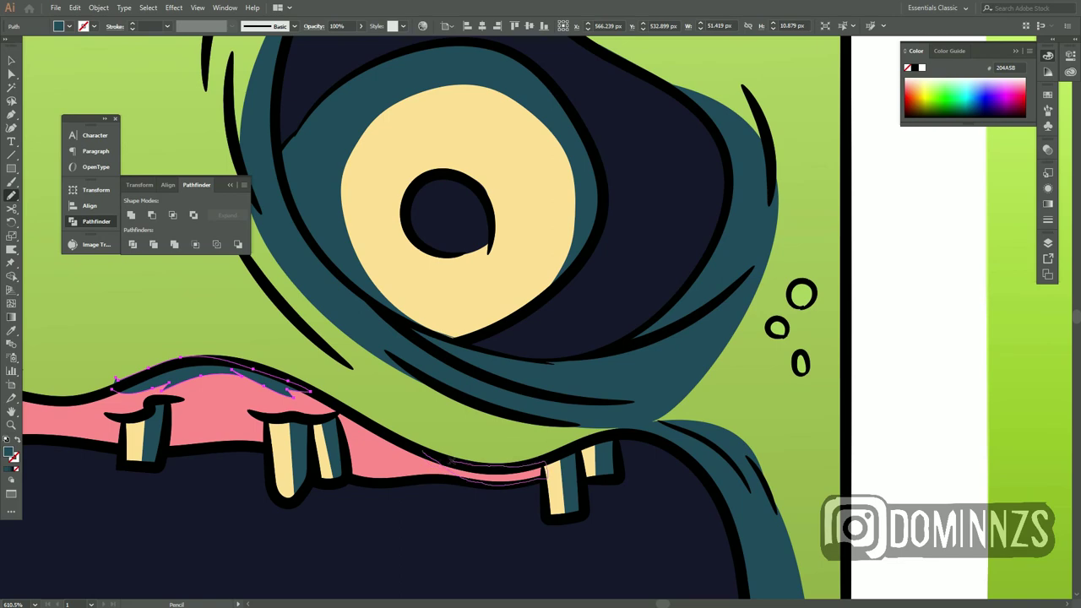
{"action": "key", "text": "v"}
{"action": "left_click", "coordinate": [872, 347]}
Add a teal shadow near the lower-left teeth and zoom out to the artboard
{"action": "left_click_drag", "start_coordinate": [224, 399], "coordinate": [263, 429]}
{"action": "scroll", "coordinate": [296, 456], "scroll_direction": "left", "scroll_amount": 5}
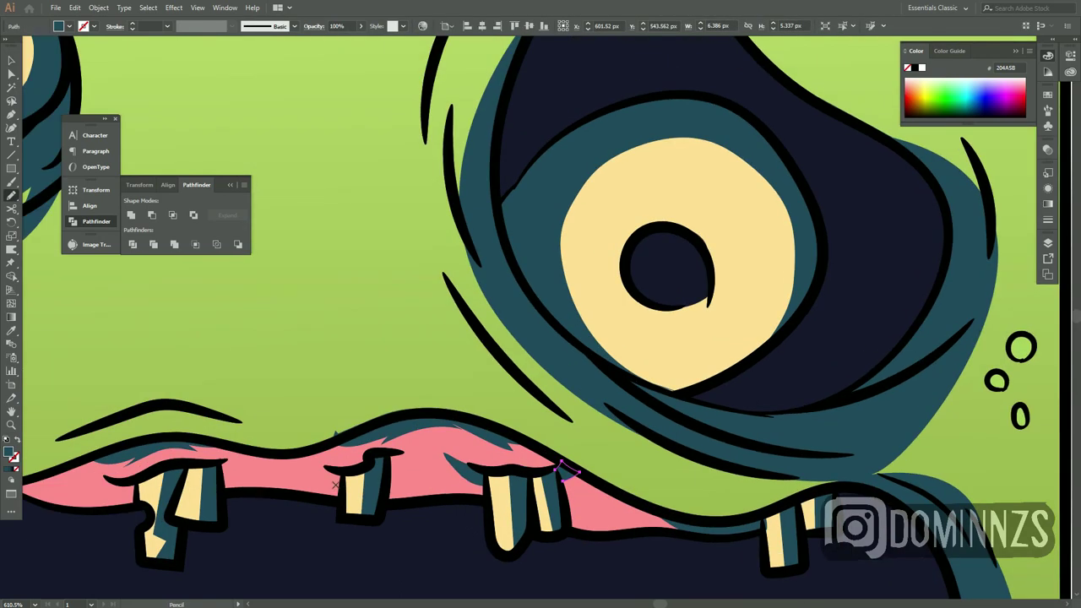
{"action": "scroll", "coordinate": [300, 373], "scroll_direction": "left", "scroll_amount": 5}
{"action": "key", "text": "n"}
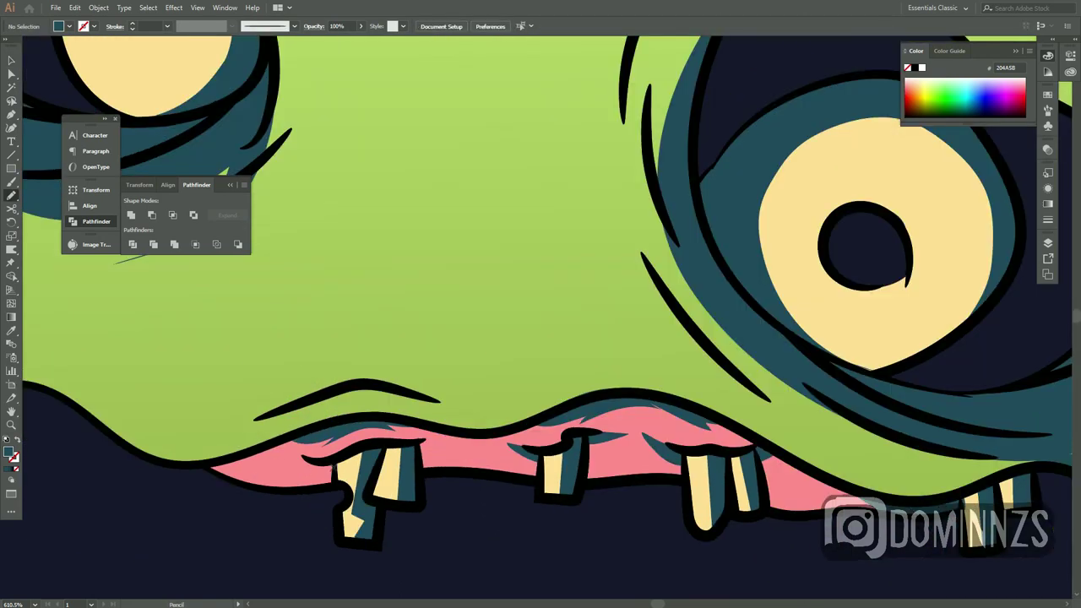
{"action": "key", "text": "z"}
{"action": "left_click", "coordinate": [391, 419], "text": "alt"}
Clear the selection, open the Layers panel for Layer 6 and pick the Ellipse tool
{"action": "left_click", "coordinate": [391, 420], "text": "alt"}
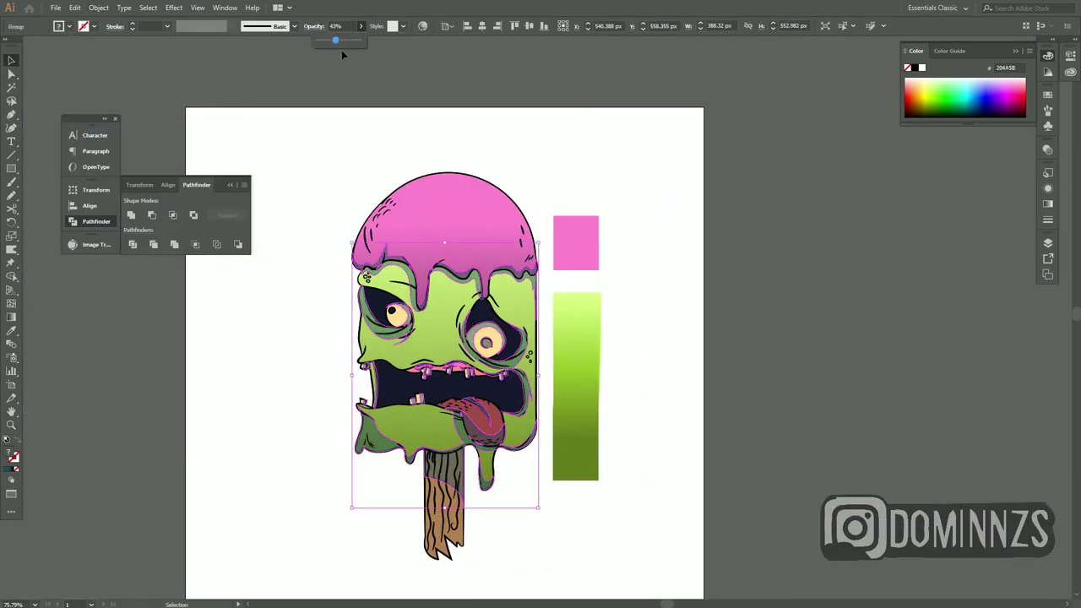
{"action": "left_click", "coordinate": [718, 302]}
{"action": "left_click", "coordinate": [1048, 243]}
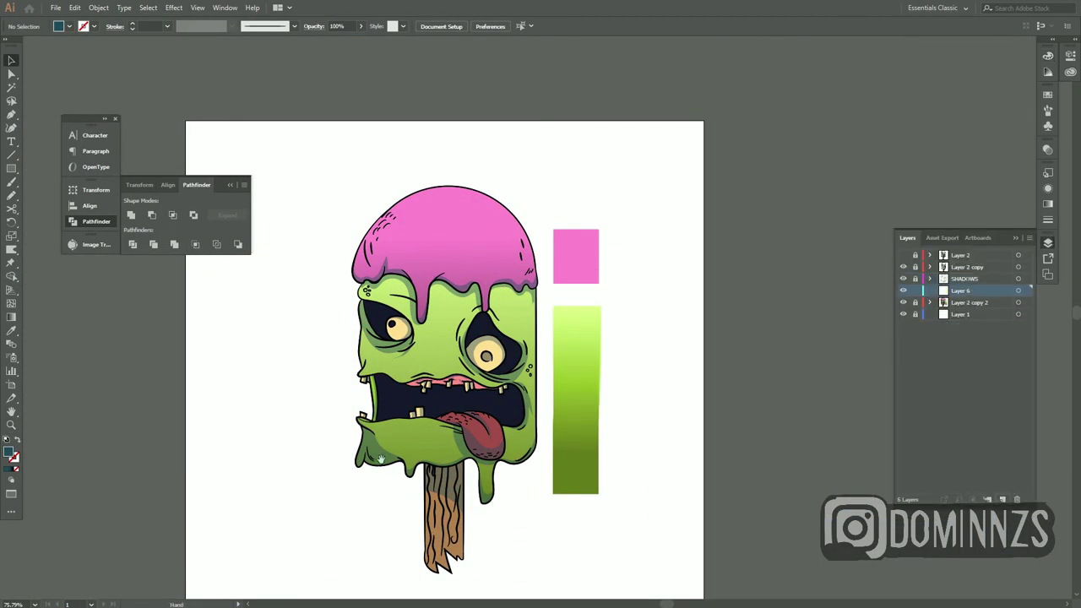
{"action": "key", "text": "l"}
{"action": "scroll", "coordinate": [359, 467], "scroll_direction": "up", "scroll_amount": 2, "text": "alt"}
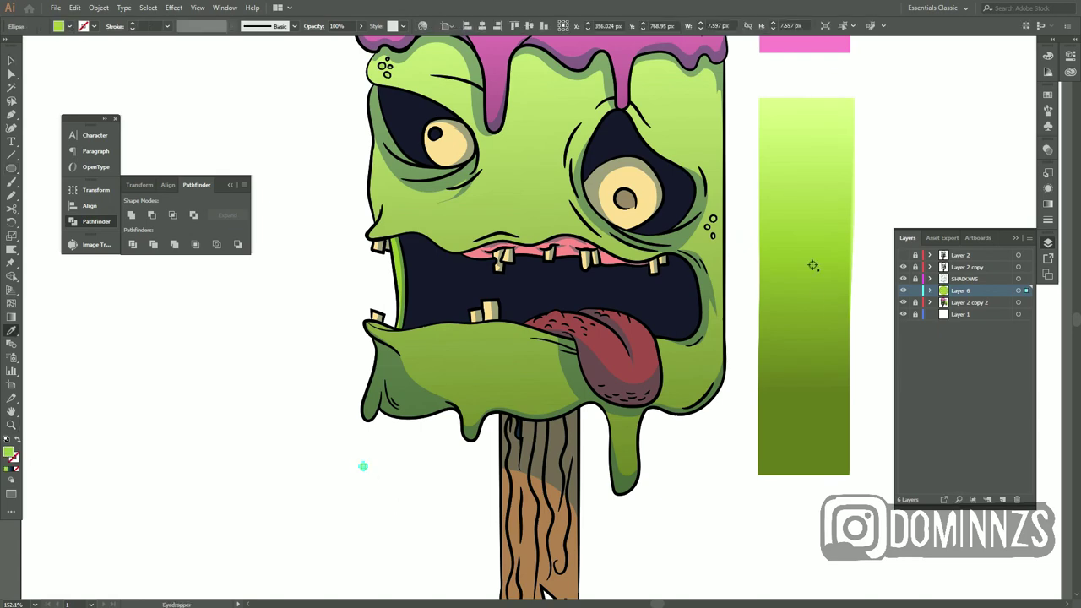
Draw a small green dot below the popsicle and place a copy to its right
{"action": "key", "text": "z"}
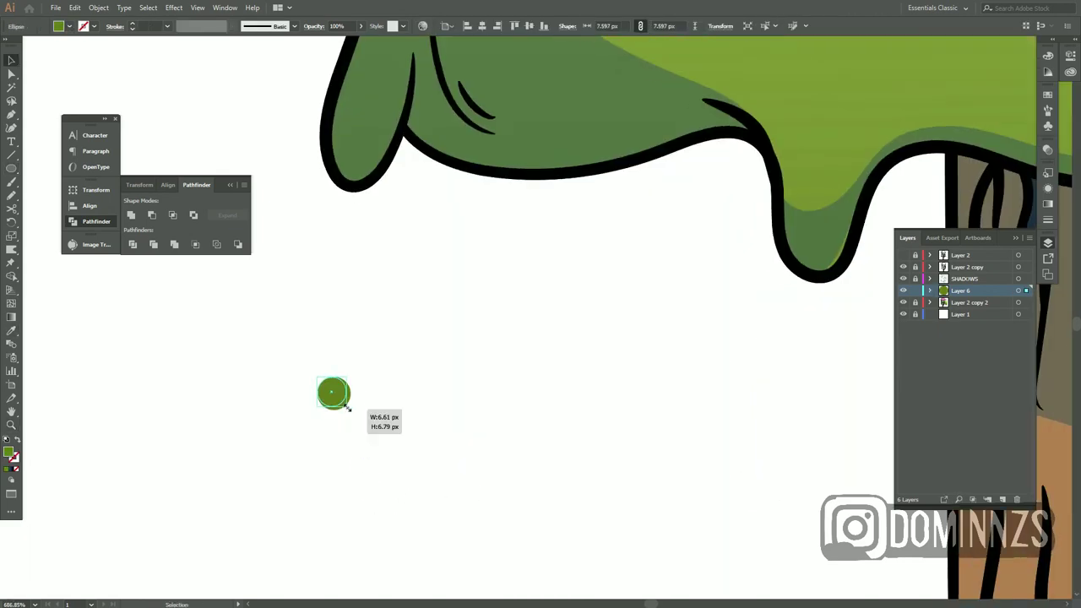
{"action": "left_click_drag", "start_coordinate": [350, 410], "coordinate": [378, 429]}
{"action": "left_click", "coordinate": [307, 420]}
{"action": "key", "text": "z"}
{"action": "left_click_drag", "start_coordinate": [307, 421], "coordinate": [348, 426]}
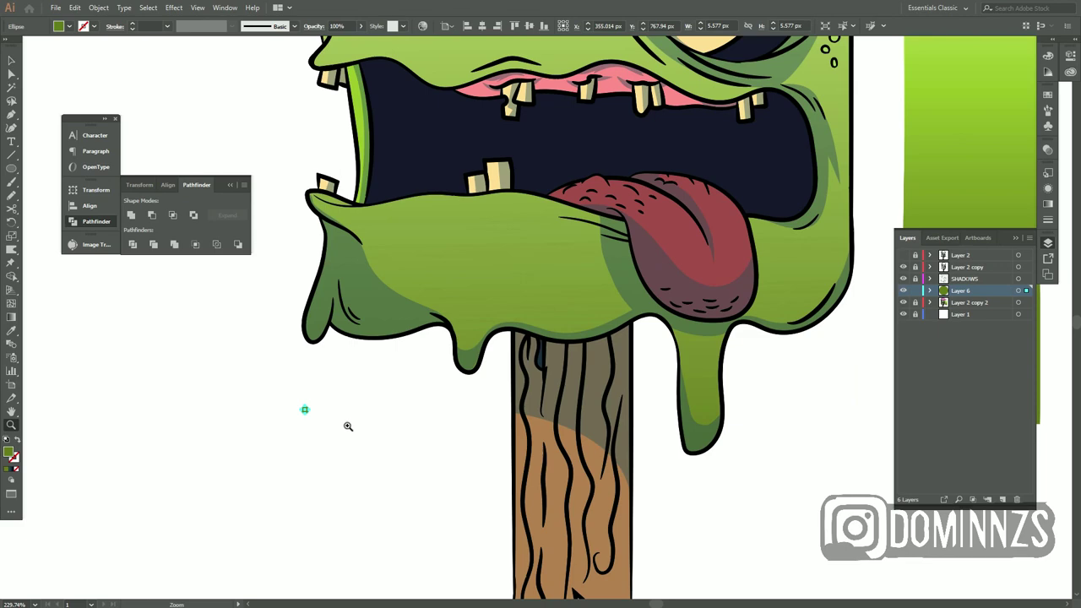
Blend the two dots into a row set to 40 specified steps
{"action": "left_click_drag", "start_coordinate": [845, 412], "coordinate": [844, 414]}
{"action": "key", "text": "w"}
{"action": "left_click", "coordinate": [283, 409]}
{"action": "left_click", "coordinate": [870, 409]}
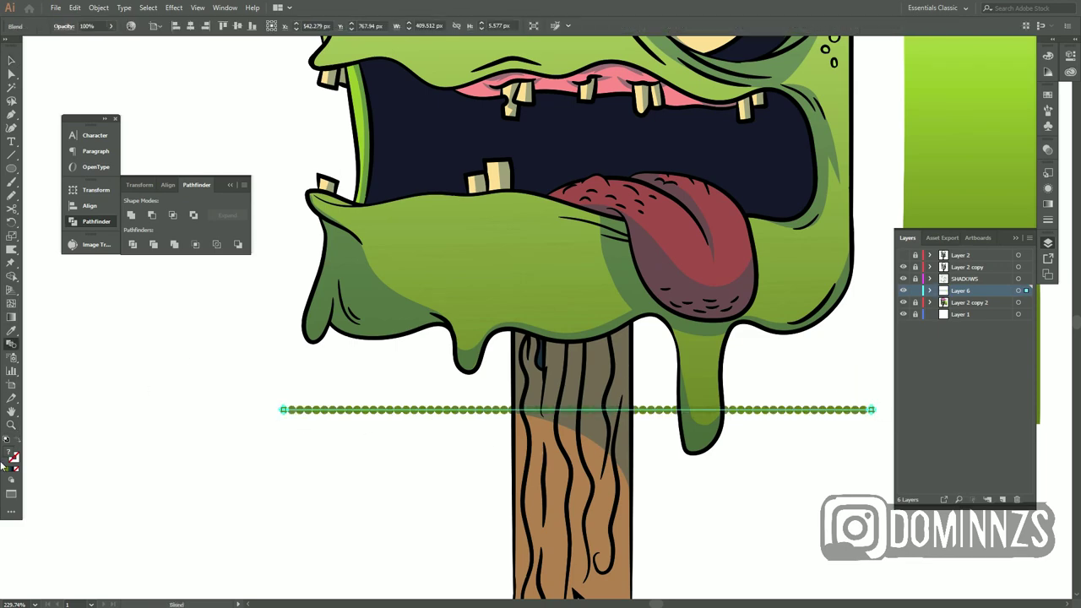
{"action": "key", "text": "Return"}
{"action": "left_click", "coordinate": [184, 512]}
{"action": "key", "text": "Return"}
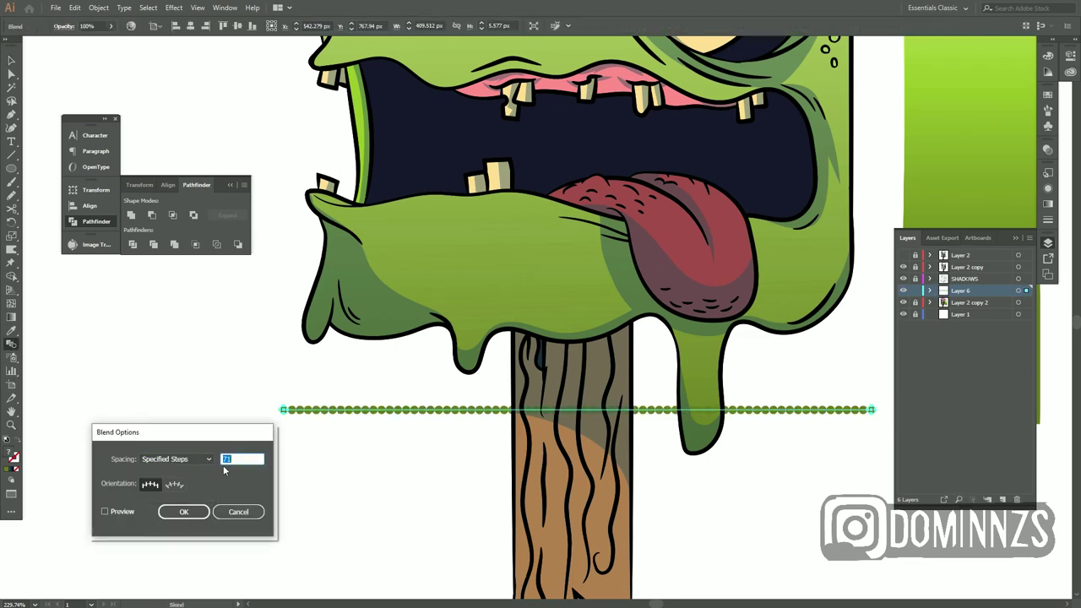
{"action": "key", "text": "Return"}
{"action": "type", "text": "40"}
{"action": "key", "text": "Return"}
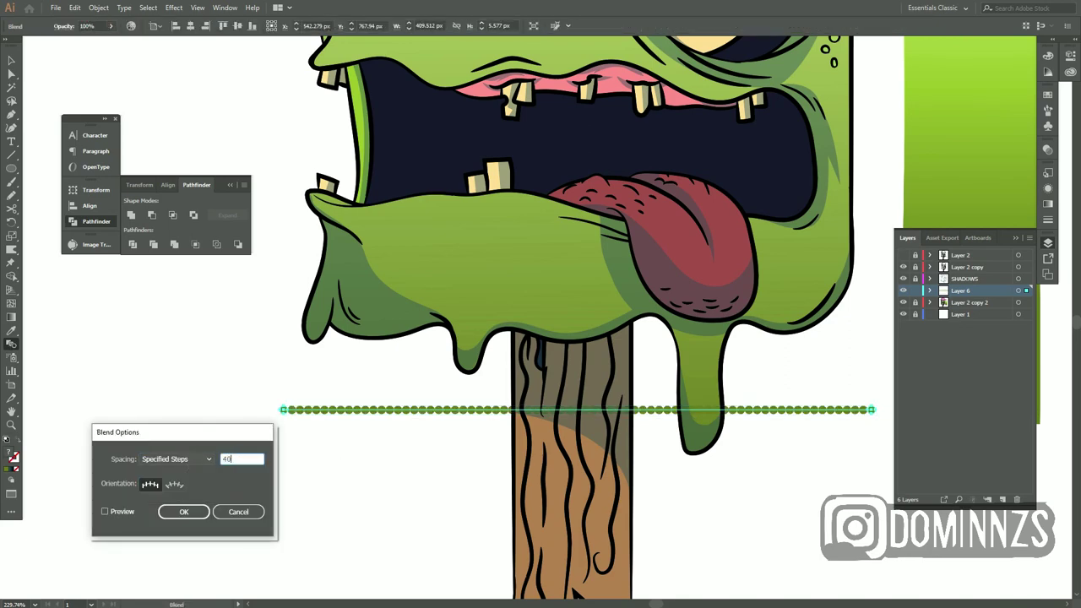
{"action": "key", "text": "Return"}
Zoom out to the whole artboard, try blending the dot rows, then undo that blend
{"action": "key", "text": "v"}
{"action": "left_click", "coordinate": [336, 417]}
{"action": "key", "text": "ctrl+0"}
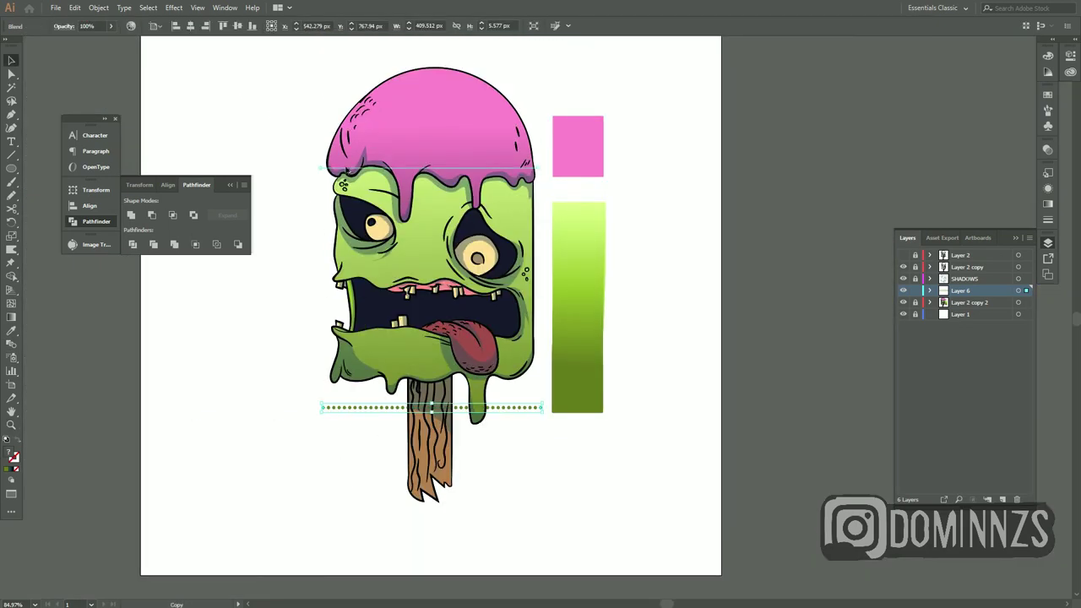
{"action": "key", "text": "ctrl+a"}
{"action": "key", "text": "w"}
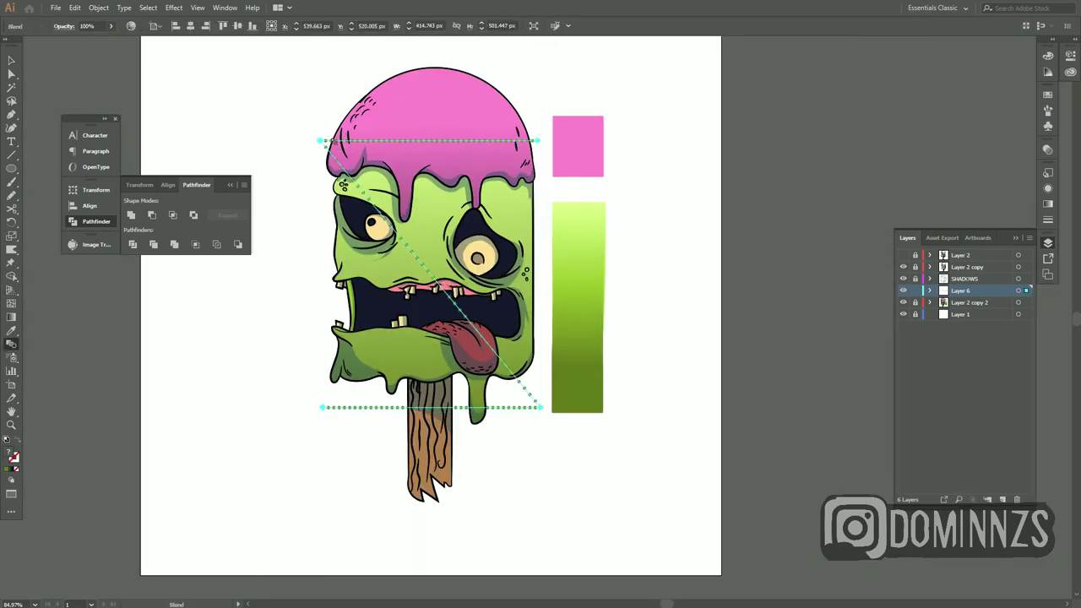
{"action": "scroll", "coordinate": [316, 398], "scroll_direction": "up", "scroll_amount": 3}
{"action": "scroll", "coordinate": [316, 397], "scroll_direction": "down", "scroll_amount": 2}
{"action": "scroll", "coordinate": [328, 386], "scroll_direction": "up", "scroll_amount": 2}
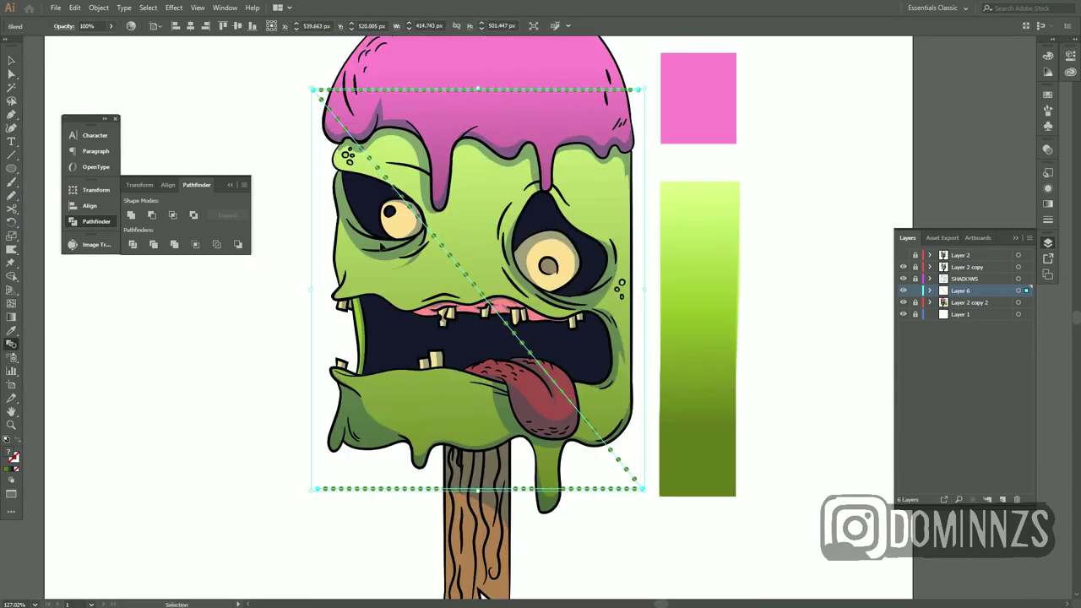
{"action": "key", "text": "ctrl+z"}
{"action": "scroll", "coordinate": [581, 400], "scroll_direction": "up", "scroll_amount": 1}
Copy the dot row upward over the face and blend the rows into a dense dot grid
{"action": "key", "text": "v"}
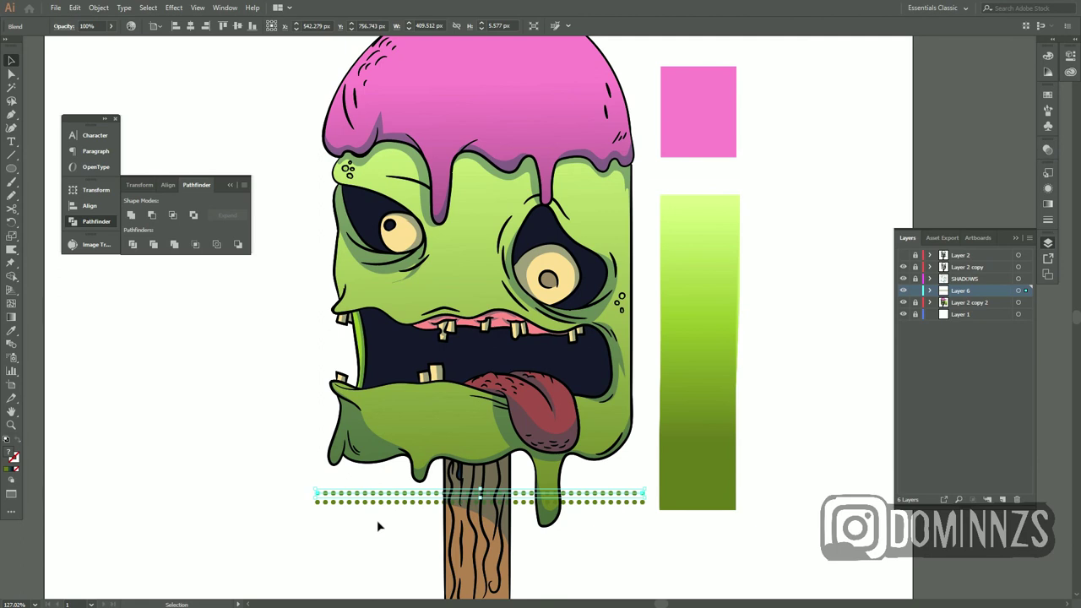
{"action": "key", "text": "ctrl"}
{"action": "key", "text": "ctrl"}
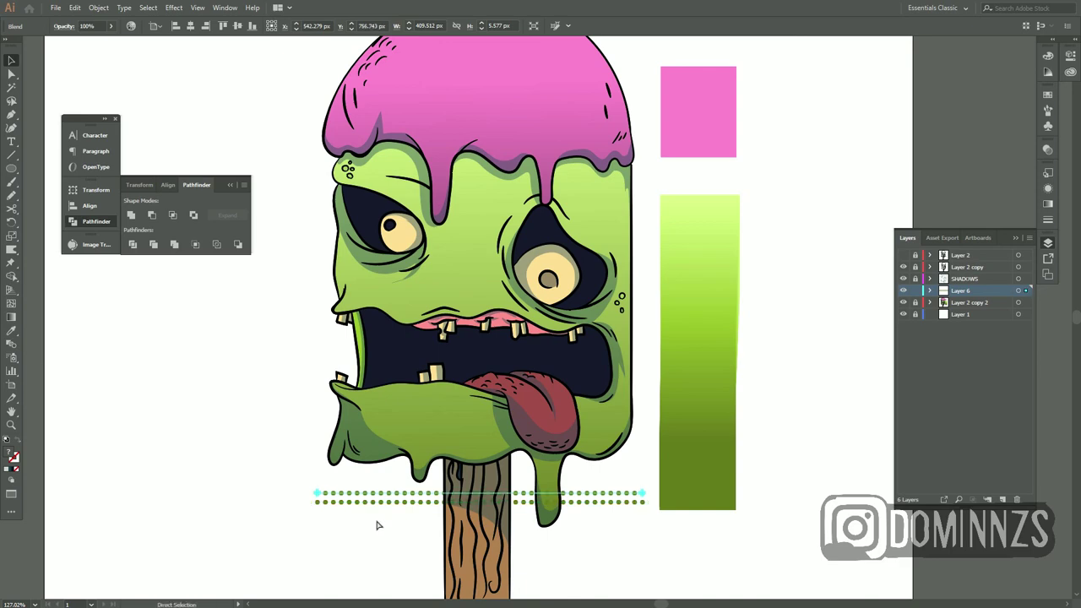
{"action": "scroll", "coordinate": [378, 525], "scroll_direction": "right", "scroll_amount": 2}
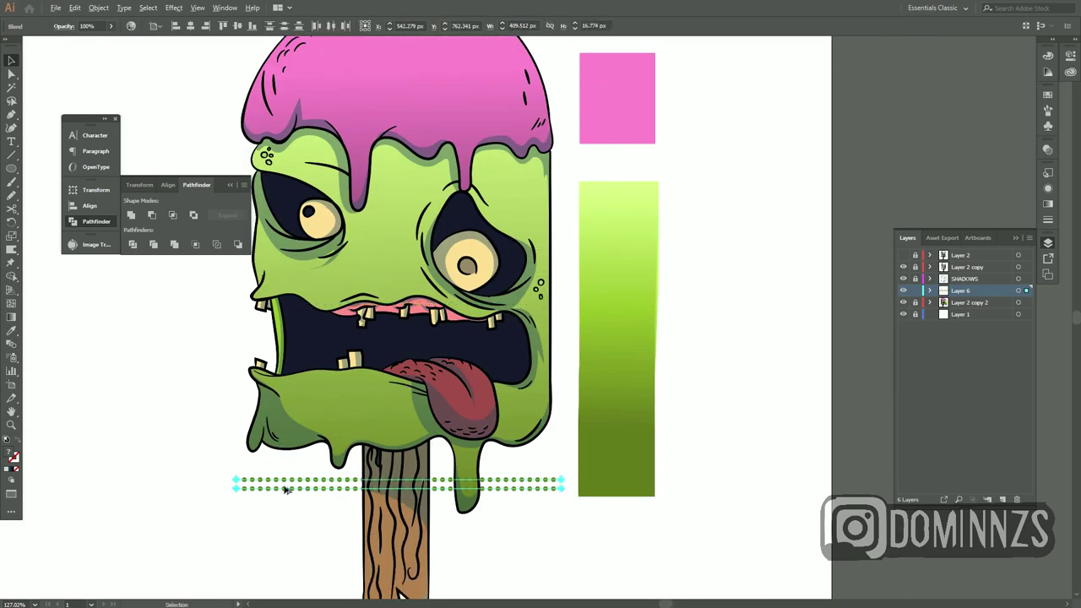
{"action": "left_click_drag", "start_coordinate": [292, 477], "coordinate": [301, 358]}
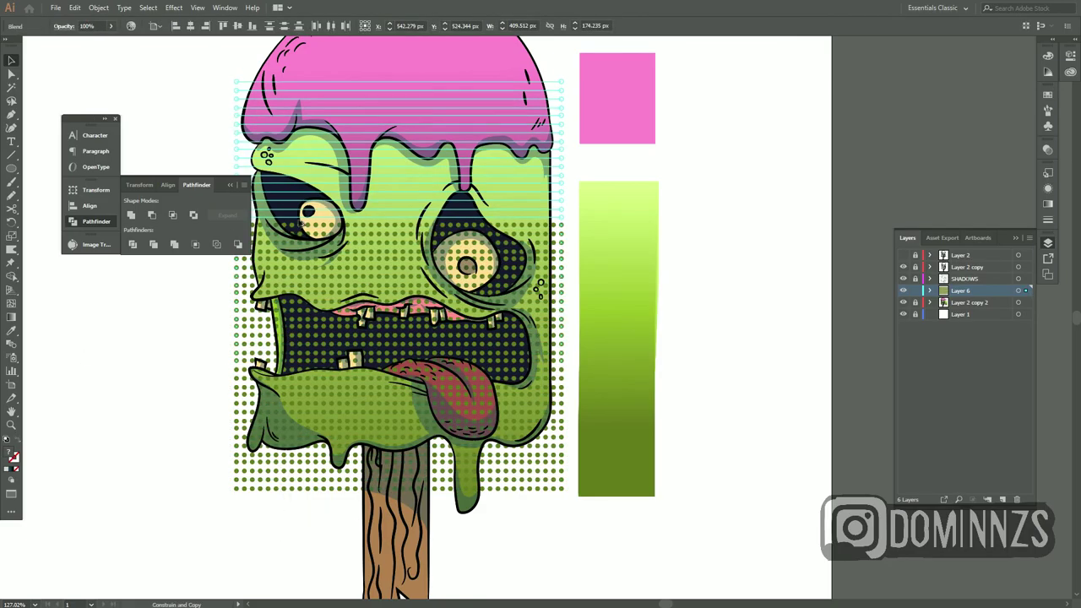
{"action": "left_click_drag", "start_coordinate": [302, 358], "coordinate": [368, 327]}
{"action": "left_click", "coordinate": [124, 7]}
Confirm the dot grid's step count, apply a gradient to the dots, and reselect the halftone dot group
{"action": "left_click", "coordinate": [511, 358]}
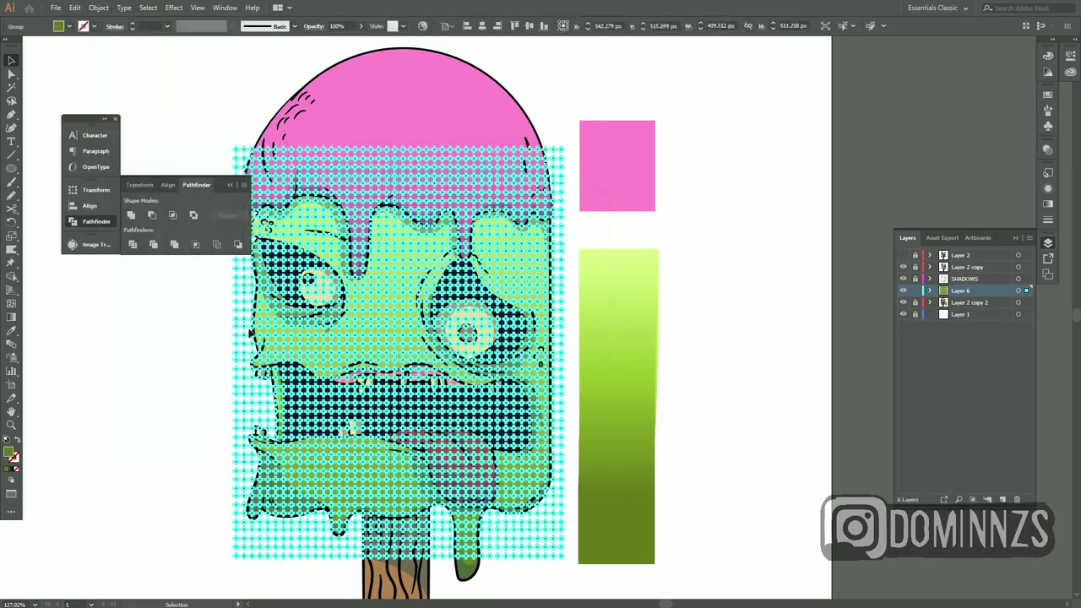
{"action": "scroll", "coordinate": [420, 297], "scroll_direction": "up", "scroll_amount": 3}
{"action": "scroll", "coordinate": [420, 297], "scroll_direction": "down", "scroll_amount": 3}
{"action": "key", "text": "g"}
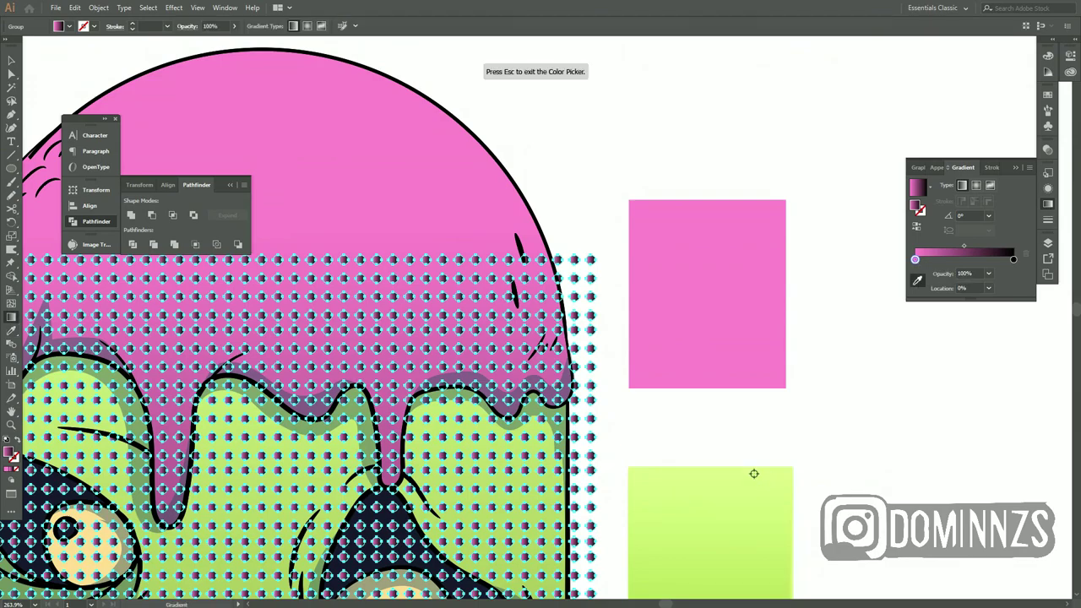
{"action": "scroll", "coordinate": [752, 473], "scroll_direction": "down", "scroll_amount": 3}
{"action": "key", "text": "v"}
{"action": "scroll", "coordinate": [653, 523], "scroll_direction": "down", "scroll_amount": 3}
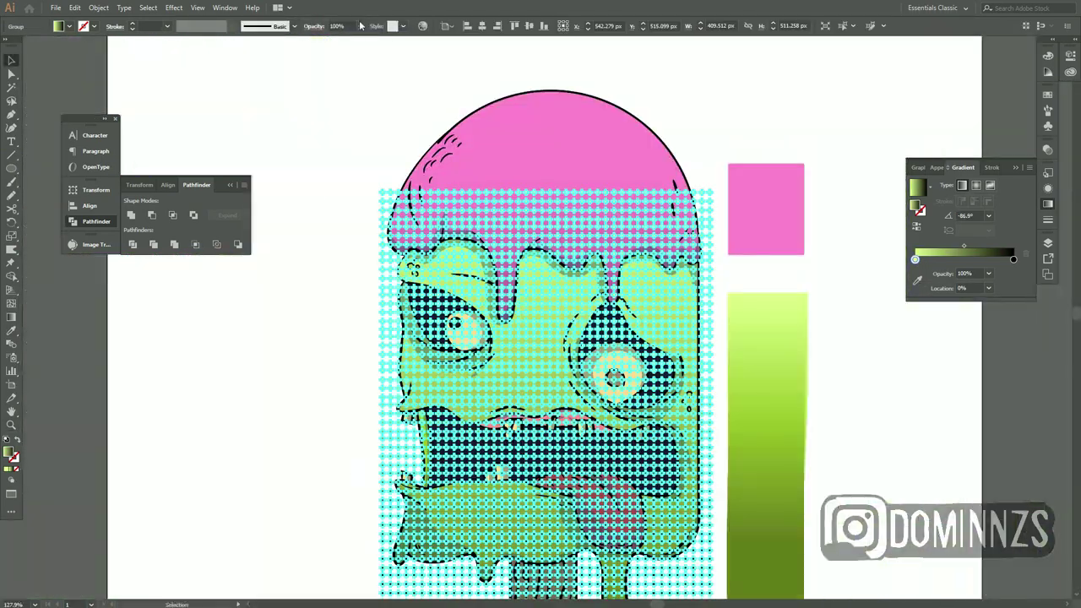
{"action": "left_click", "coordinate": [345, 272]}
{"action": "scroll", "coordinate": [358, 503], "scroll_direction": "down", "scroll_amount": 1}
{"action": "left_click", "coordinate": [711, 510]}
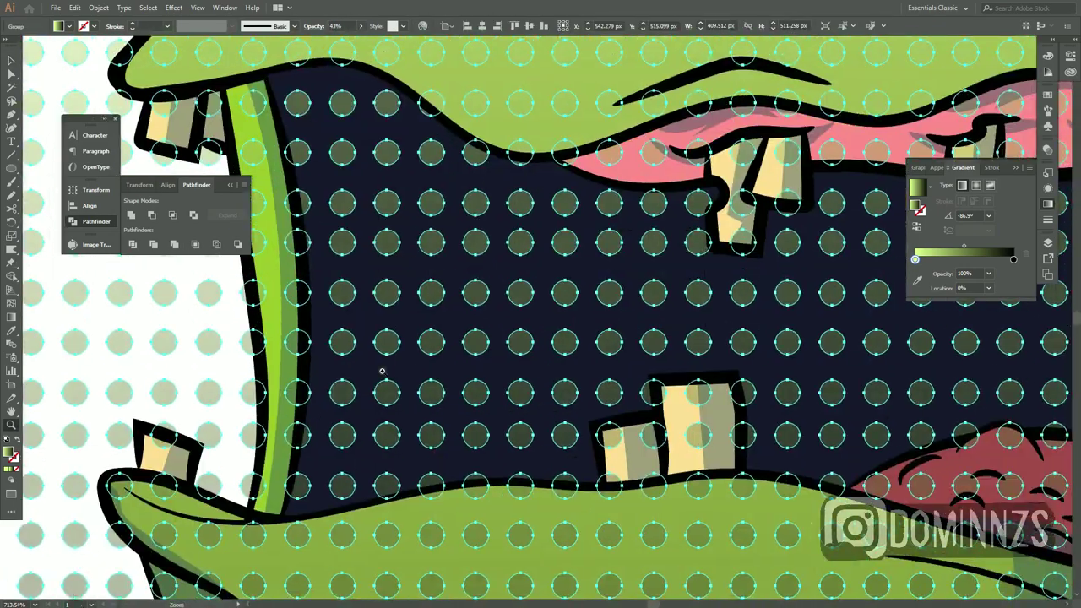
Erase stray halftone dots outside the popsicle and over the tongue
{"action": "left_click_drag", "start_coordinate": [363, 250], "coordinate": [363, 202]}
{"action": "mouse_move", "coordinate": [362, 127]}
{"action": "left_mouse_down"}
{"action": "mouse_move", "coordinate": [417, 417]}
{"action": "mouse_move", "coordinate": [650, 382]}
{"action": "mouse_move", "coordinate": [582, 211]}
{"action": "left_mouse_up"}
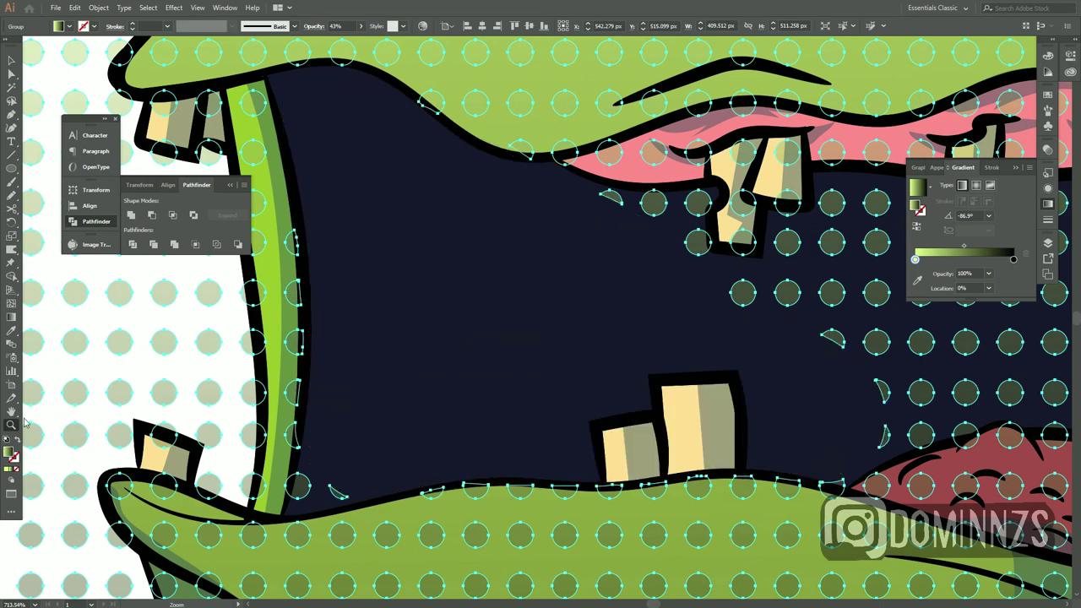
{"action": "key", "text": "Return"}
{"action": "key", "text": "Return"}
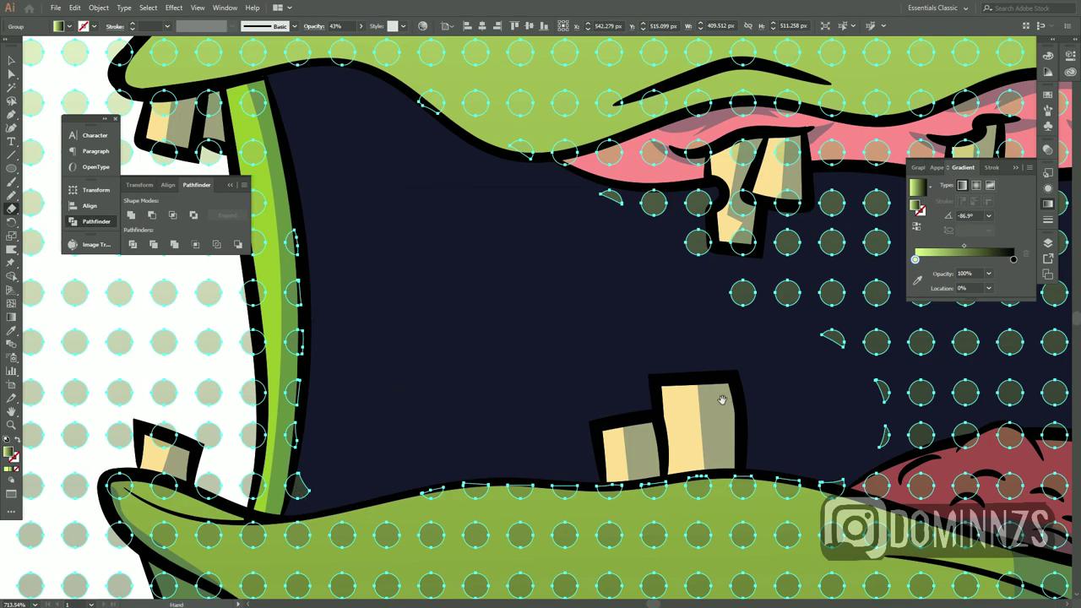
{"action": "left_click_drag", "start_coordinate": [722, 399], "coordinate": [722, 72]}
{"action": "mouse_move", "coordinate": [208, 388]}
{"action": "left_mouse_down"}
{"action": "mouse_move", "coordinate": [434, 445]}
{"action": "mouse_move", "coordinate": [434, 228]}
{"action": "left_mouse_up"}
{"action": "mouse_move", "coordinate": [397, 169]}
{"action": "left_mouse_down"}
{"action": "mouse_move", "coordinate": [459, 380]}
{"action": "mouse_move", "coordinate": [652, 473]}
{"action": "mouse_move", "coordinate": [671, 261]}
{"action": "left_mouse_up"}
Erase the halftone dots over the teeth, tongue and upper gum
{"action": "left_click_drag", "start_coordinate": [458, 266], "coordinate": [374, 506]}
{"action": "mouse_move", "coordinate": [397, 405]}
{"action": "left_mouse_down"}
{"action": "mouse_move", "coordinate": [516, 410]}
{"action": "mouse_move", "coordinate": [665, 270]}
{"action": "mouse_move", "coordinate": [478, 231]}
{"action": "left_mouse_up"}
{"action": "key", "text": "super"}
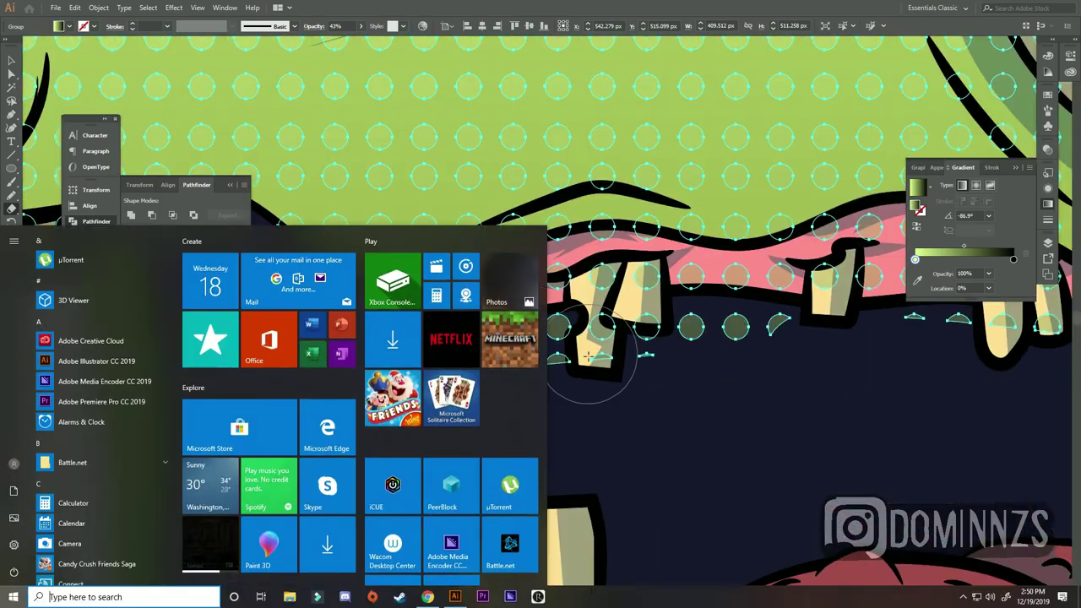
{"action": "key", "text": "super"}
{"action": "left_click_drag", "start_coordinate": [321, 287], "coordinate": [392, 325]}
{"action": "mouse_move", "coordinate": [448, 270]}
{"action": "left_mouse_down"}
{"action": "mouse_move", "coordinate": [555, 283]}
{"action": "mouse_move", "coordinate": [482, 378]}
{"action": "left_mouse_up"}
{"action": "left_click_drag", "start_coordinate": [528, 295], "coordinate": [627, 367]}
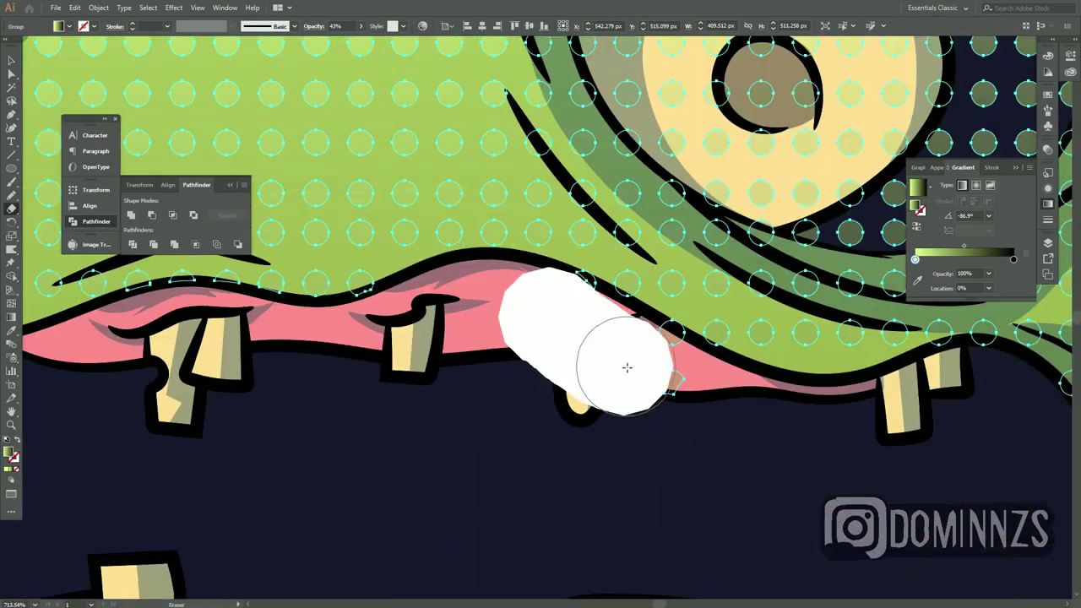
Erase the dots over the eye socket and delete the dots behind the stick
{"action": "left_click_drag", "start_coordinate": [518, 458], "coordinate": [349, 374]}
{"action": "mouse_move", "coordinate": [499, 473]}
{"action": "left_mouse_down"}
{"action": "mouse_move", "coordinate": [680, 437]}
{"action": "mouse_move", "coordinate": [711, 282]}
{"action": "left_mouse_up"}
{"action": "mouse_move", "coordinate": [460, 418]}
{"action": "left_mouse_down"}
{"action": "mouse_move", "coordinate": [485, 208]}
{"action": "mouse_move", "coordinate": [548, 297]}
{"action": "left_mouse_up"}
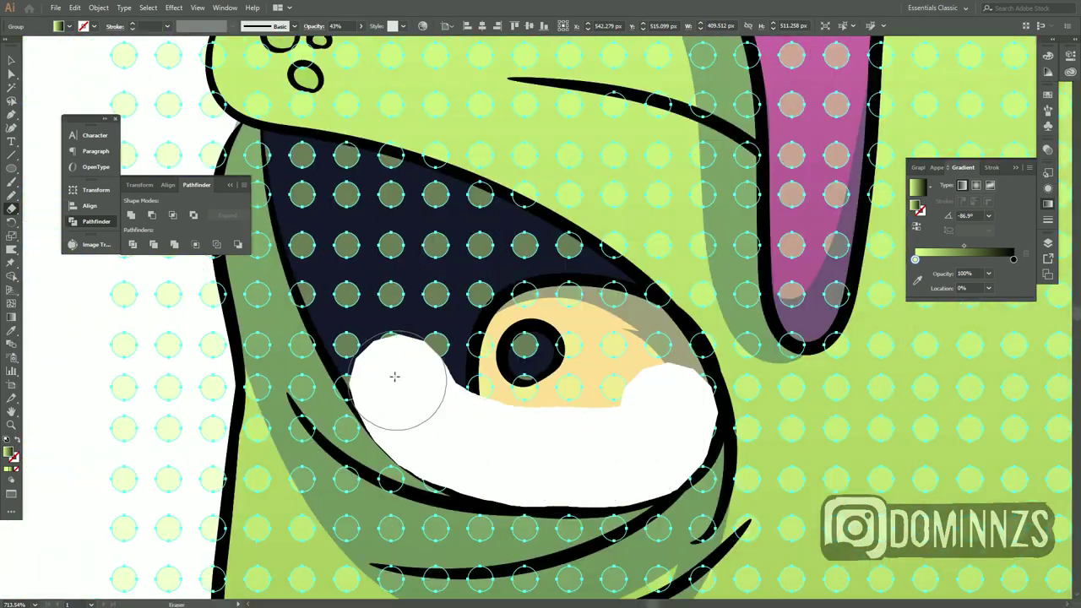
{"action": "left_click_drag", "start_coordinate": [372, 207], "coordinate": [331, 185]}
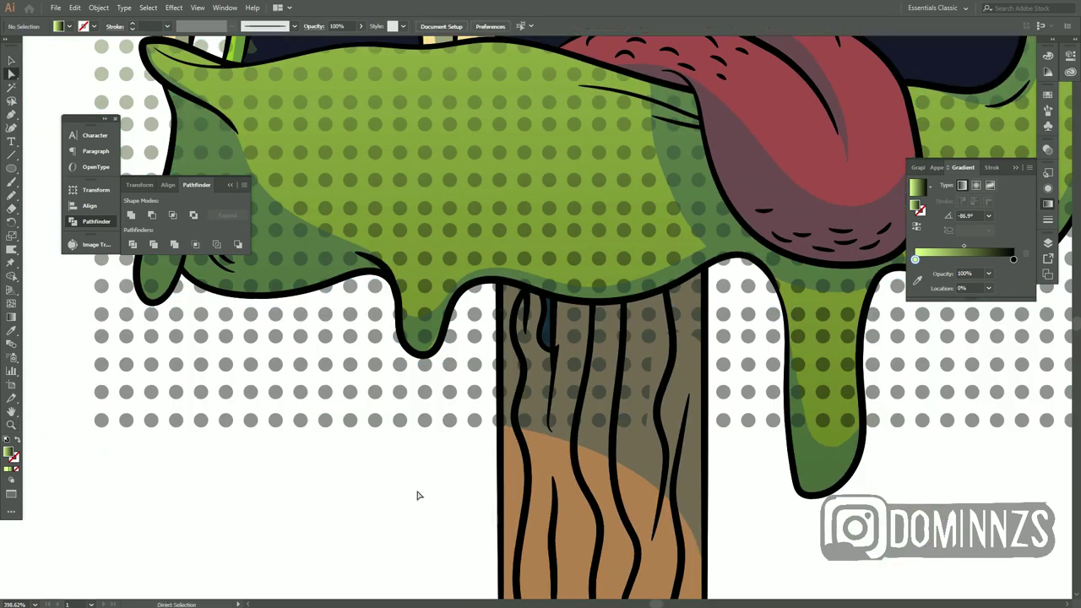
{"action": "left_click_drag", "start_coordinate": [439, 435], "coordinate": [714, 283]}
{"action": "key", "text": "Delete"}
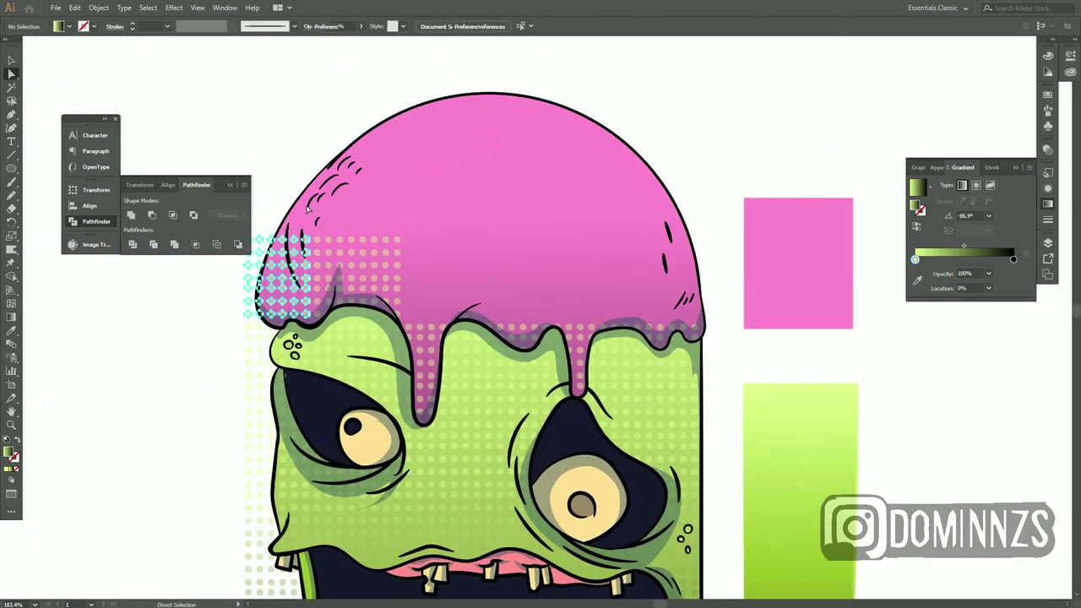
Select the stray halftone dots overlapping the pink cap and inspect the surrounding area
{"action": "left_click_drag", "start_coordinate": [386, 314], "coordinate": [430, 412]}
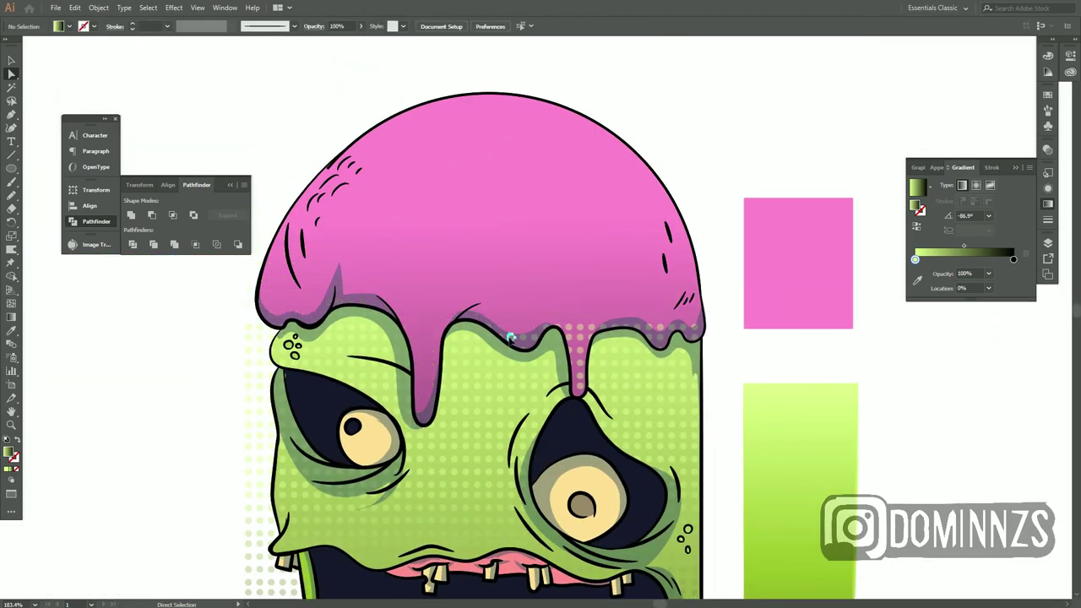
{"action": "scroll", "coordinate": [511, 338], "scroll_direction": "down", "scroll_amount": 3}
{"action": "scroll", "coordinate": [384, 451], "scroll_direction": "down", "scroll_amount": 7}
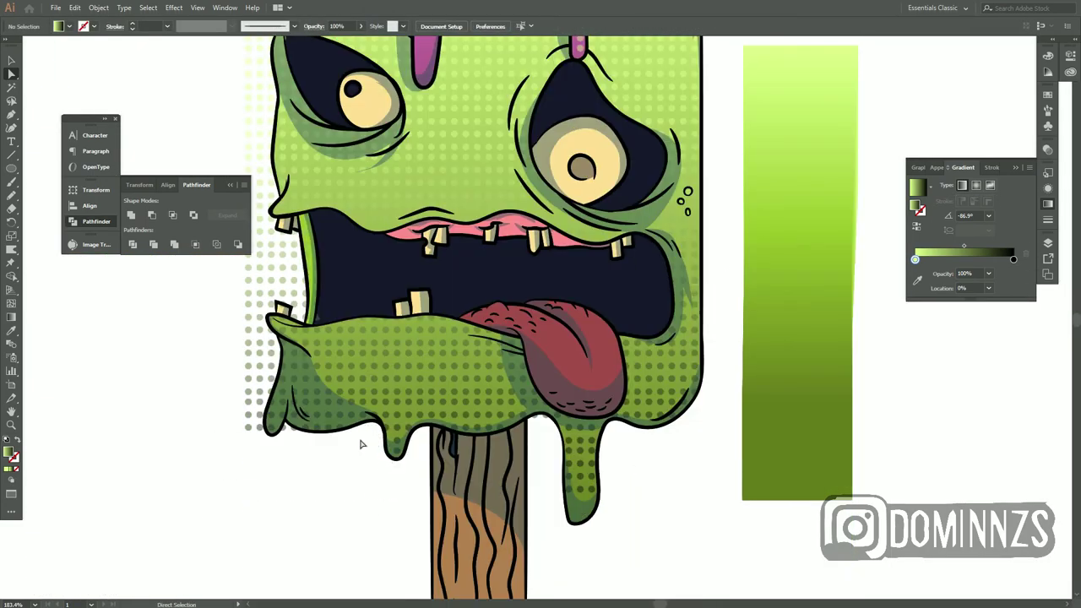
{"action": "scroll", "coordinate": [359, 444], "scroll_direction": "up", "scroll_amount": 3}
{"action": "scroll", "coordinate": [482, 434], "scroll_direction": "left", "scroll_amount": 3}
{"action": "scroll", "coordinate": [442, 458], "scroll_direction": "up", "scroll_amount": 3}
{"action": "scroll", "coordinate": [442, 459], "scroll_direction": "up", "scroll_amount": 2}
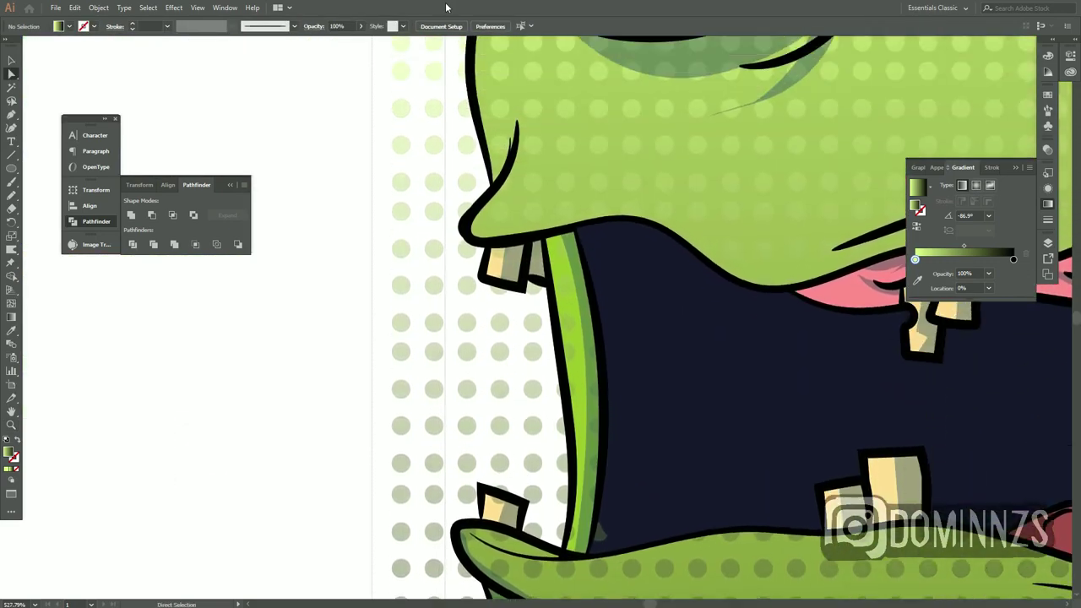
{"action": "scroll", "coordinate": [448, 231], "scroll_direction": "up", "scroll_amount": 7}
{"action": "scroll", "coordinate": [447, 231], "scroll_direction": "up", "scroll_amount": 10}
{"action": "scroll", "coordinate": [443, 287], "scroll_direction": "down", "scroll_amount": 8}
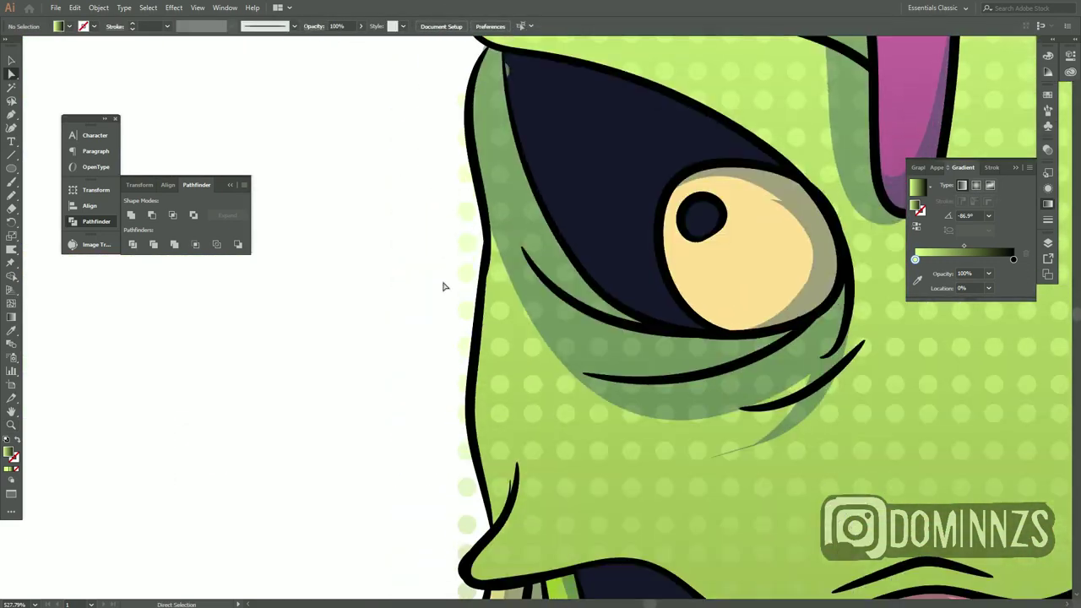
{"action": "scroll", "coordinate": [442, 286], "scroll_direction": "down", "scroll_amount": 4}
{"action": "scroll", "coordinate": [446, 299], "scroll_direction": "down", "scroll_amount": 6}
{"action": "scroll", "coordinate": [530, 494], "scroll_direction": "down", "scroll_amount": 2}
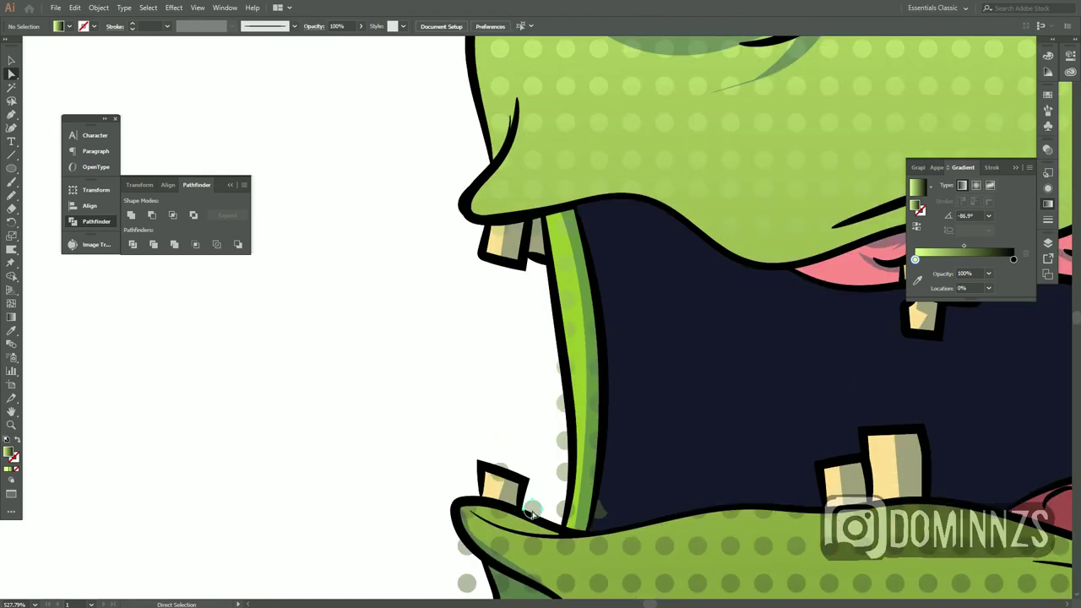
{"action": "scroll", "coordinate": [507, 430], "scroll_direction": "down", "scroll_amount": 8}
{"action": "scroll", "coordinate": [471, 347], "scroll_direction": "down", "scroll_amount": 3}
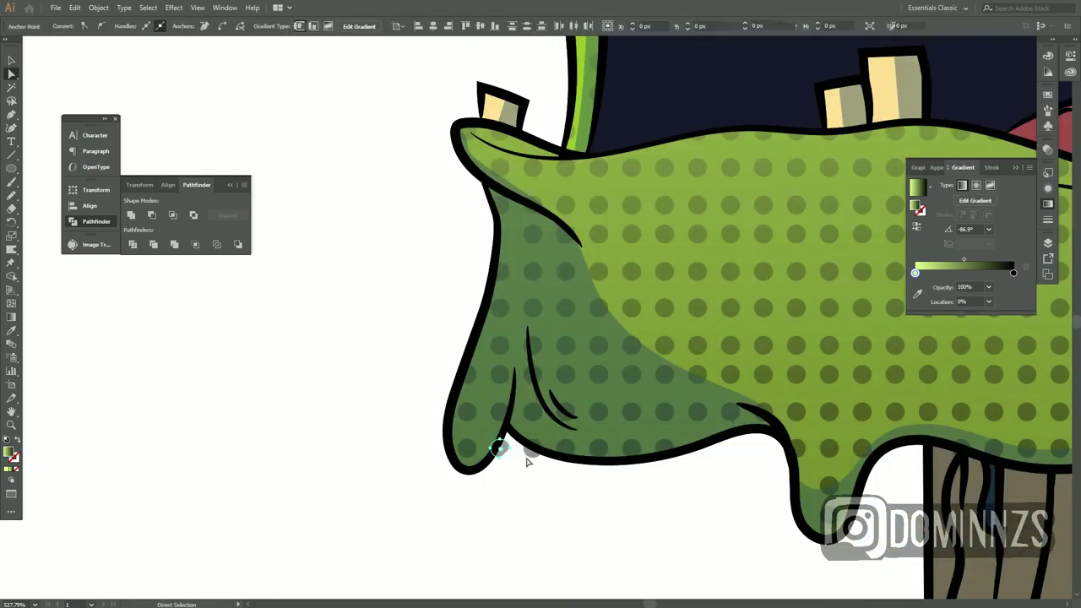
{"action": "scroll", "coordinate": [494, 447], "scroll_direction": "up", "scroll_amount": 10}
{"action": "scroll", "coordinate": [456, 380], "scroll_direction": "up", "scroll_amount": 5}
{"action": "scroll", "coordinate": [433, 344], "scroll_direction": "up", "scroll_amount": 3}
Erase the stray halftone dots near the drip edge with a resized Eraser
{"action": "key", "text": "shift+e"}
{"action": "key", "text": "Return"}
{"action": "key", "text": "Return"}
{"action": "left_click_drag", "start_coordinate": [483, 337], "coordinate": [498, 417]}
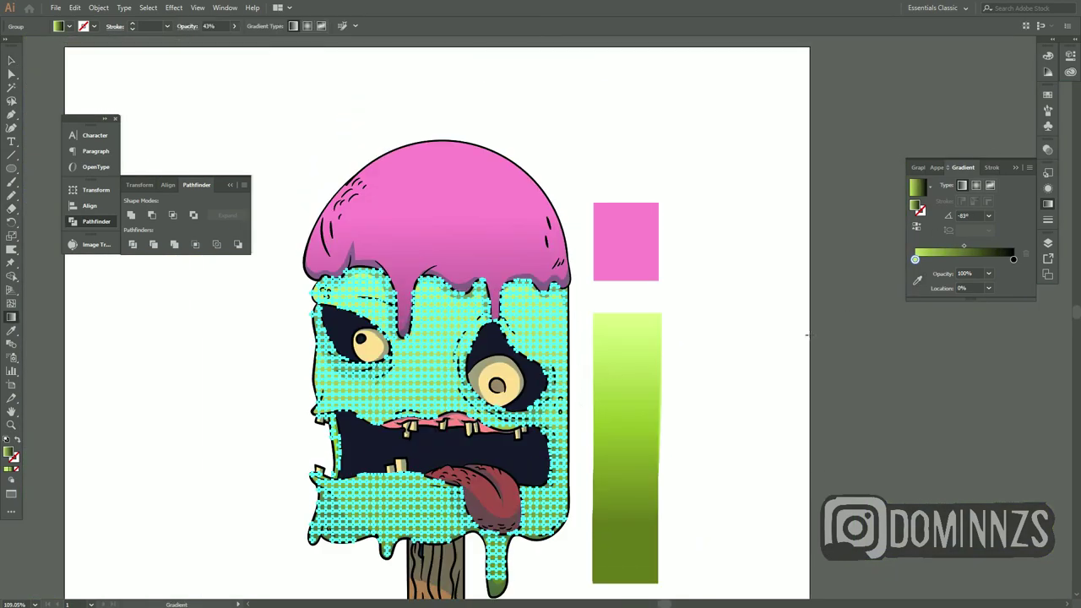
{"action": "scroll", "coordinate": [591, 352], "scroll_direction": "down", "scroll_amount": 3}
{"action": "scroll", "coordinate": [601, 425], "scroll_direction": "down", "scroll_amount": 3}
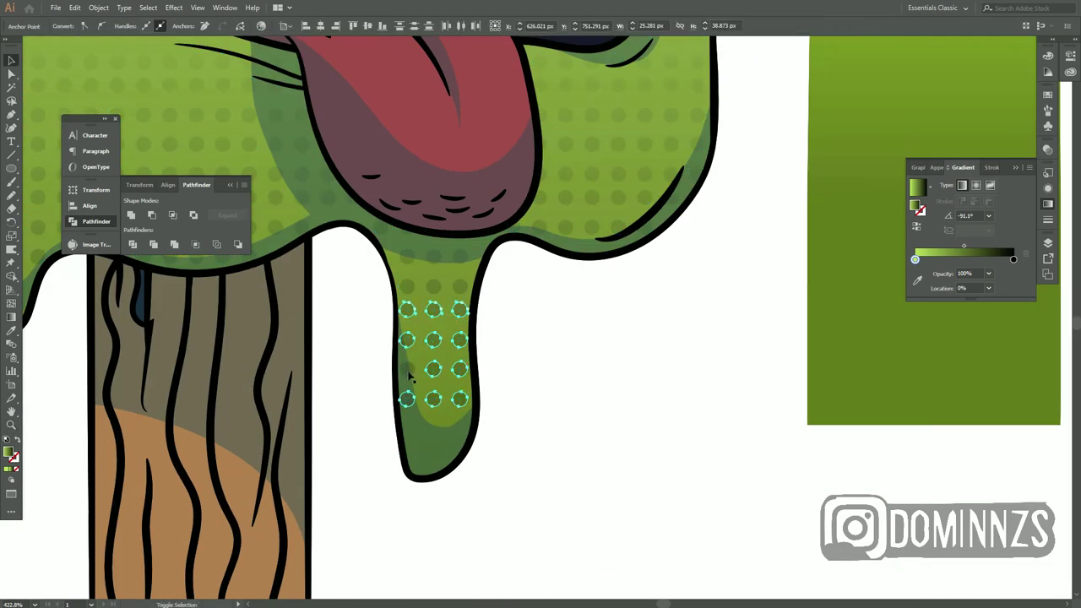
Finish the drip-dot cleanup, zoom to fit the artboard and show the Layers panel
{"action": "left_click", "coordinate": [406, 401], "text": "shift"}
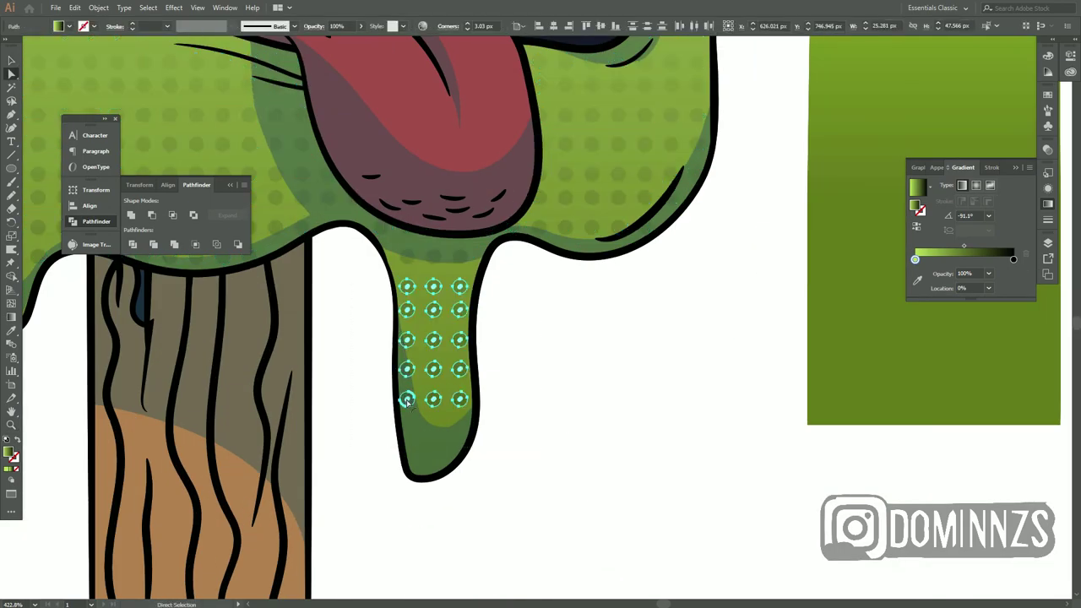
{"action": "left_click", "coordinate": [499, 478]}
{"action": "key", "text": "ctrl+0"}
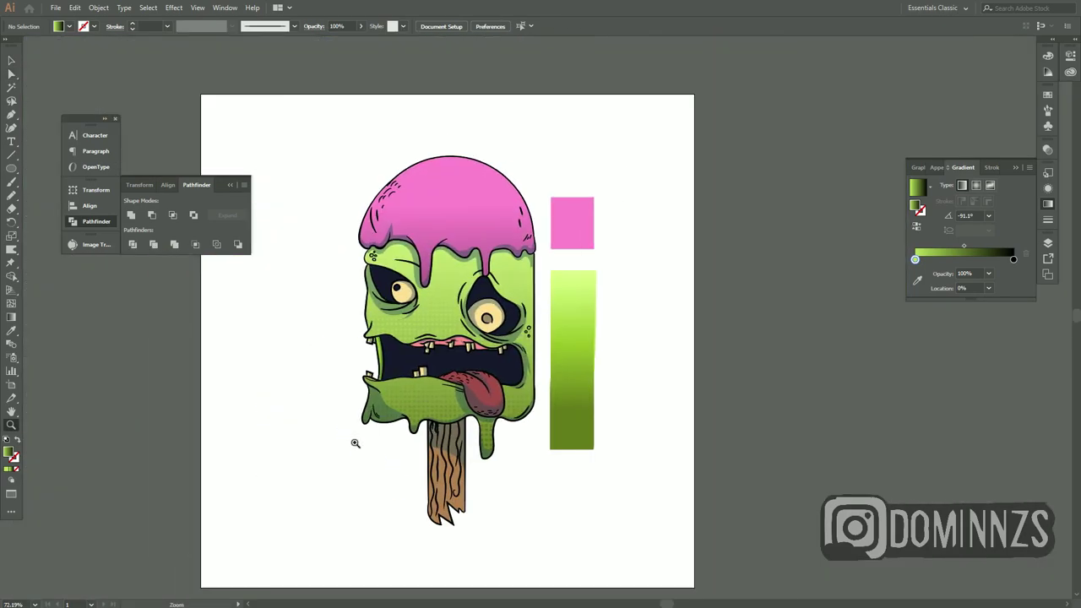
{"action": "key", "text": "F7"}
{"action": "key", "text": "a"}
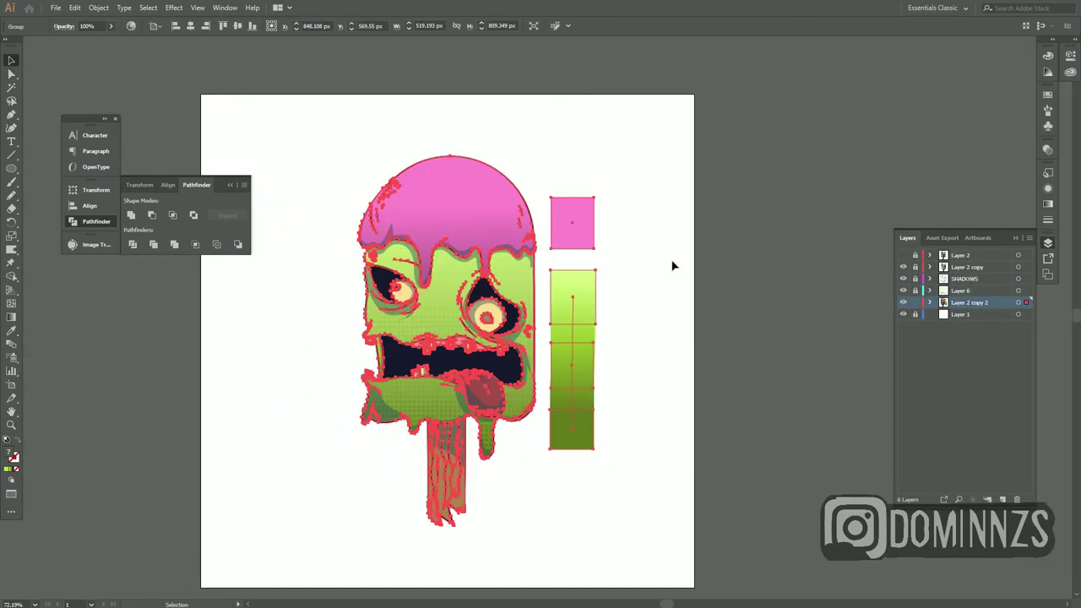
{"action": "left_click_drag", "start_coordinate": [577, 231], "coordinate": [733, 232]}
{"action": "left_click", "coordinate": [905, 266]}
{"action": "scroll", "coordinate": [456, 363], "scroll_direction": "up", "scroll_amount": 5}
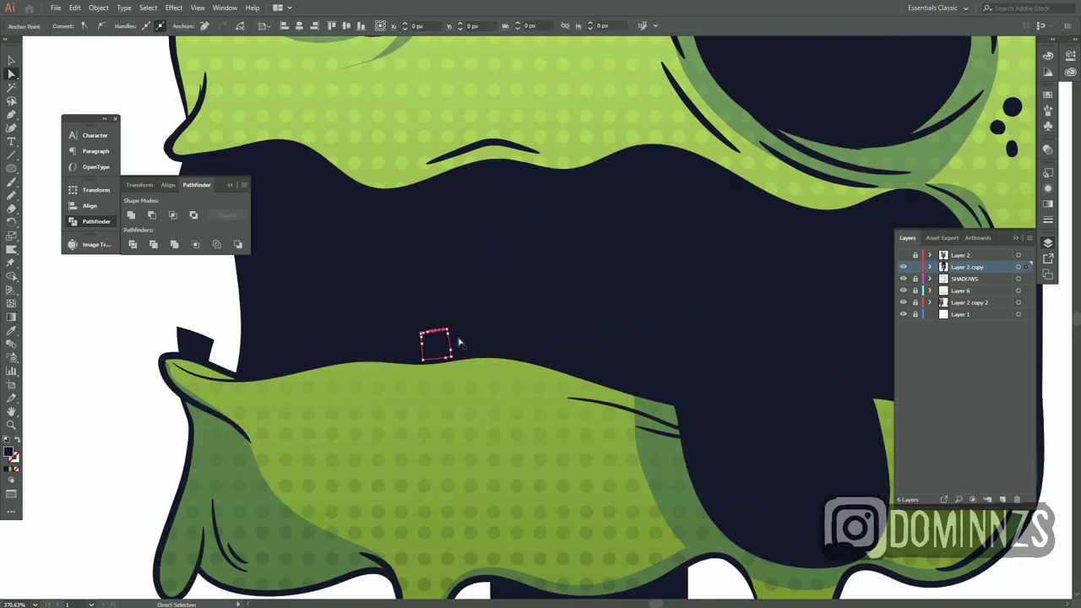
{"action": "key", "text": "ctrl+a"}
{"action": "key", "text": "ctrl+minus"}
{"action": "key", "text": "ctrl+minus"}
{"action": "key", "text": "ctrl+minus"}
{"action": "key", "text": "a"}
{"action": "scroll", "coordinate": [248, 330], "scroll_direction": "up", "scroll_amount": 3}
{"action": "left_click", "coordinate": [248, 330]}
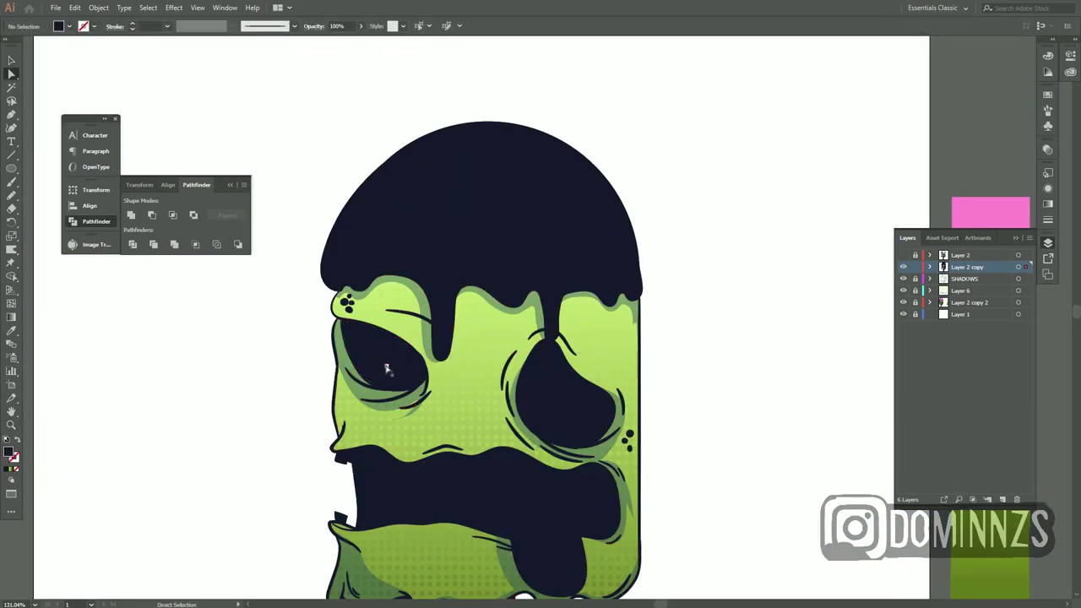
{"action": "scroll", "coordinate": [436, 464], "scroll_direction": "down", "scroll_amount": 5}
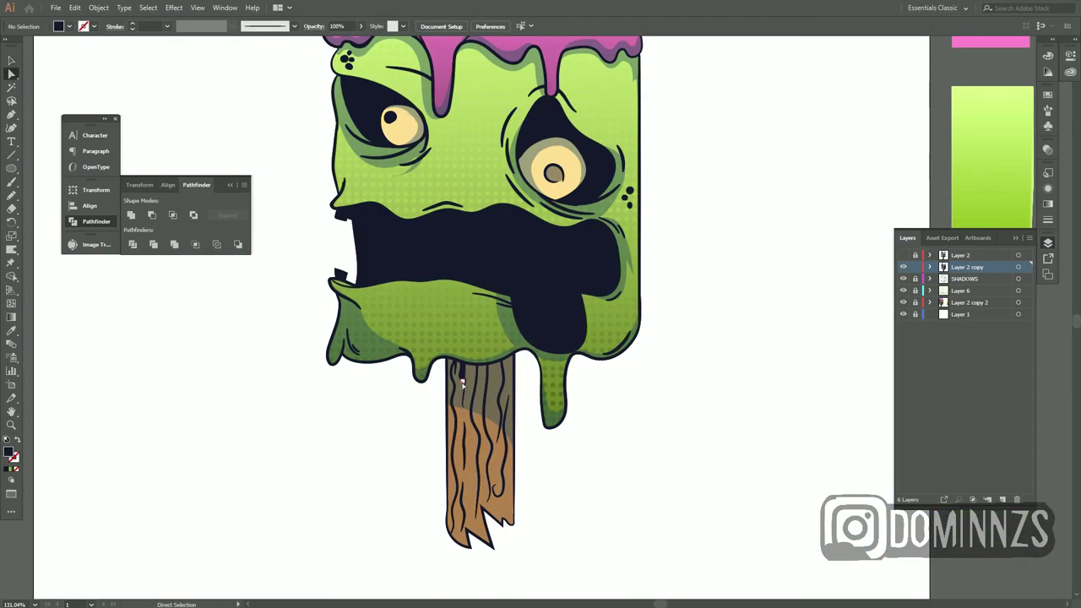
{"action": "scroll", "coordinate": [450, 222], "scroll_direction": "up", "scroll_amount": 5}
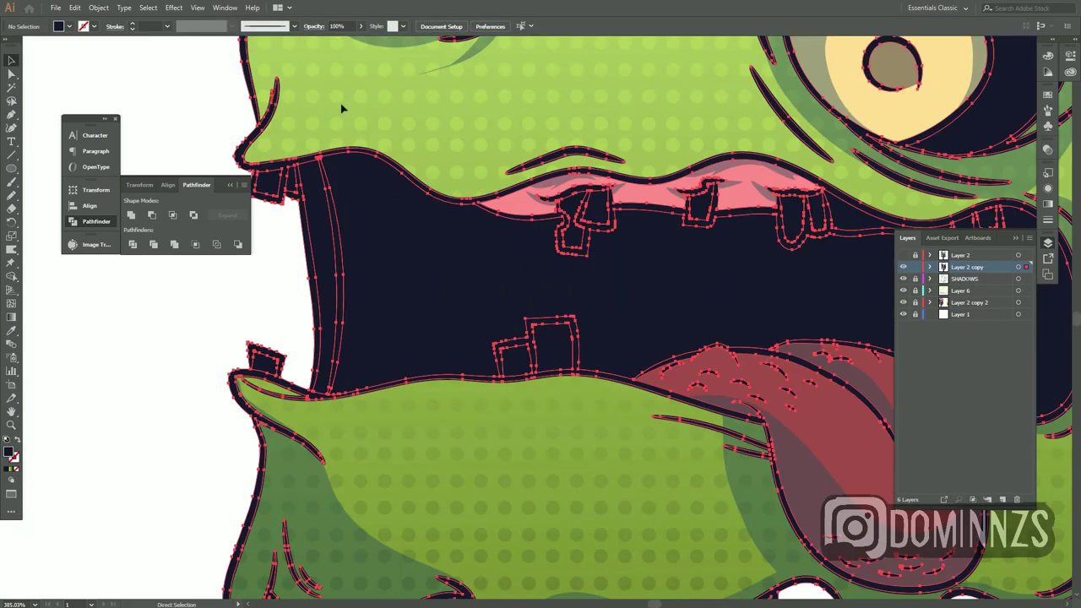
{"action": "left_click", "coordinate": [267, 362]}
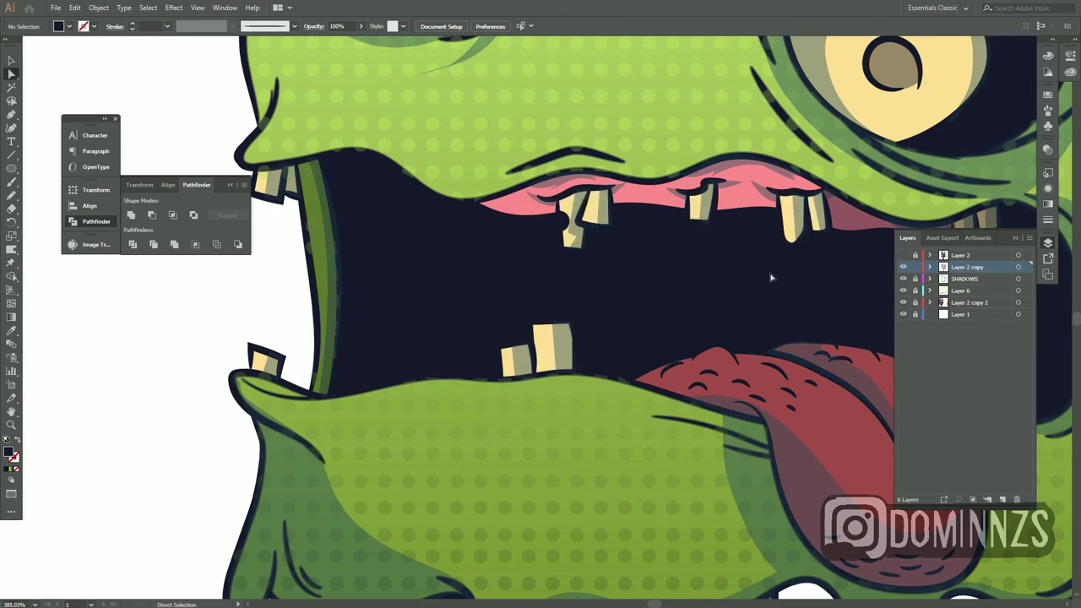
{"action": "scroll", "coordinate": [271, 179], "scroll_direction": "right", "scroll_amount": 8}
{"action": "scroll", "coordinate": [338, 236], "scroll_direction": "up", "scroll_amount": 8}
{"action": "scroll", "coordinate": [405, 278], "scroll_direction": "down", "scroll_amount": 14}
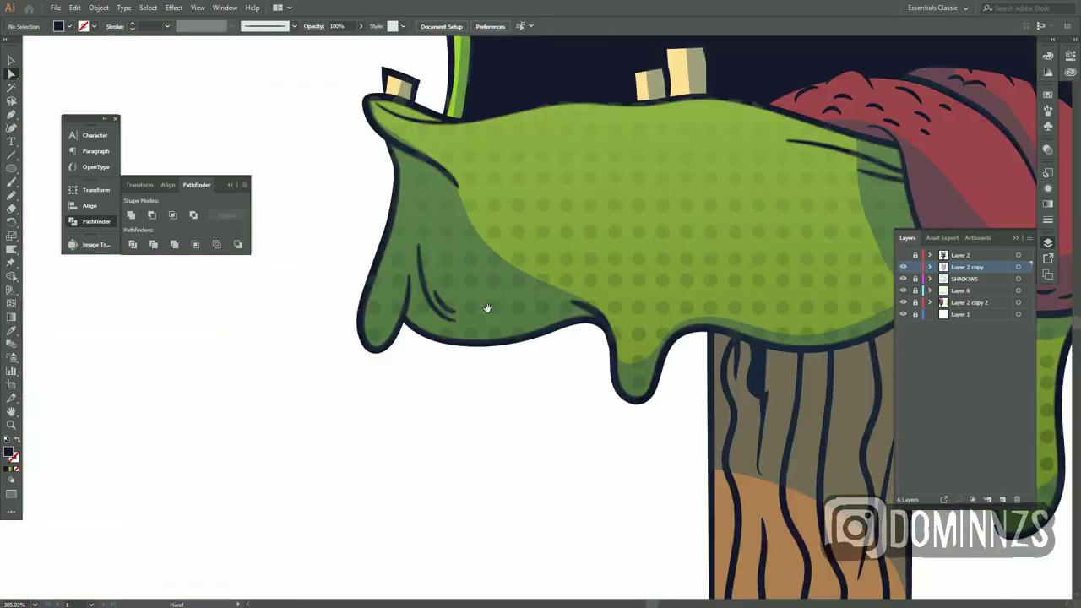
{"action": "scroll", "coordinate": [447, 297], "scroll_direction": "right", "scroll_amount": 4}
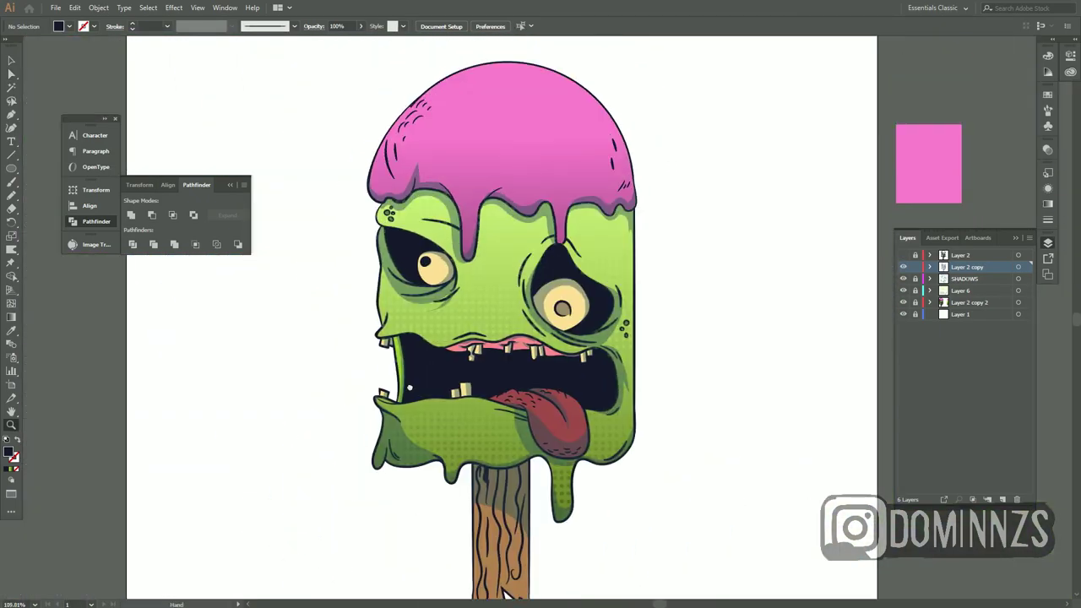